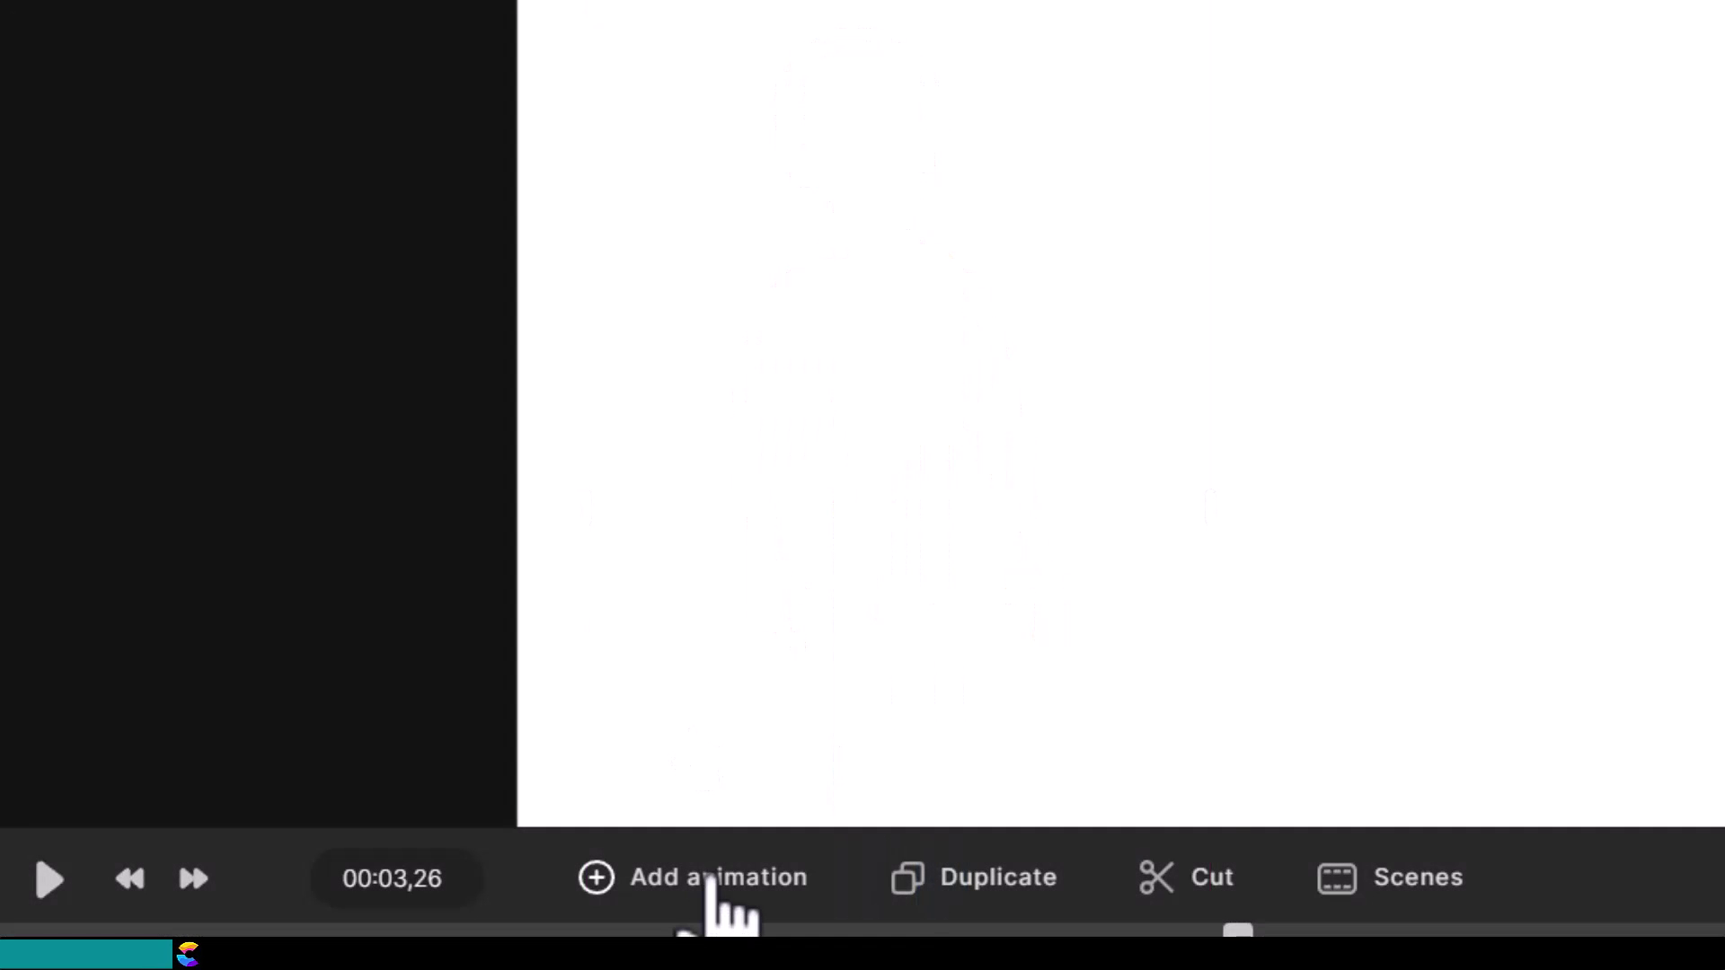
- Start a blank white project with 5-minute autosave and Auto-Compact Tracks turned on
left_click(718, 878)
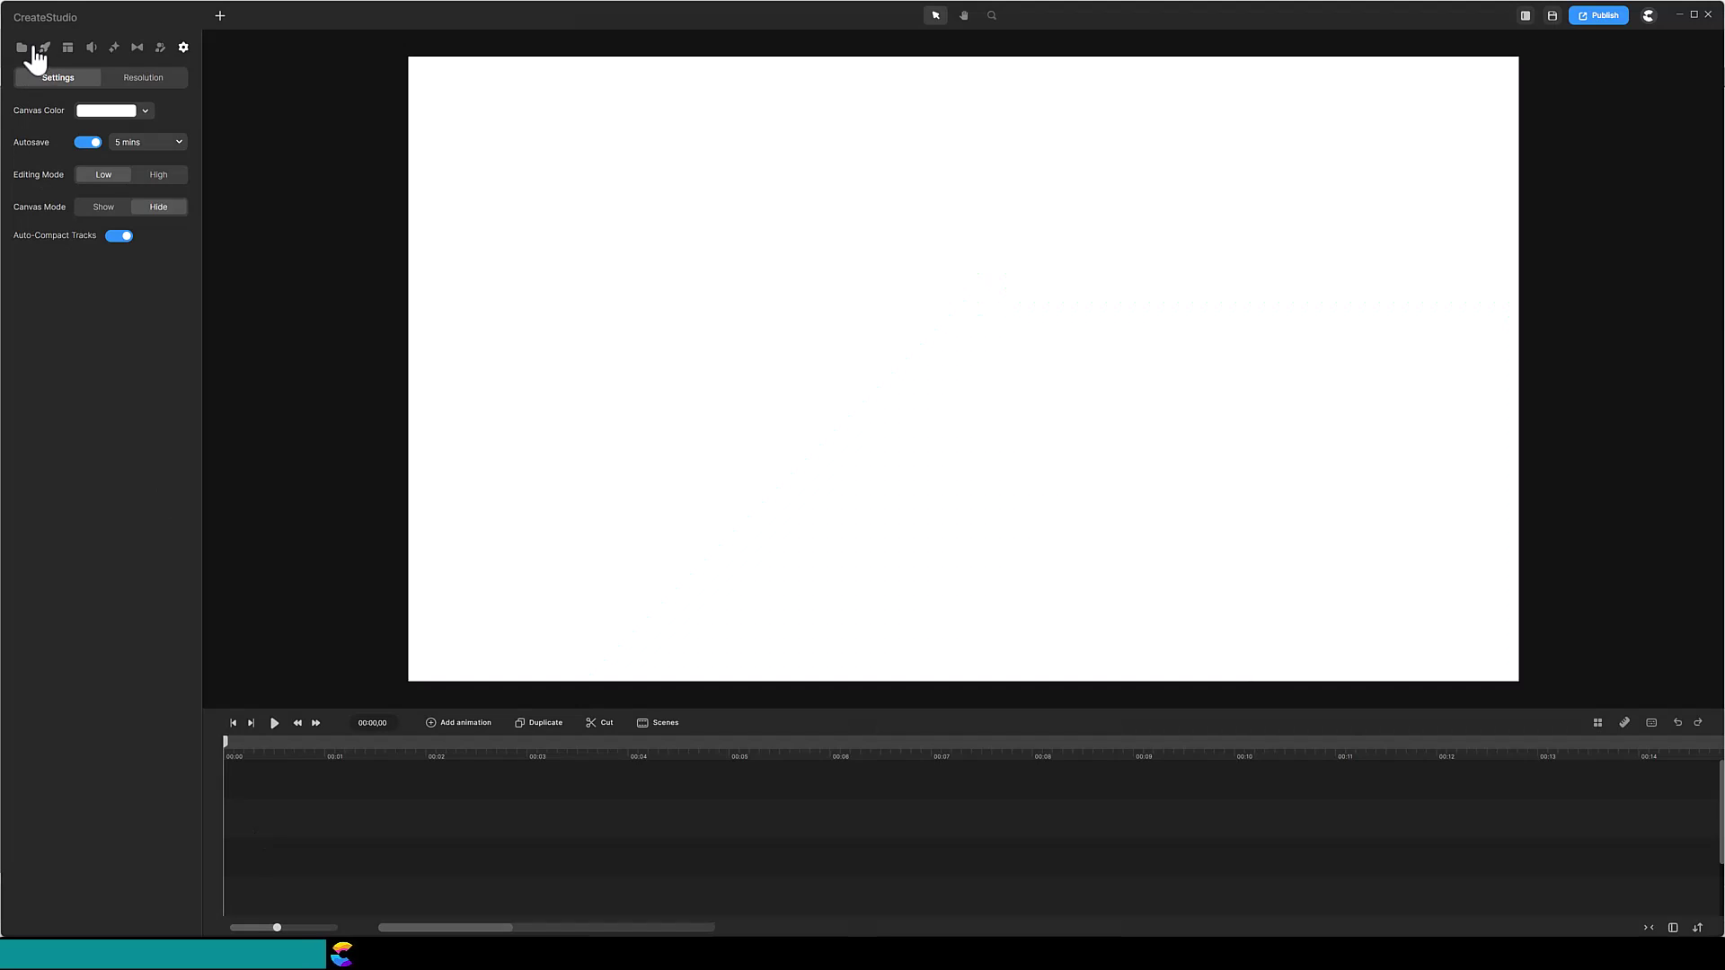
- Add the Text to Speech audio and 3D Creator character Tom, stretching Tom's clip to the audio length
left_click(21, 49)
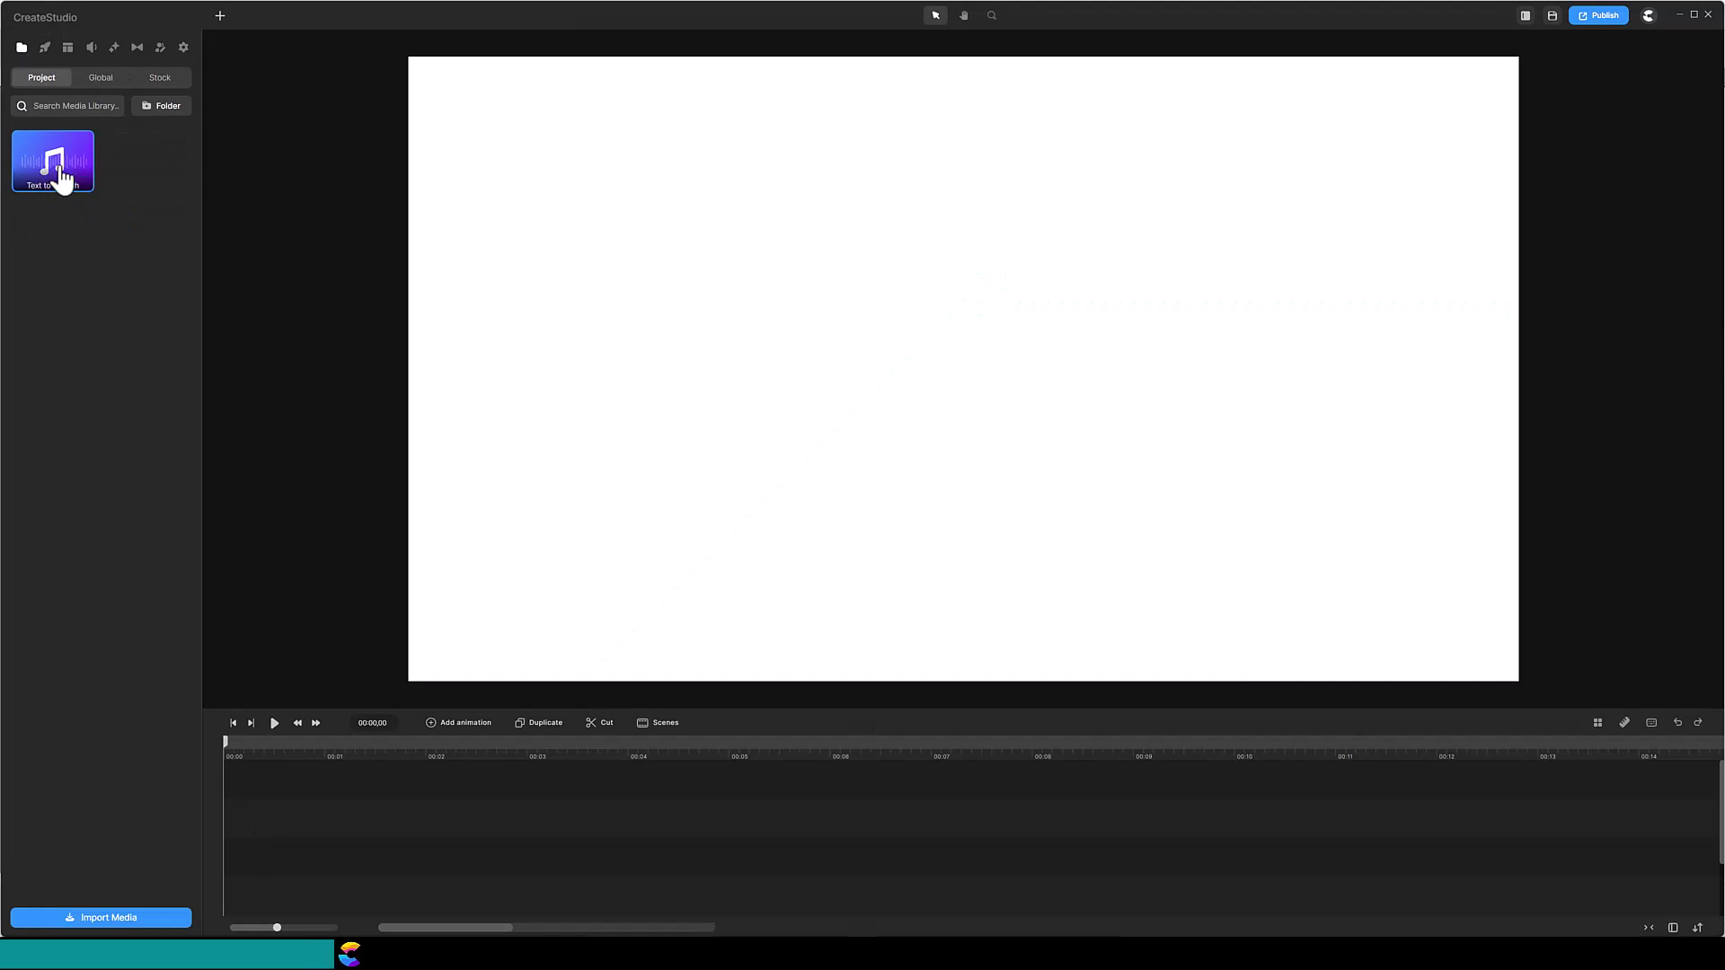
left_click_drag(56, 175, 239, 824)
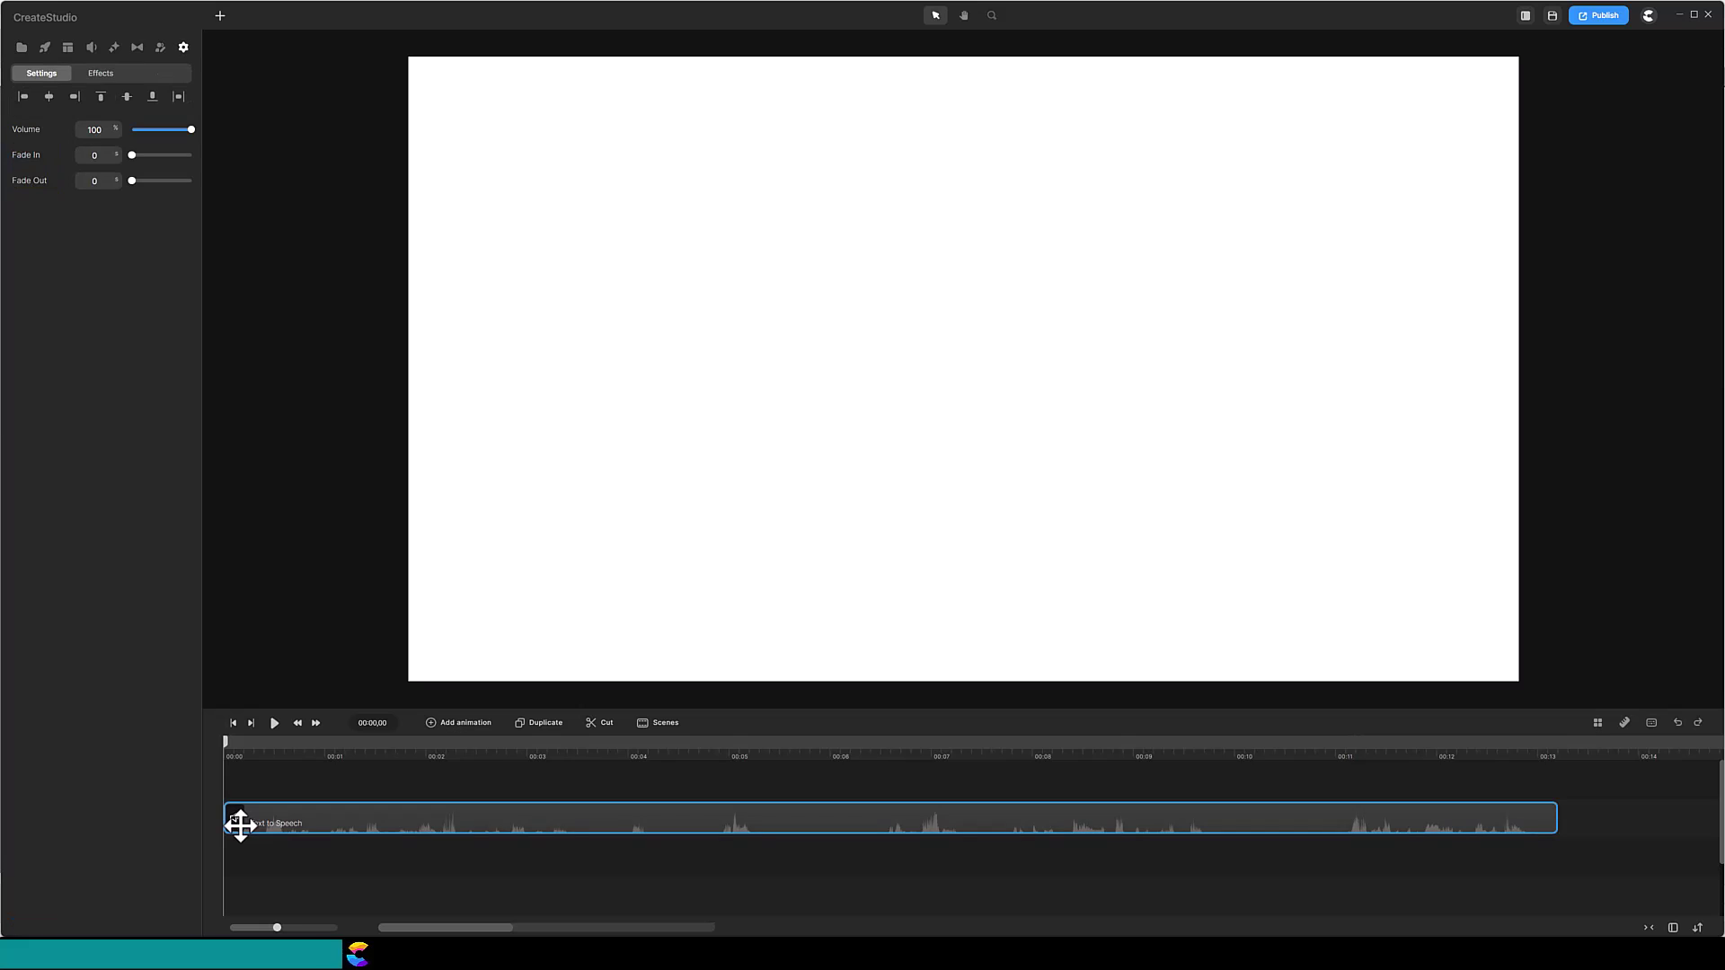
left_click(44, 48)
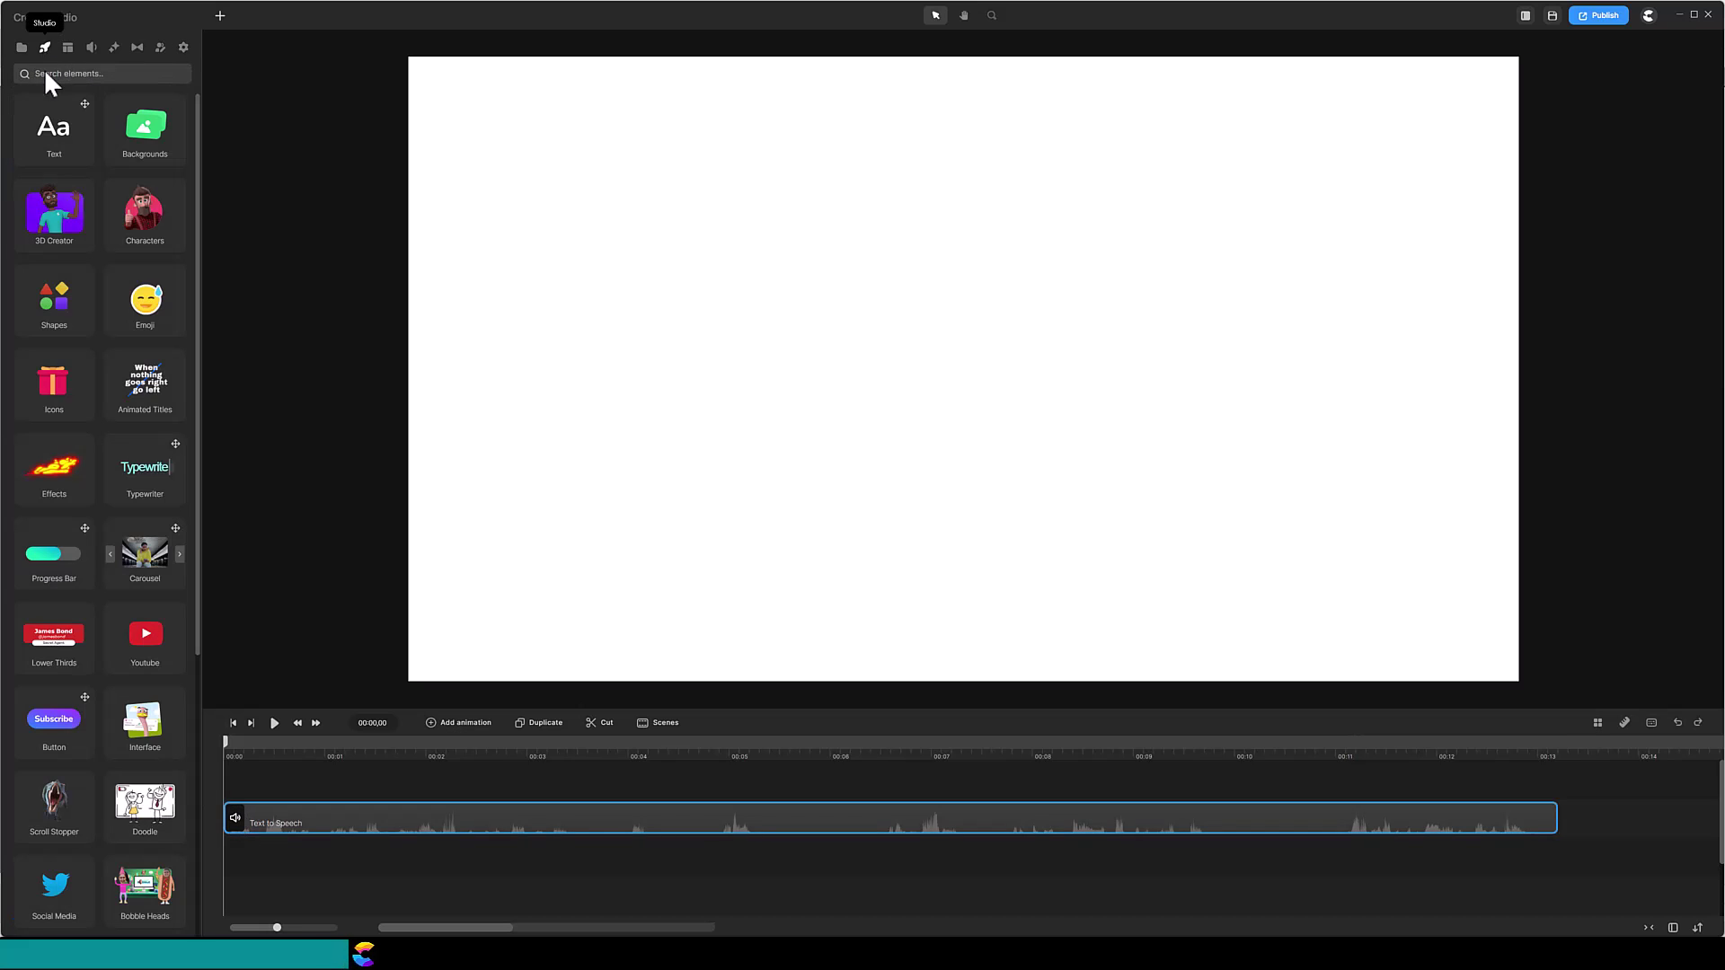
left_click(54, 211)
left_click_drag(144, 121, 236, 868)
left_click_drag(404, 862, 1579, 858)
- Set Tom's Facial Hair to None and his hair to Short Straight
left_click(55, 388)
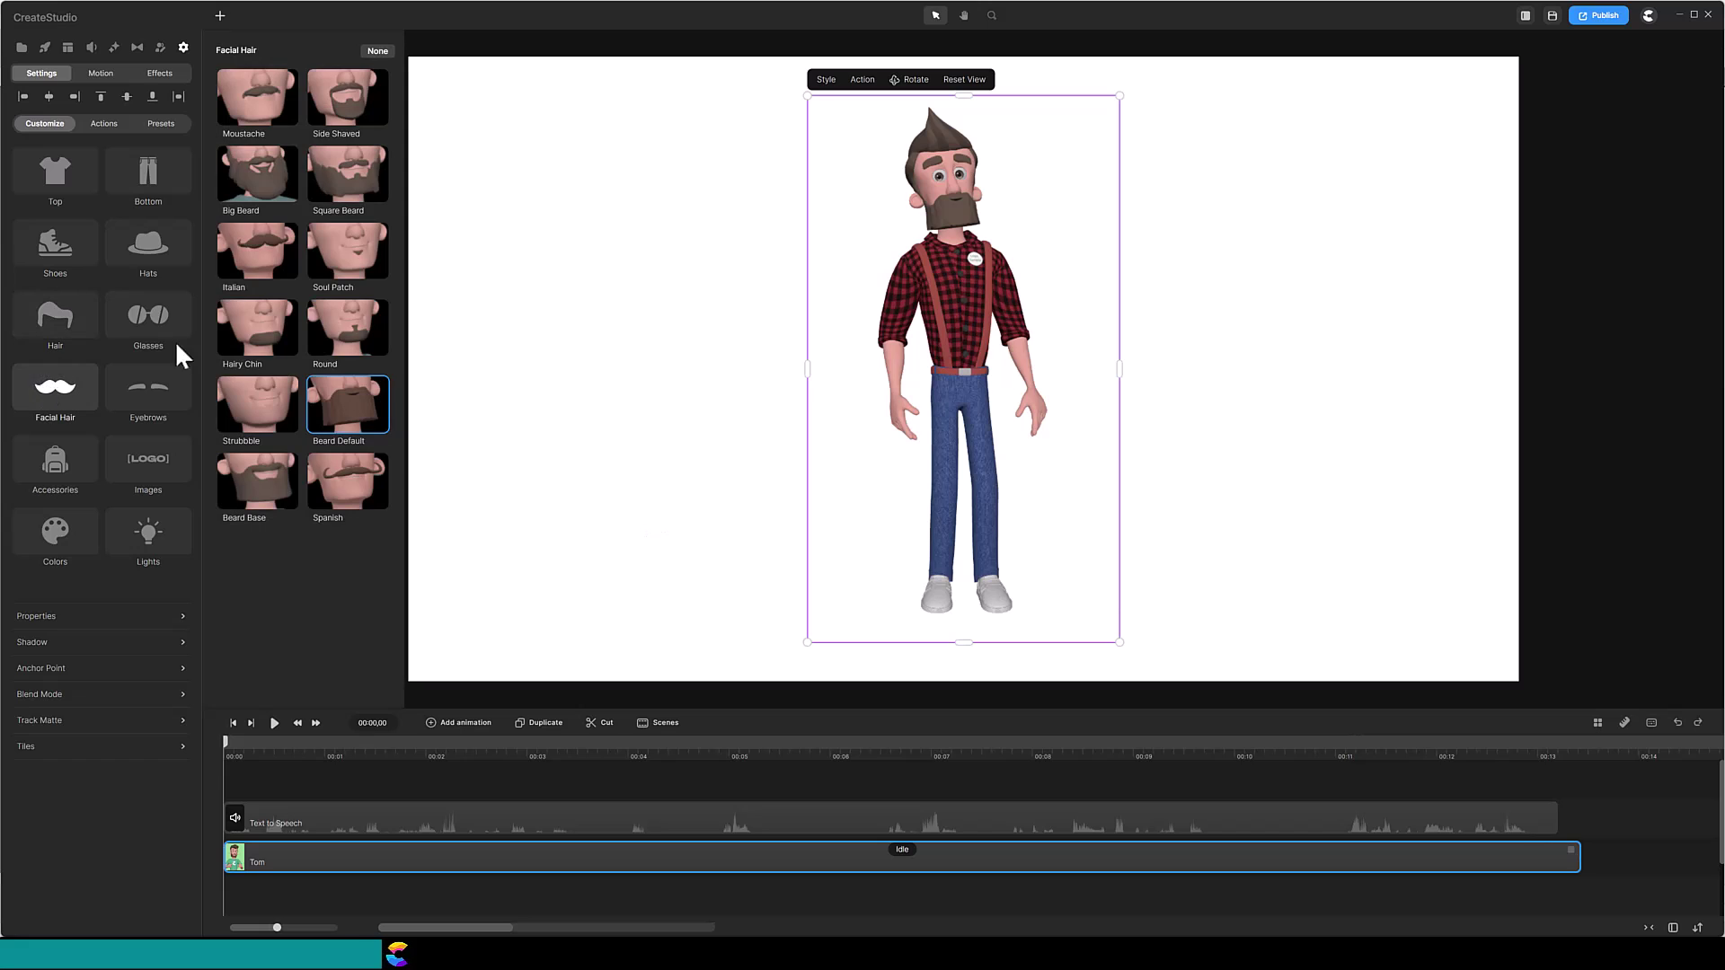
left_click(379, 56)
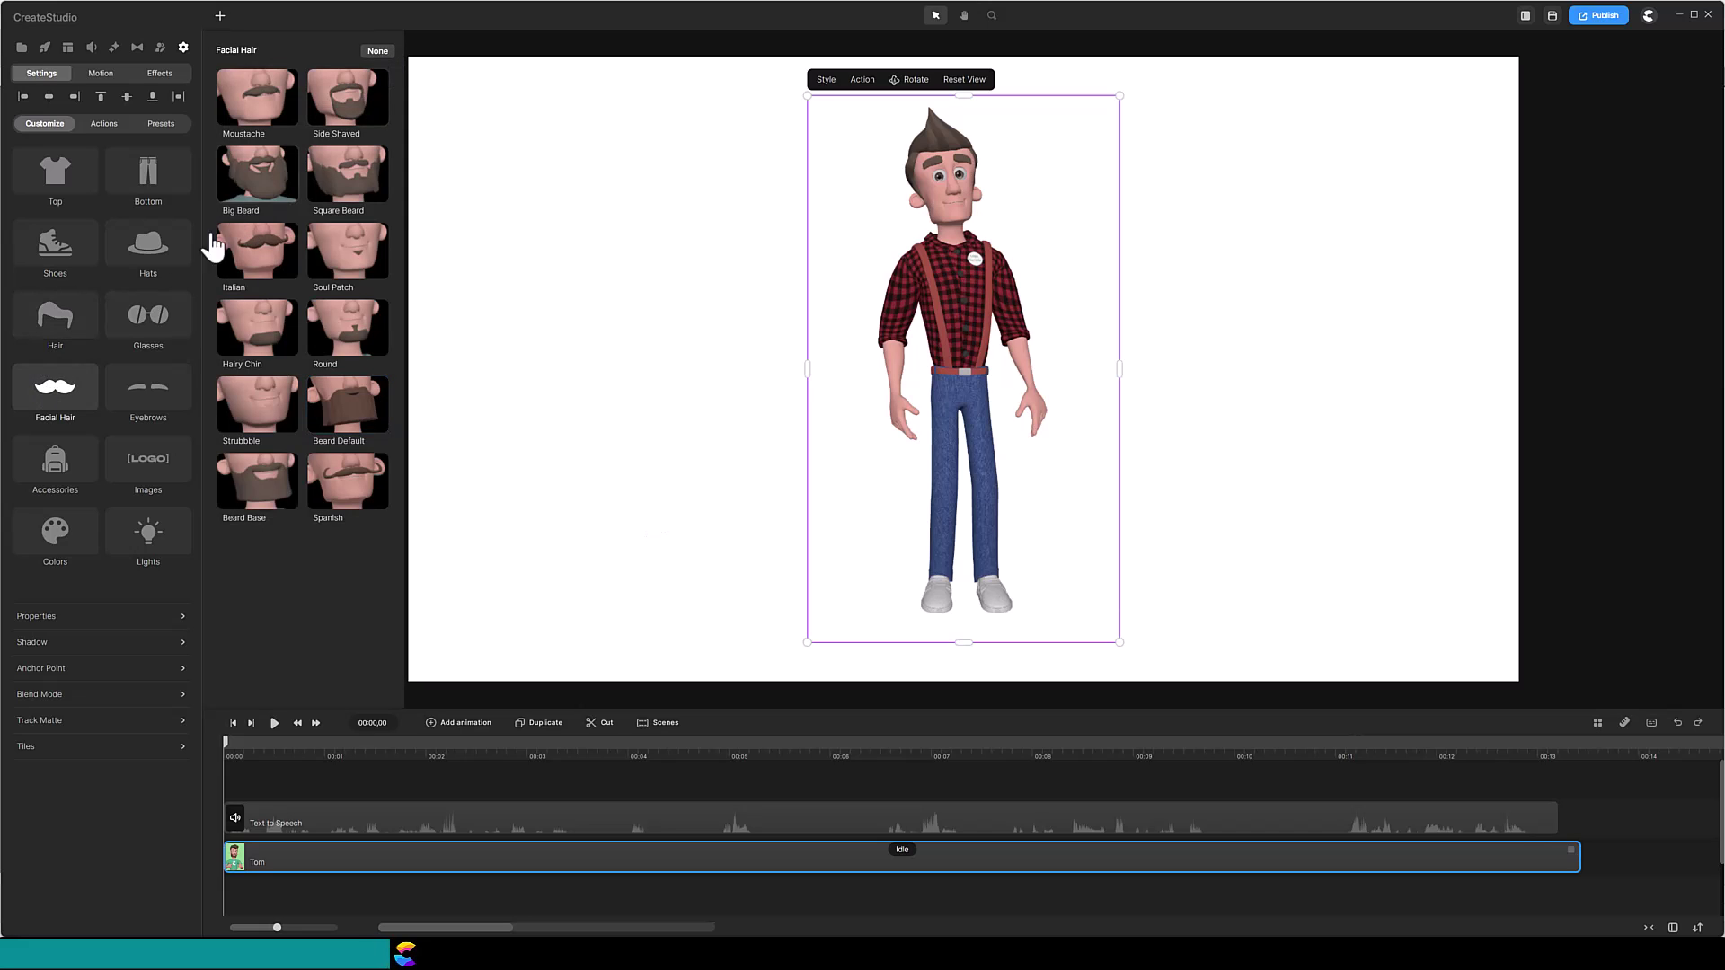
left_click(56, 323)
left_click(326, 489)
- Duplicate the character track and rename the upper copy 'Head'
left_click(543, 722)
left_click(486, 854)
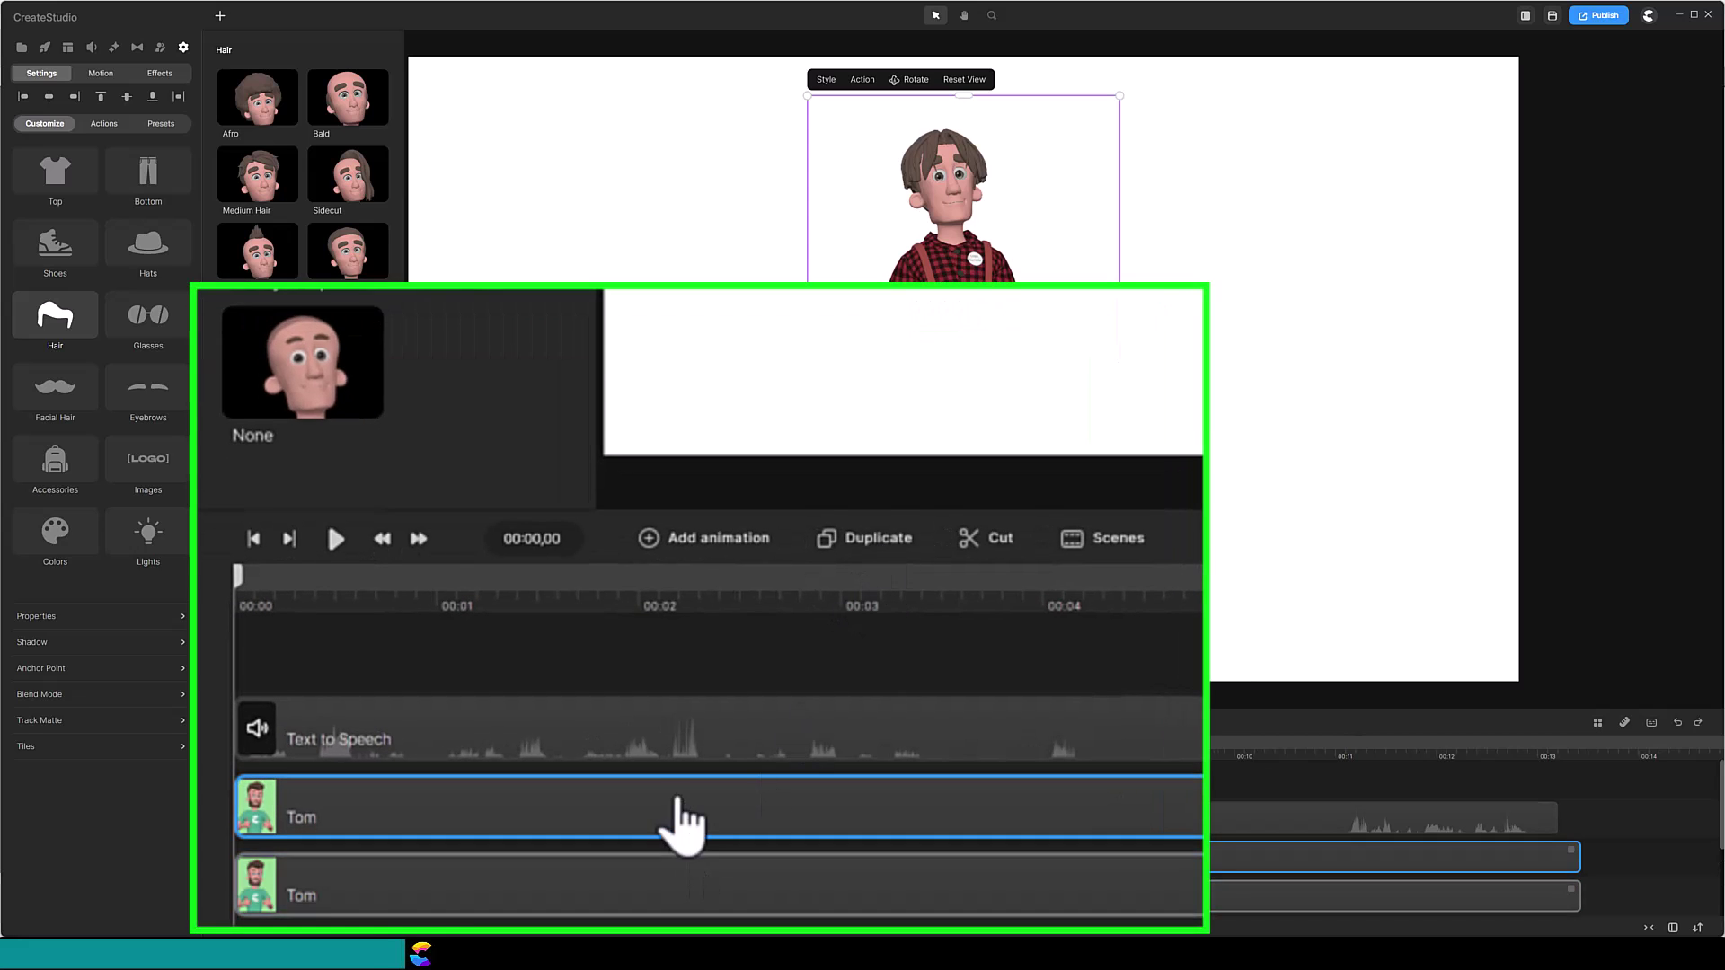
right_click(669, 822)
left_click(742, 522)
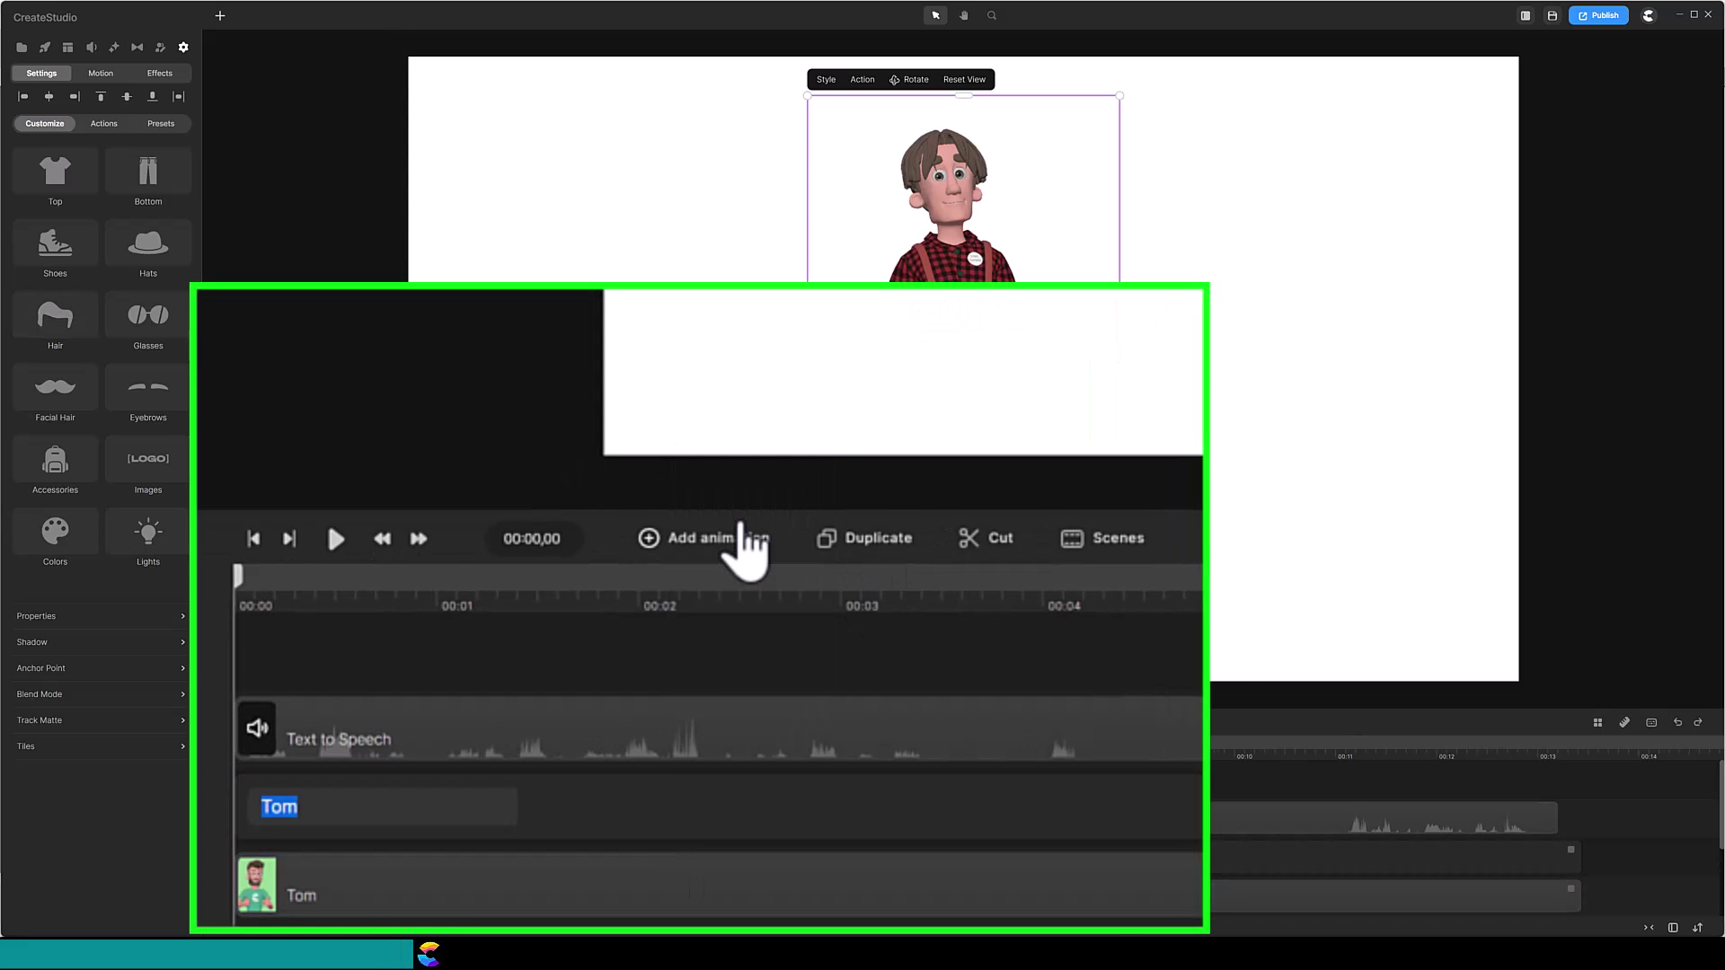
type("Head")
key("Return")
- Rename the lower character track 'Body'
scroll(406, 901, "down", 1)
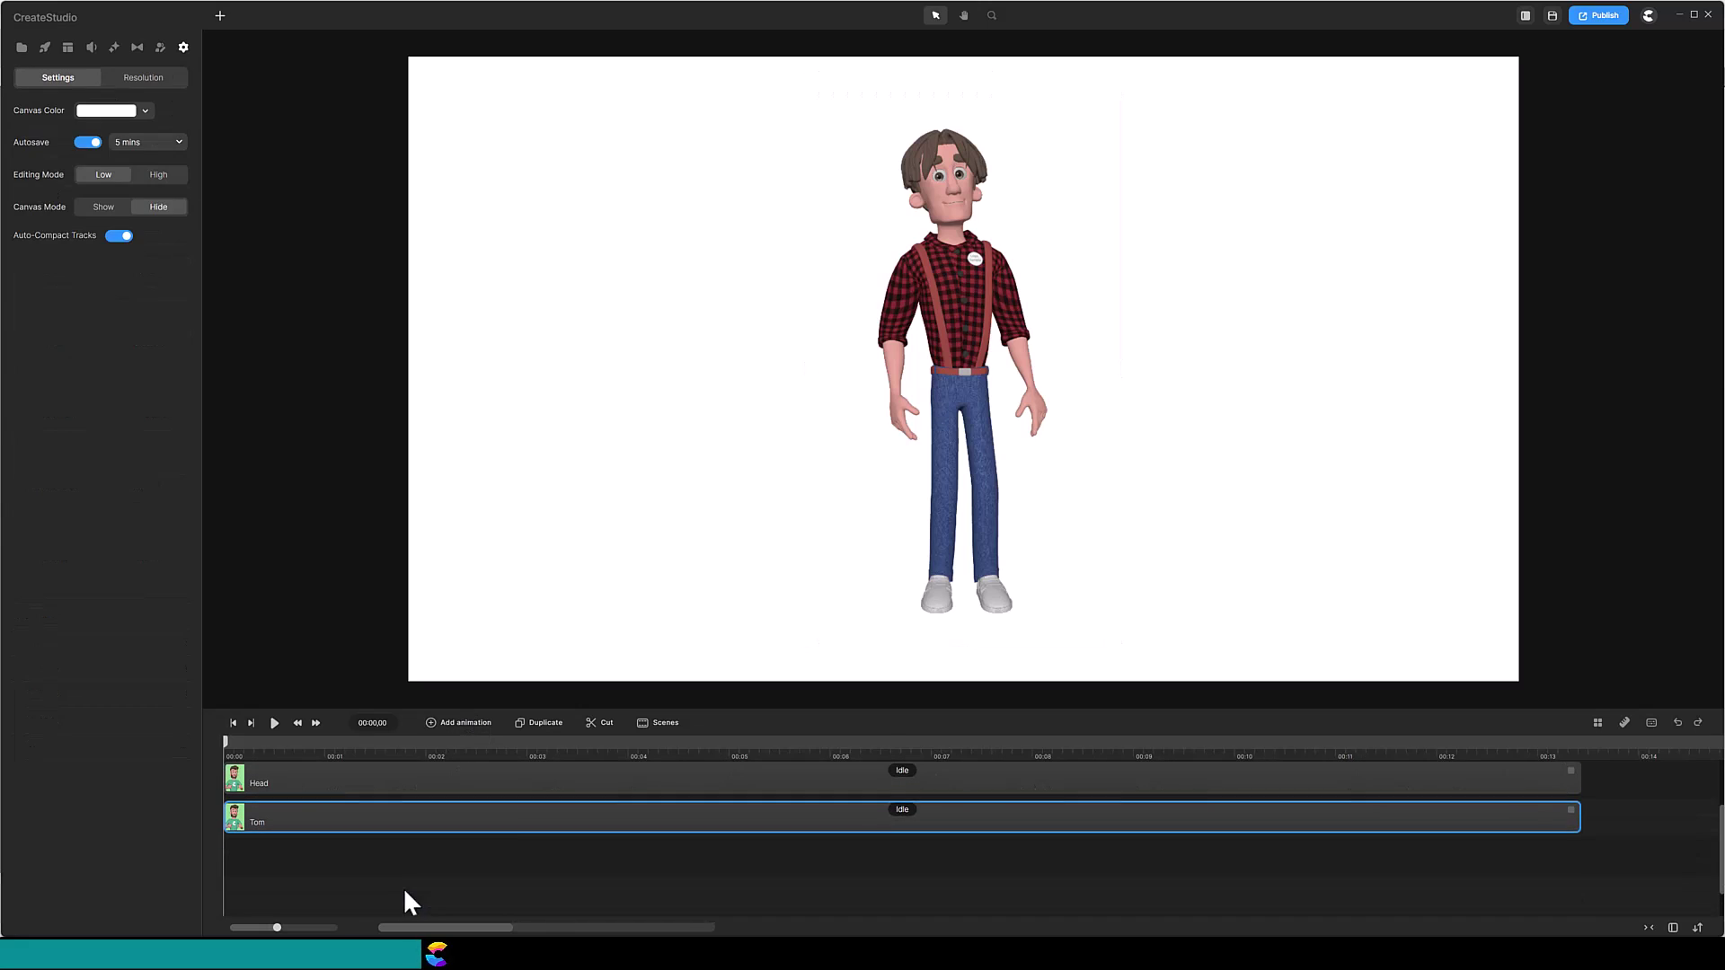
right_click(376, 813)
left_click(403, 668)
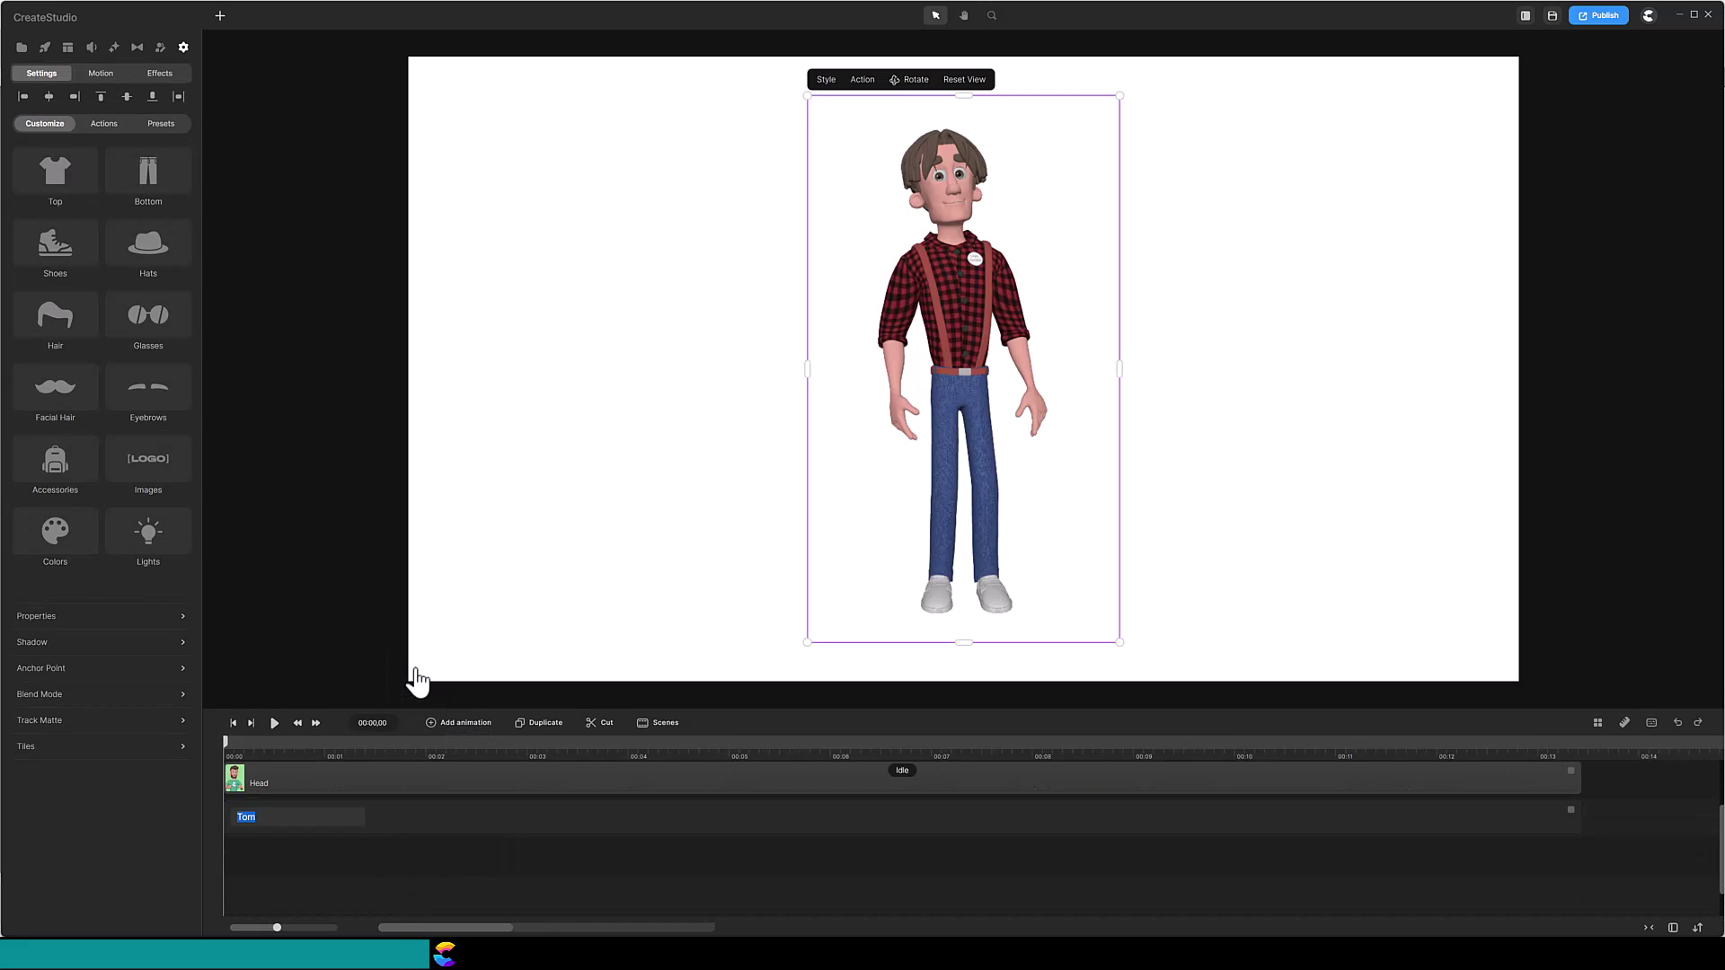
type("Body")
key("Return")
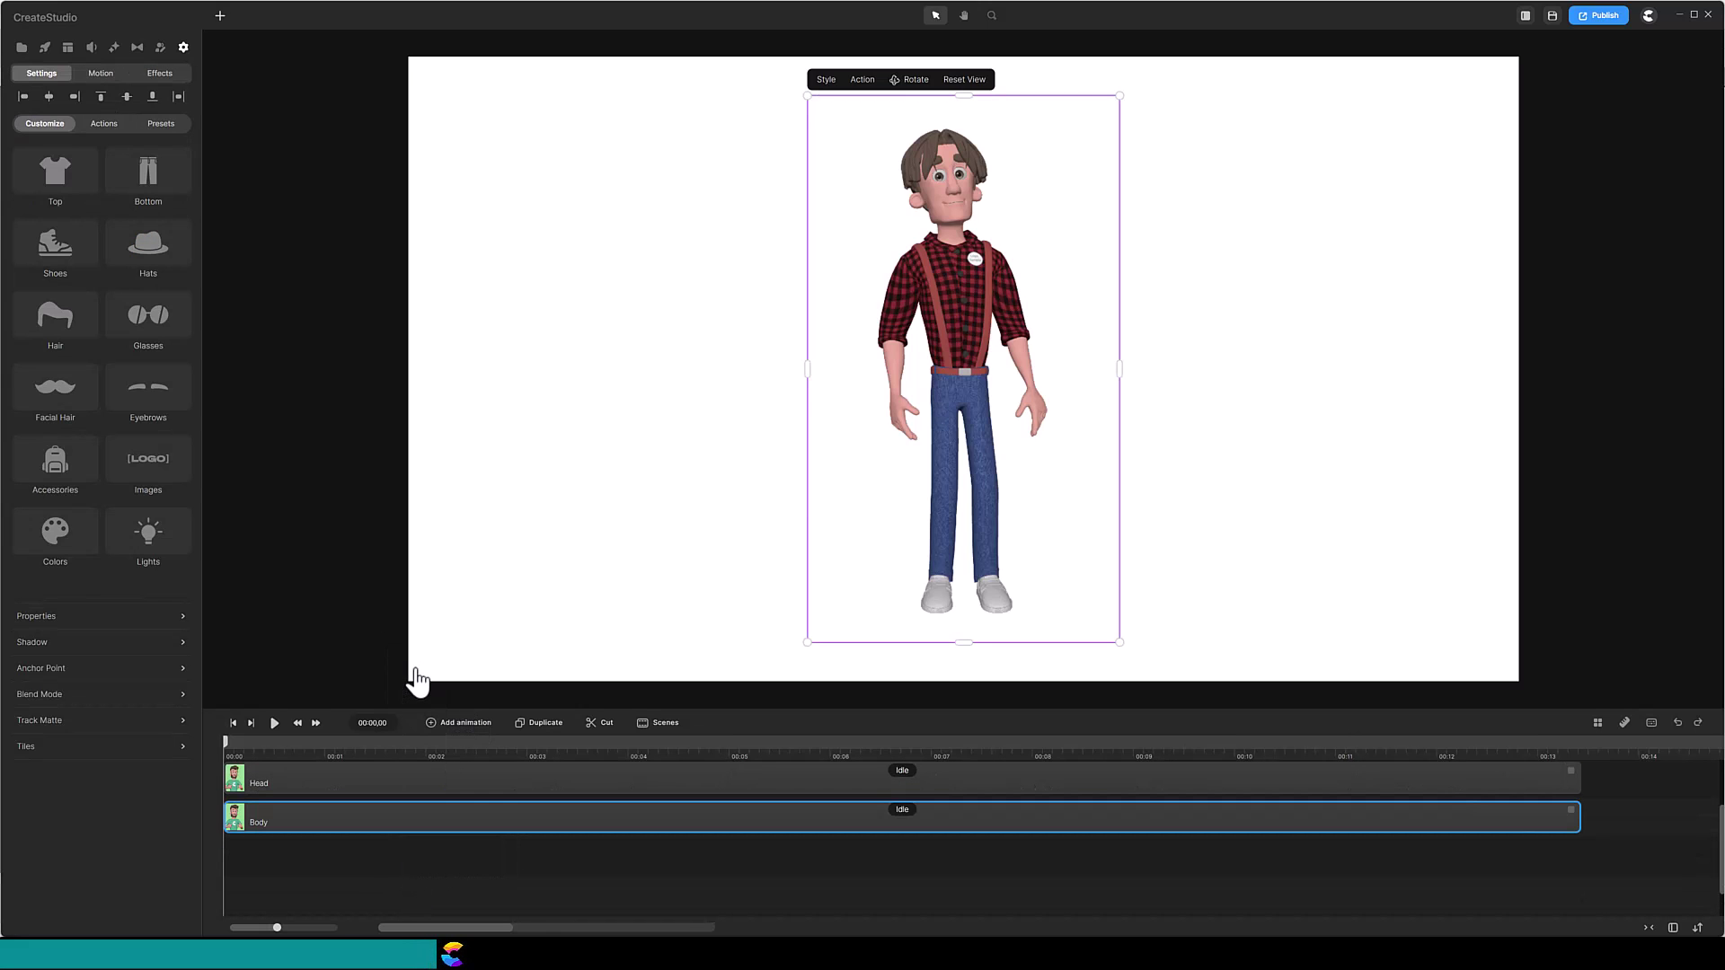
- Insert a blue rectangle, shrink it over Tom's head, and extend its clip to the timeline end
left_click(220, 18)
left_click(266, 100)
left_click(677, 450)
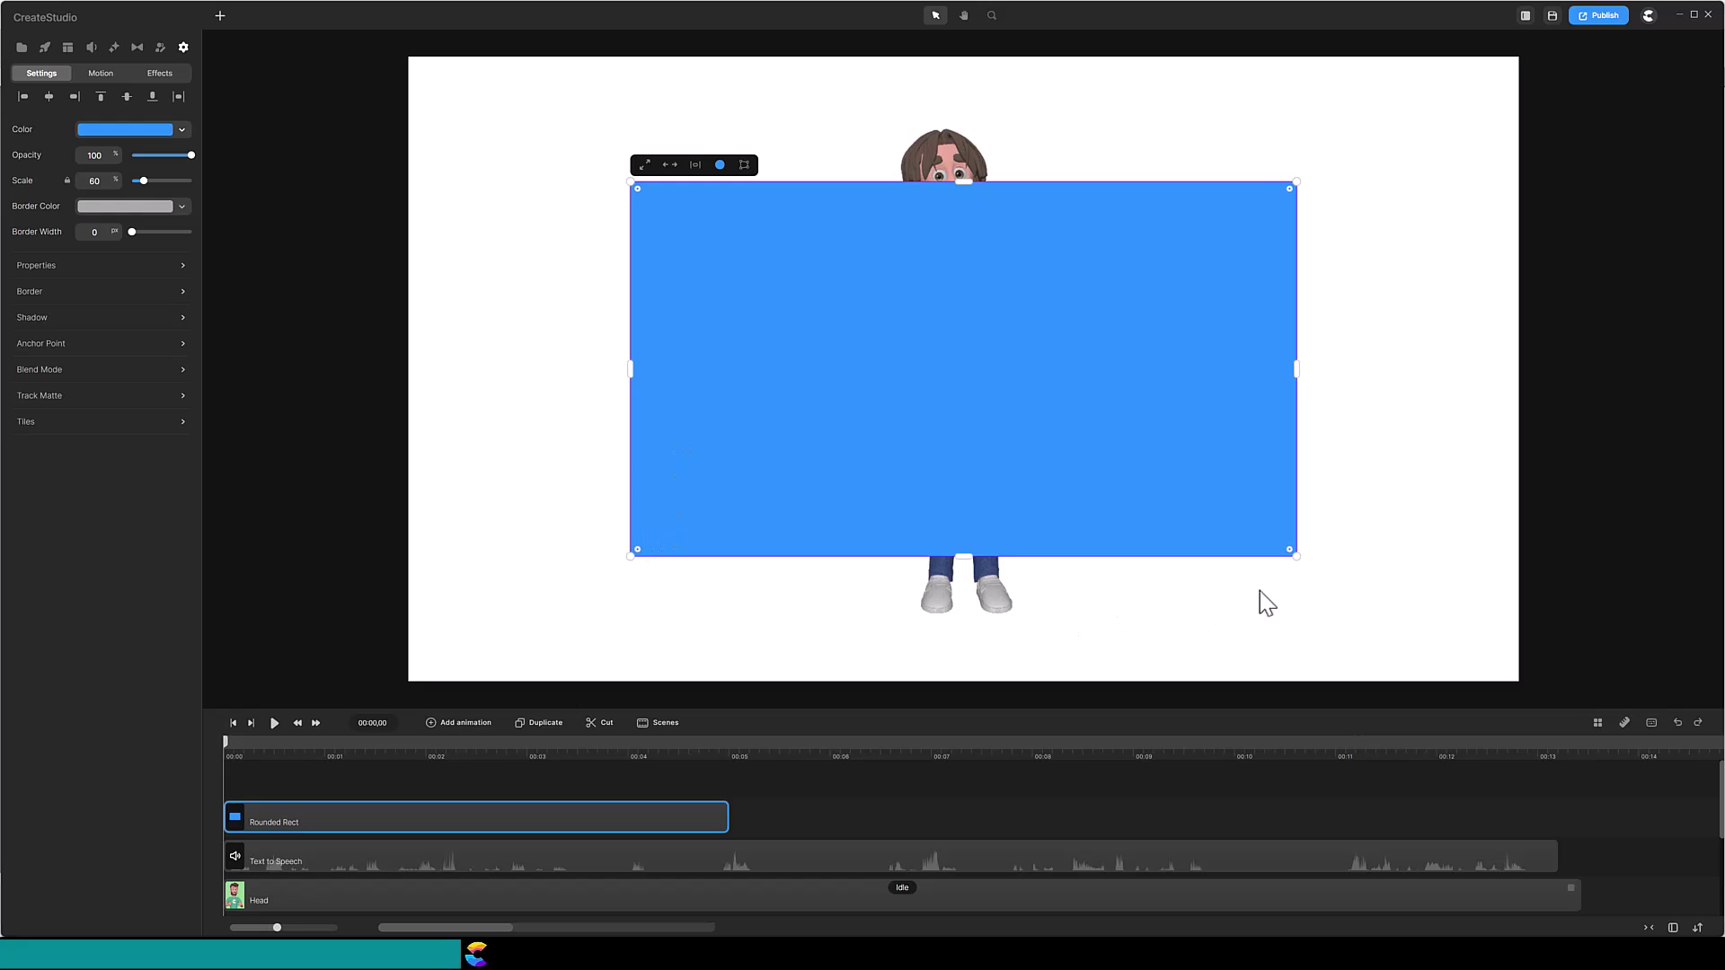
left_click_drag(1295, 557, 851, 307)
left_click_drag(739, 249, 956, 174)
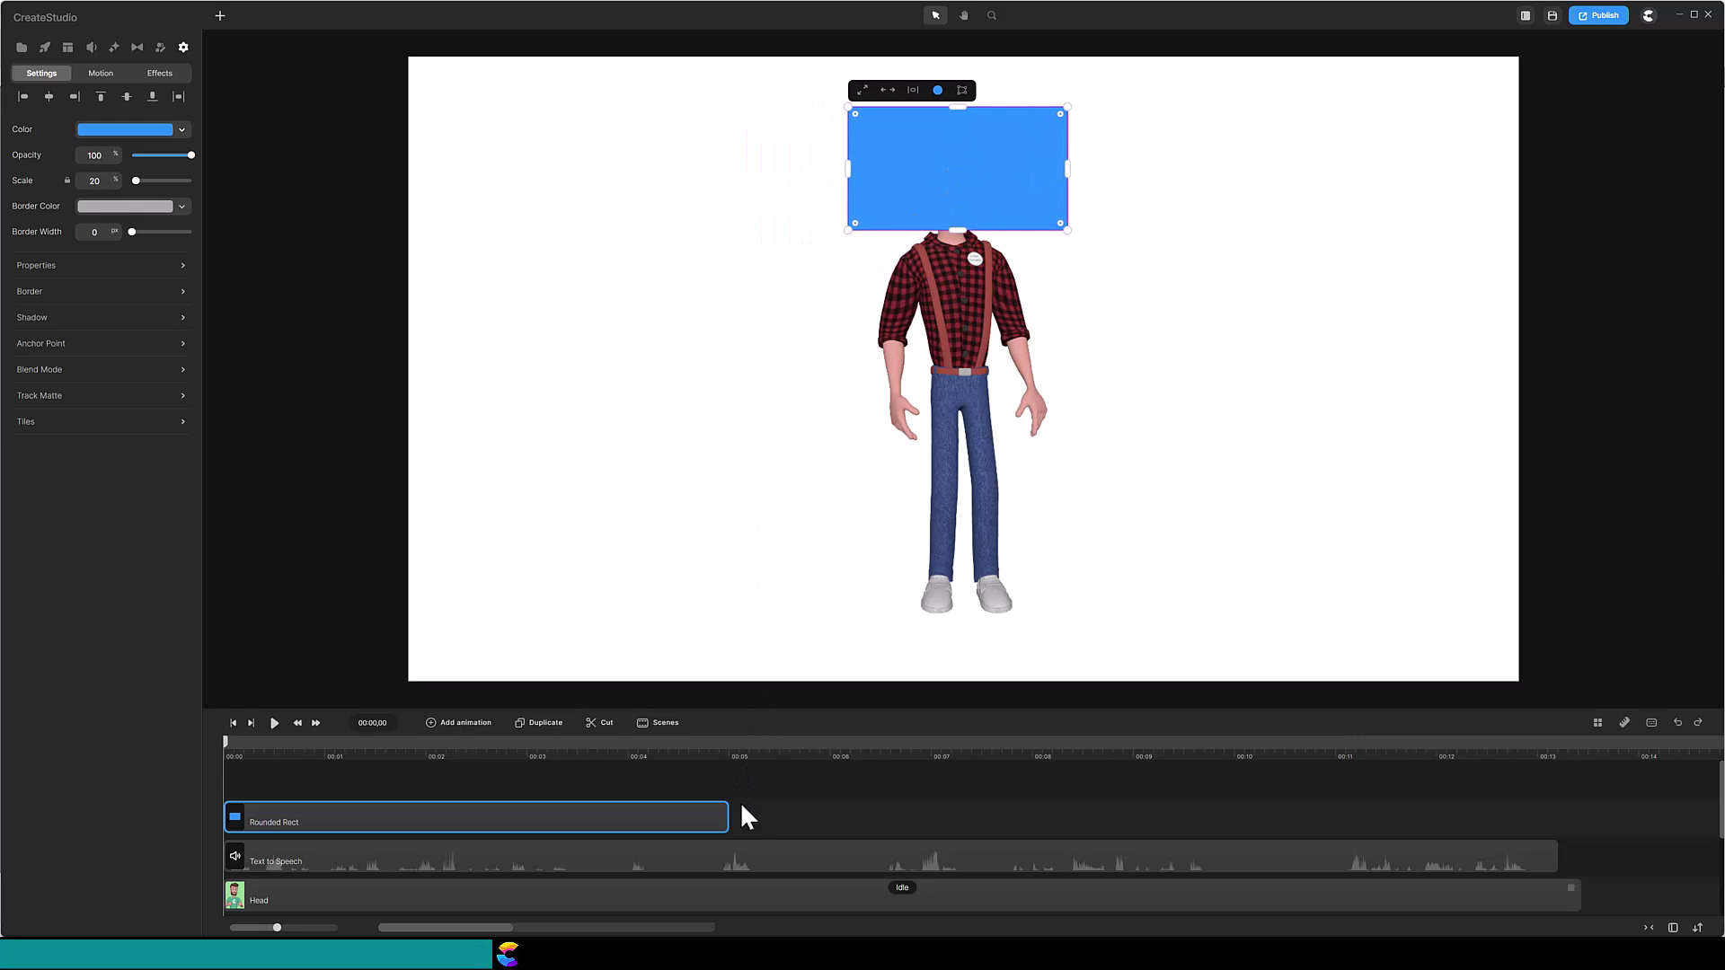
left_click_drag(730, 822, 1580, 824)
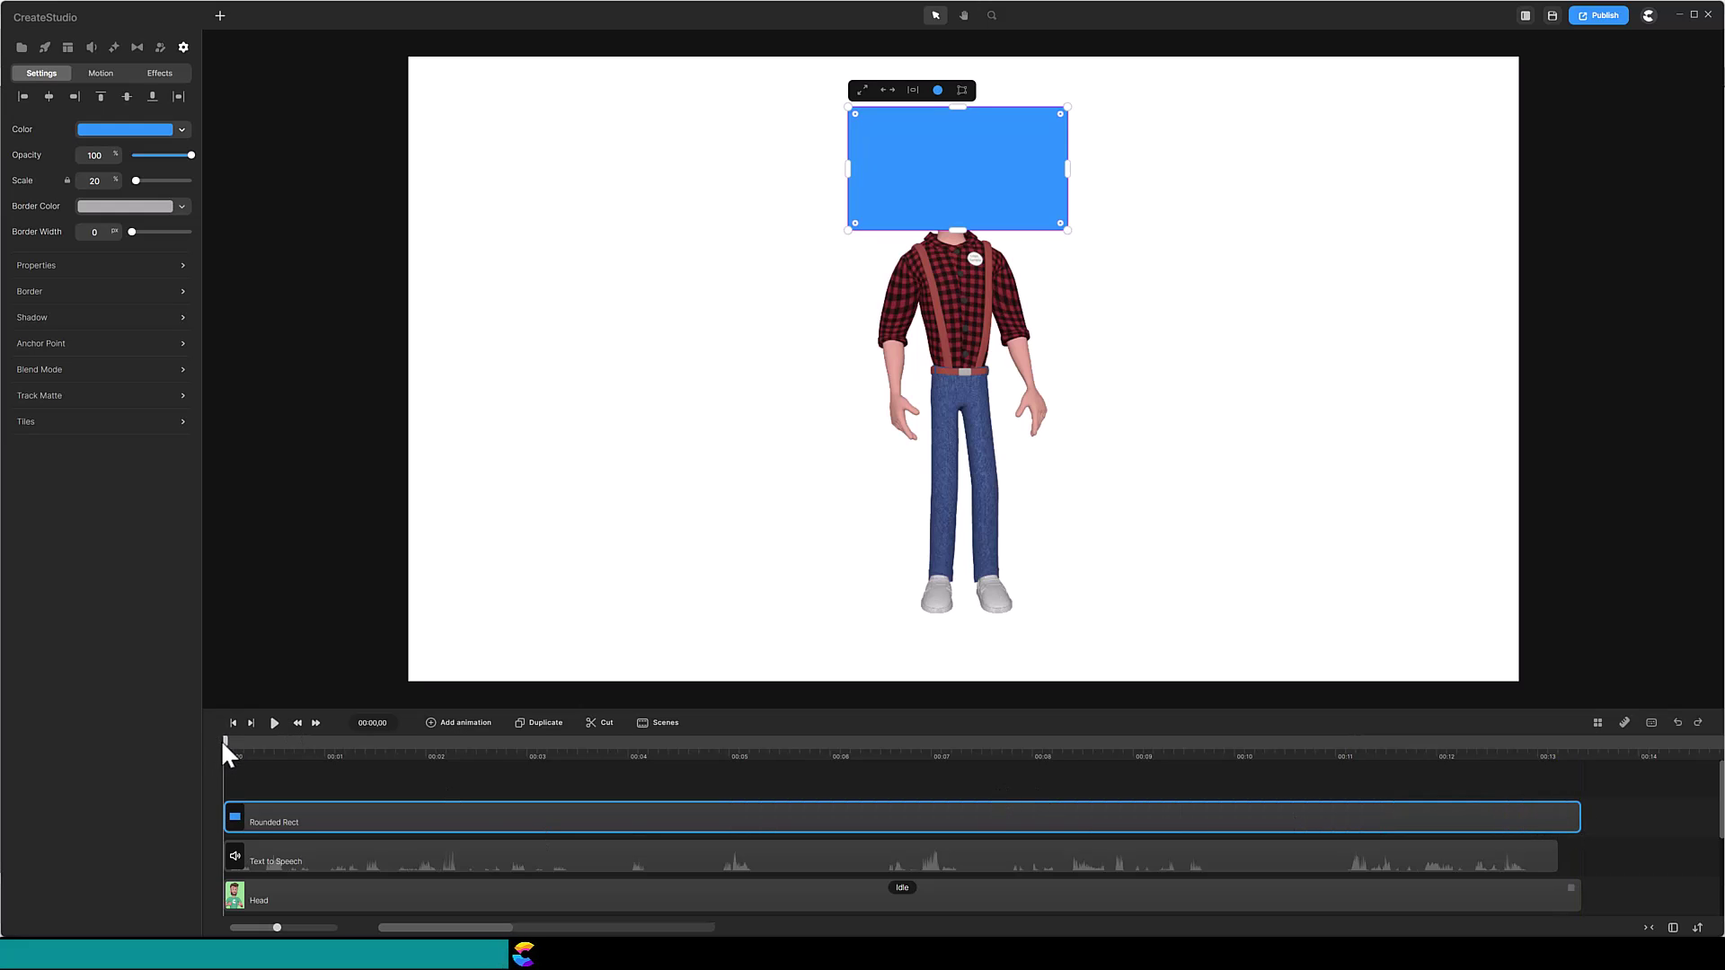
mouse_move(224, 740)
left_mouse_down()
mouse_move(686, 754)
mouse_move(244, 762)
left_mouse_up()
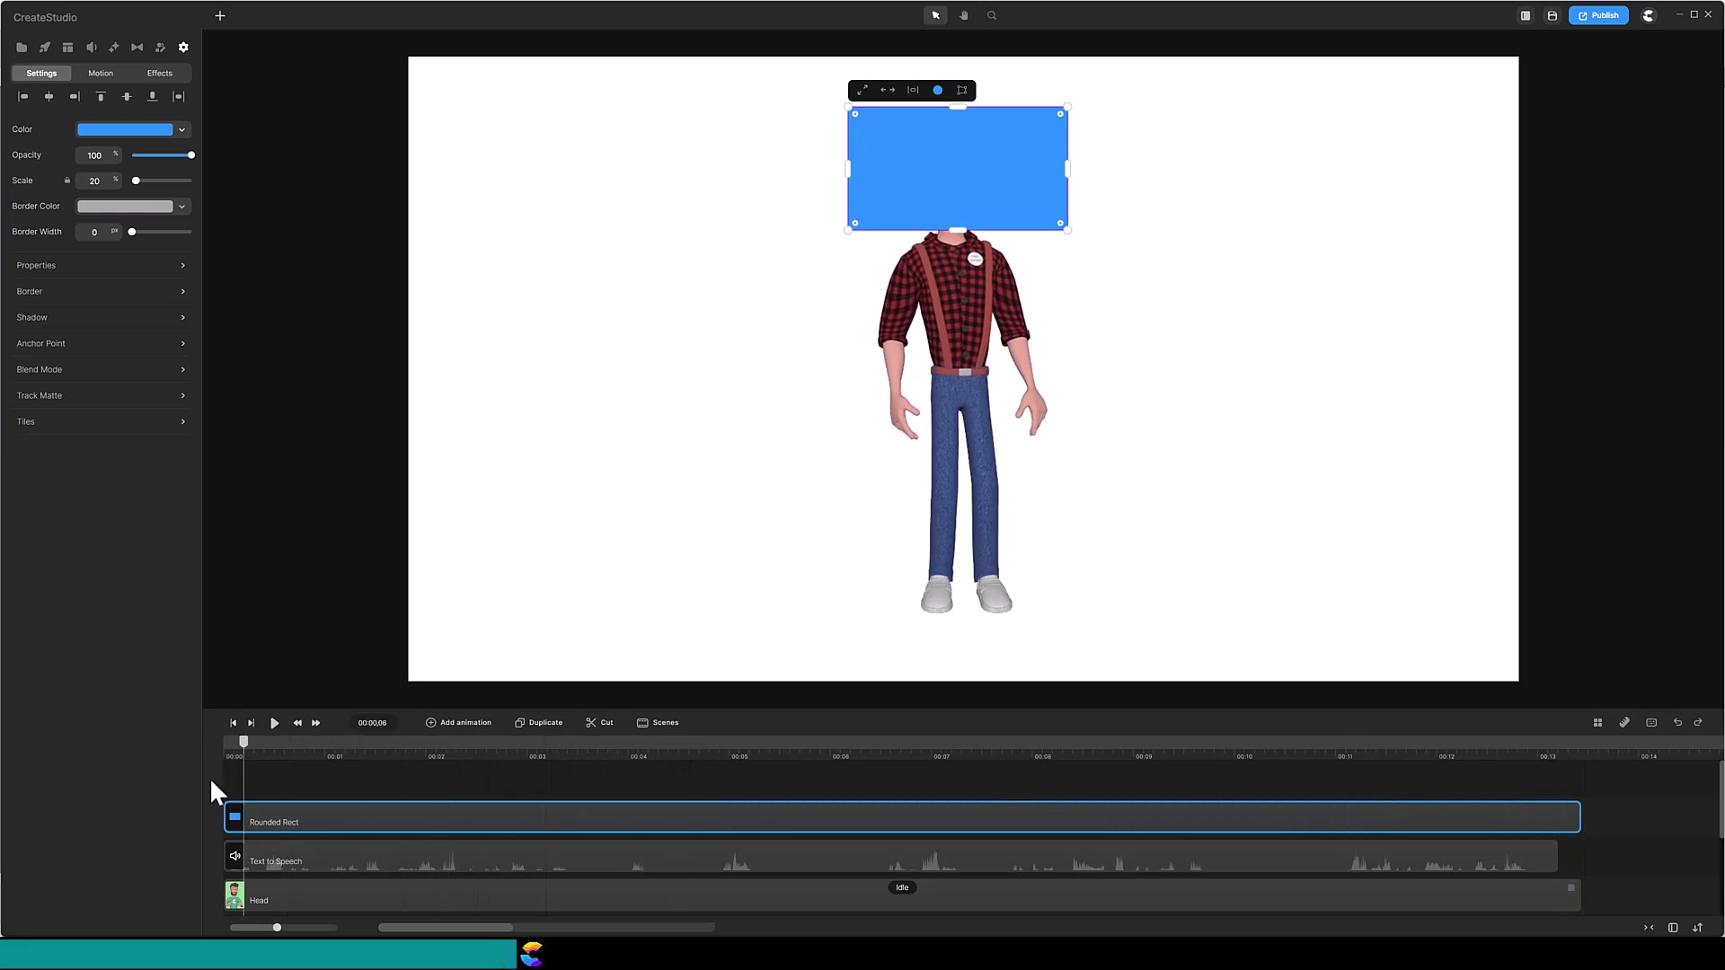
- Rename the rectangle clip 'head mask'
right_click(288, 820)
left_click(339, 686)
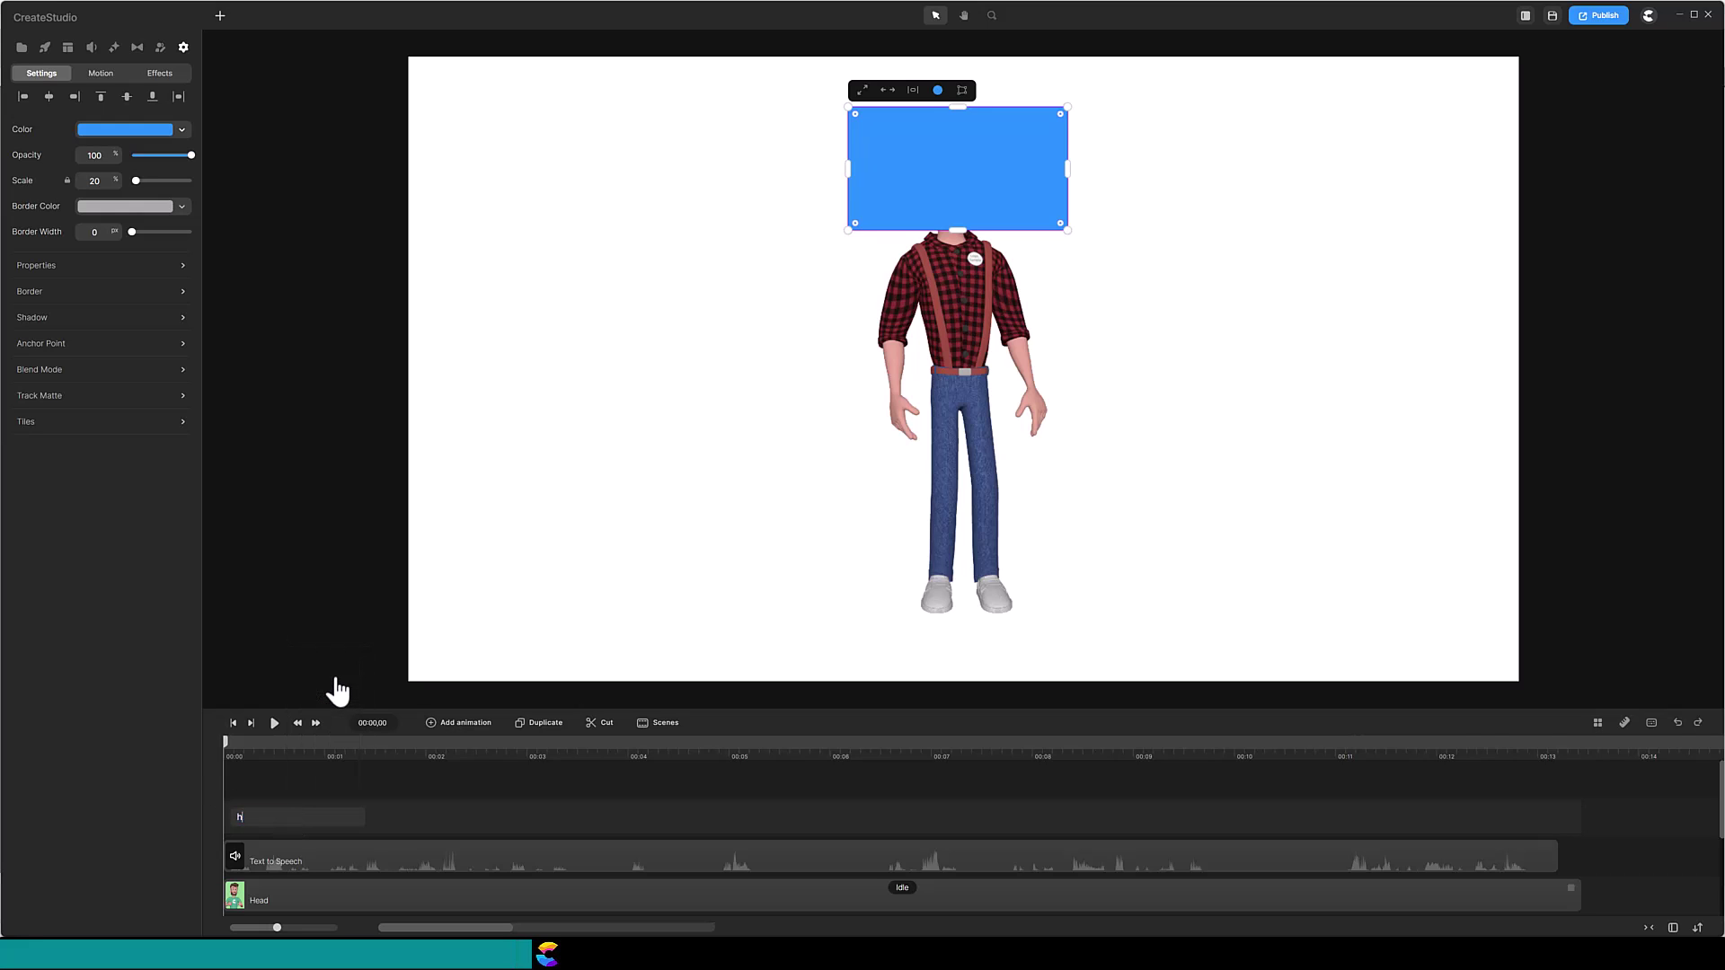
type("head mask")
key("Return")
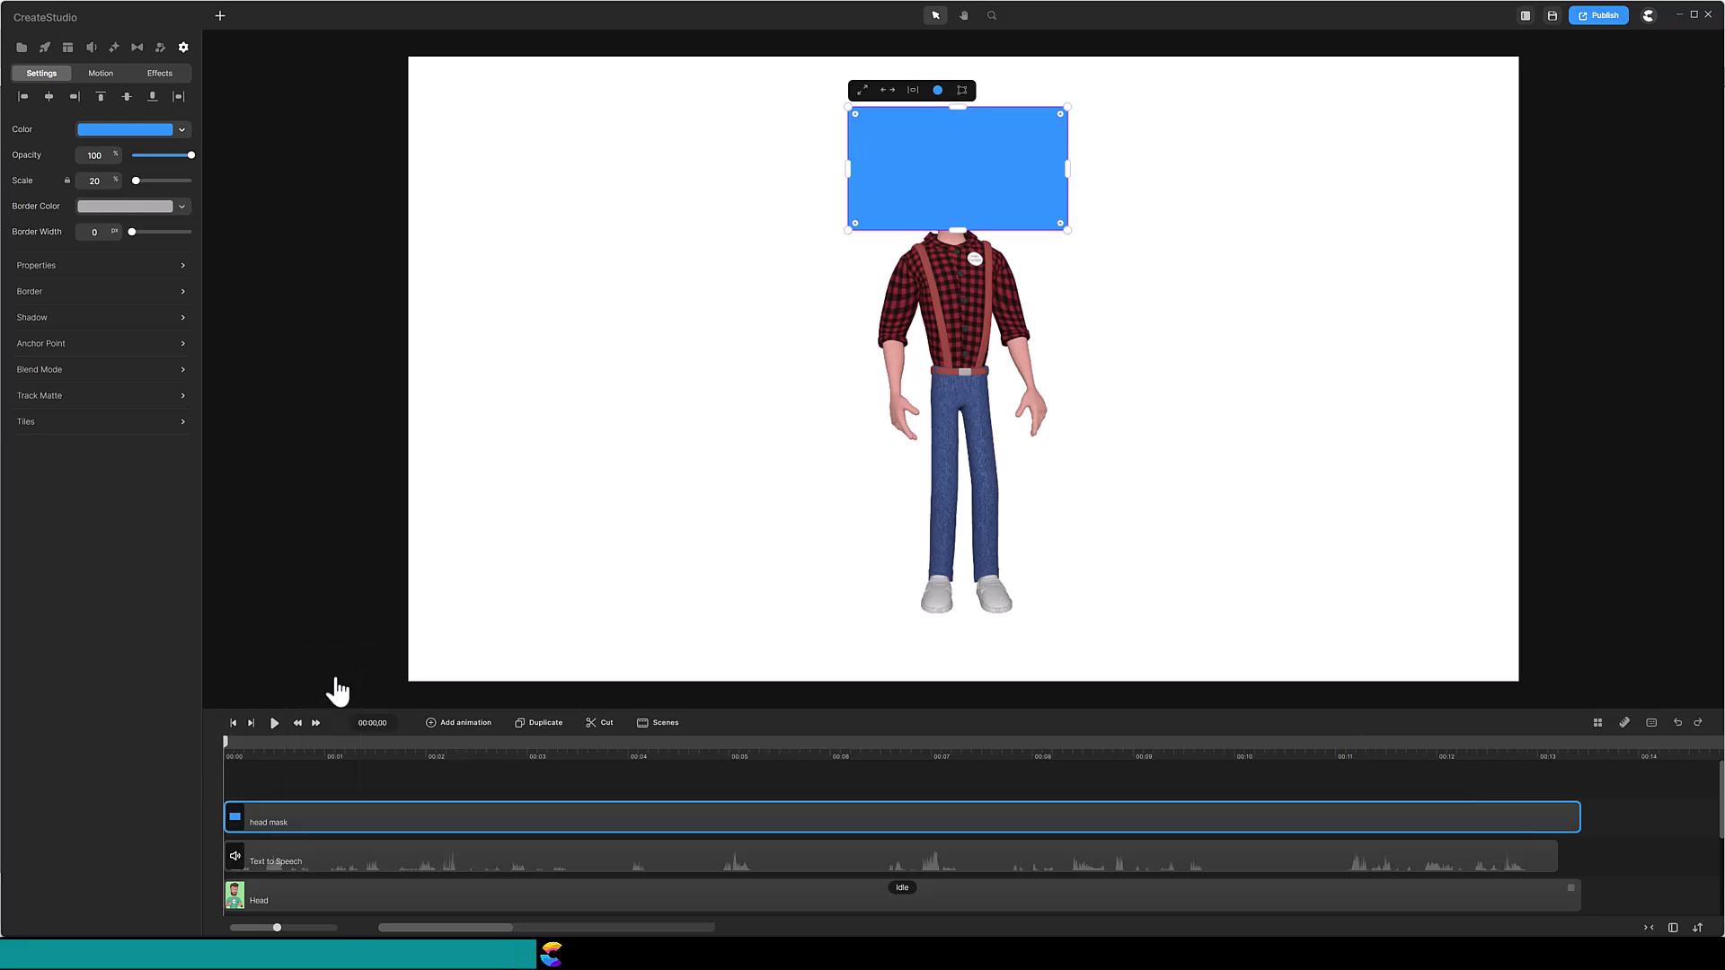
- Duplicate head mask, name the copy 'body mask', and set its Scale to 19%
left_click(557, 731)
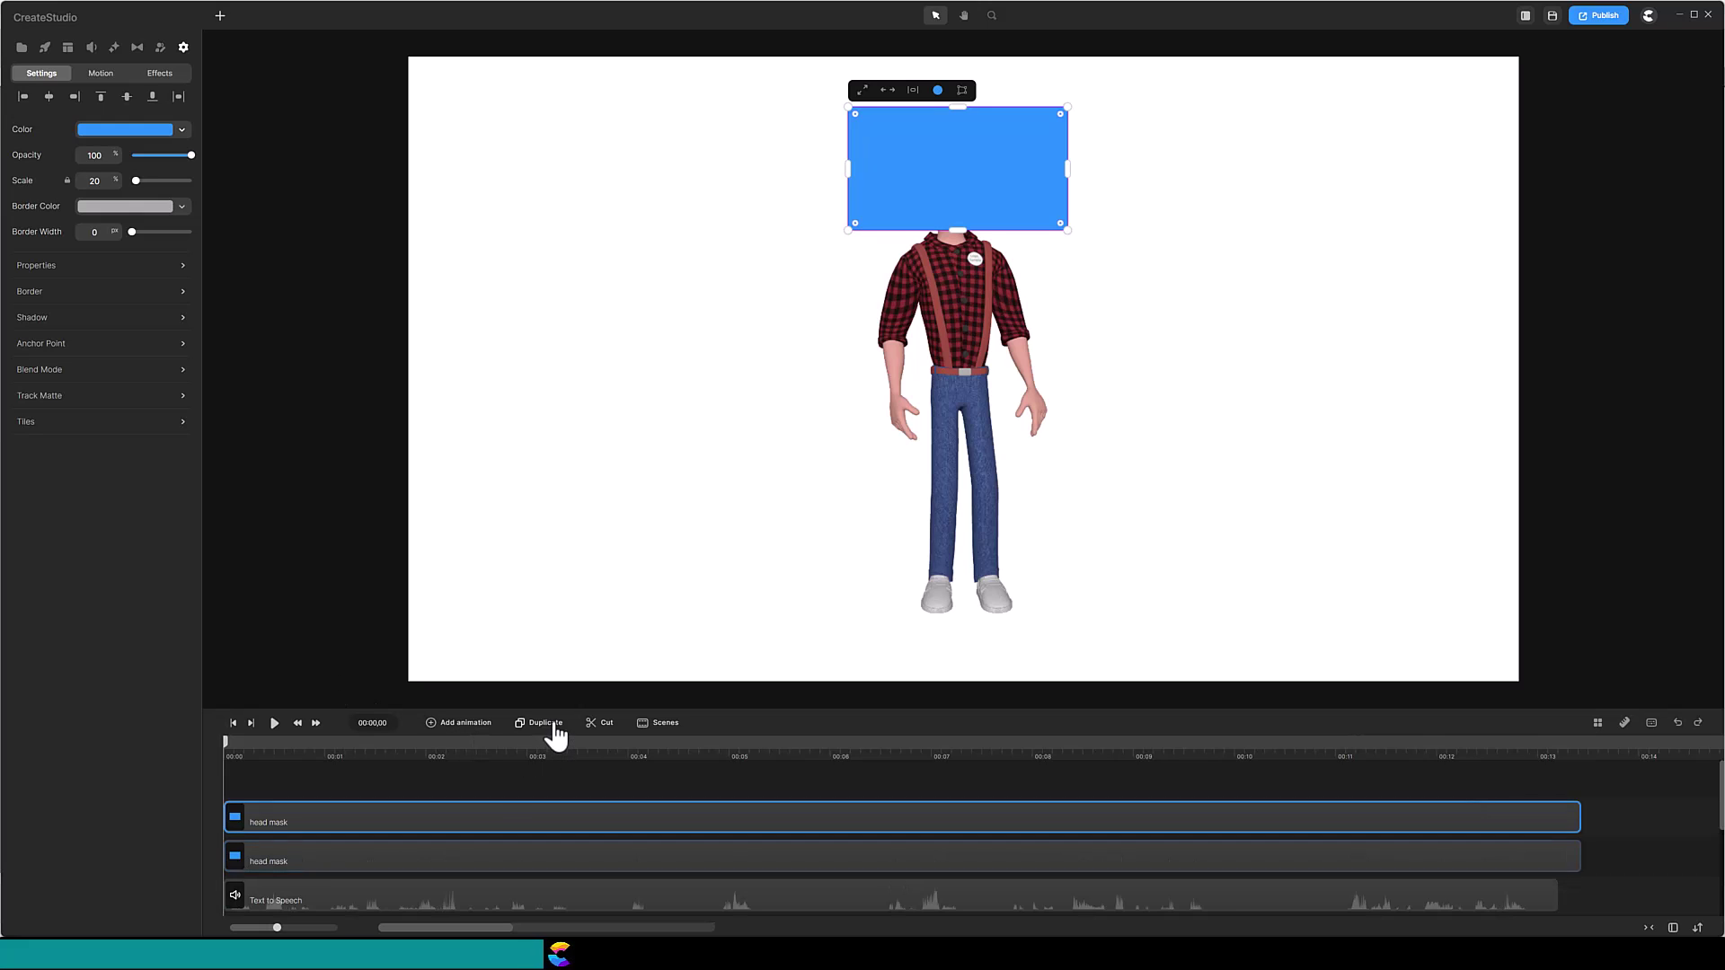
right_click(447, 816)
left_click(481, 687)
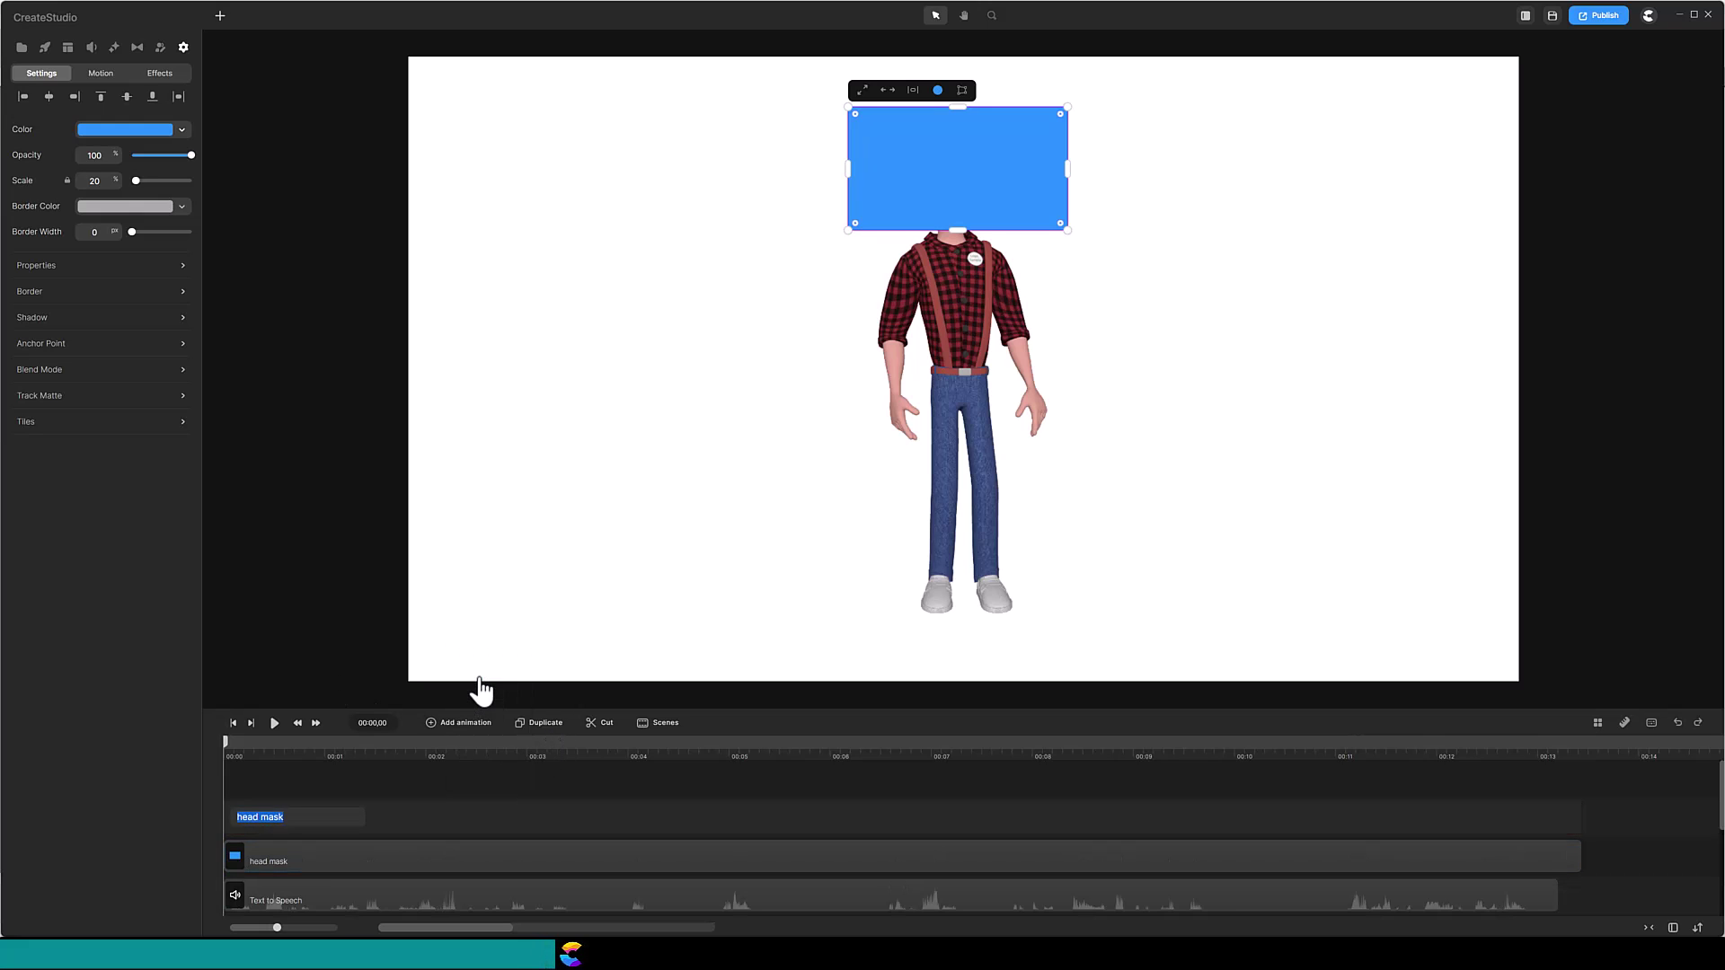
type("body mask")
key("Return")
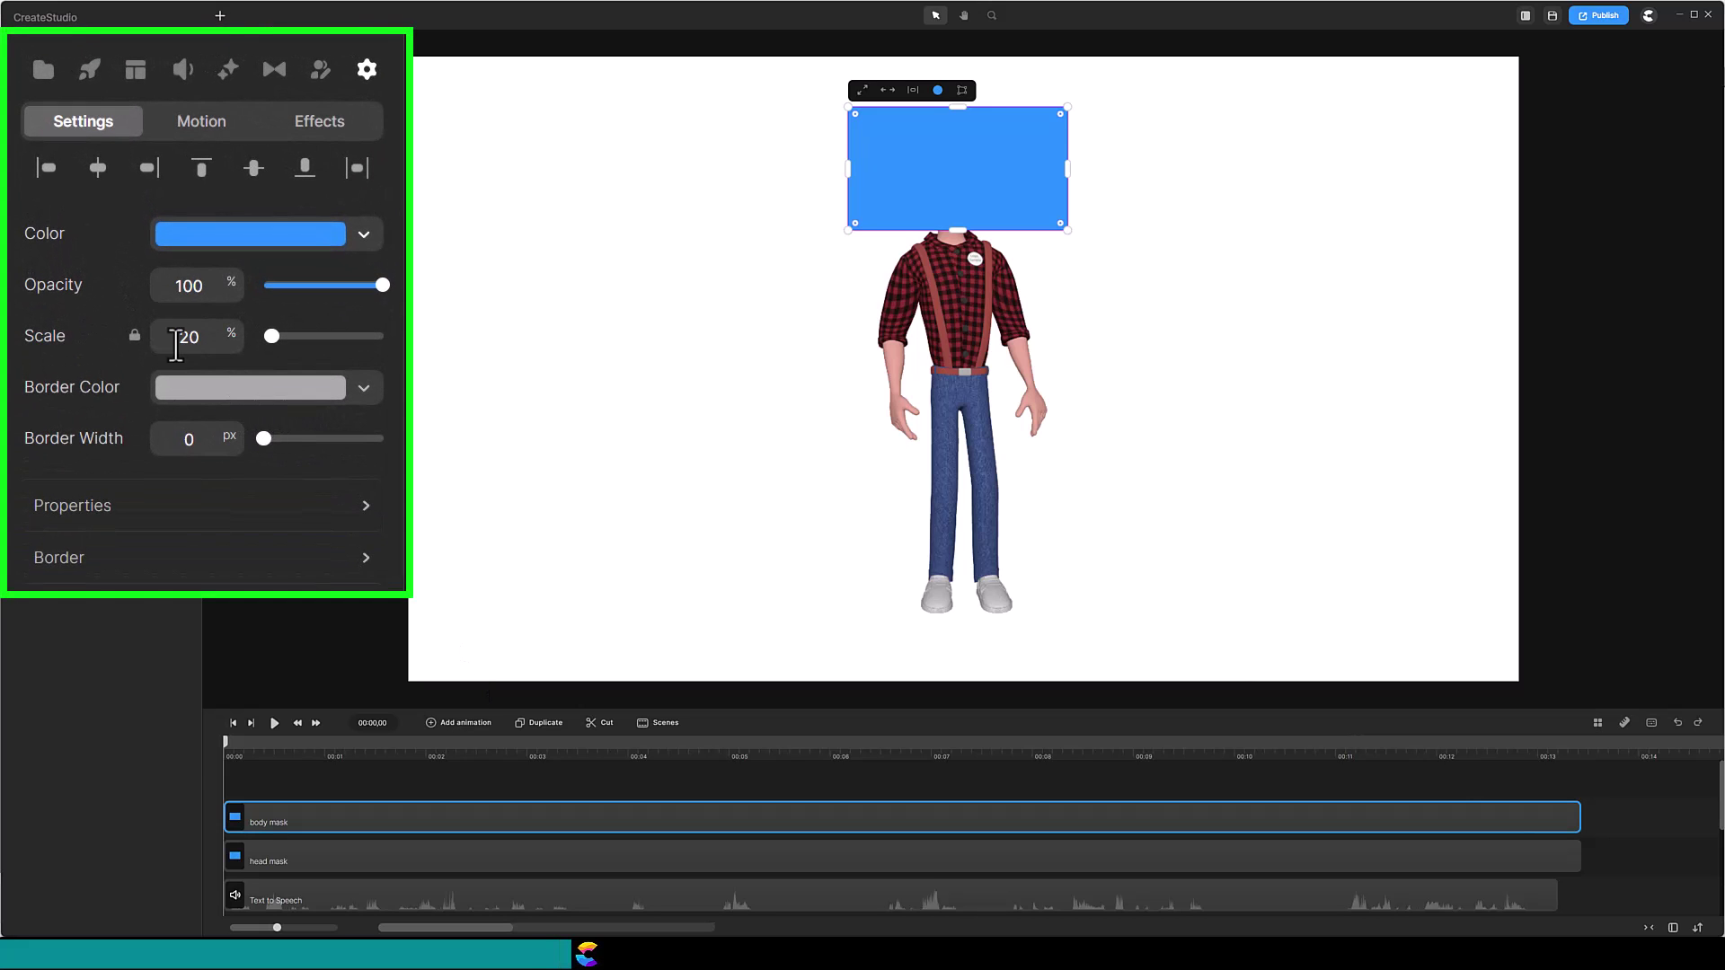
double_click(177, 342)
key("Return")
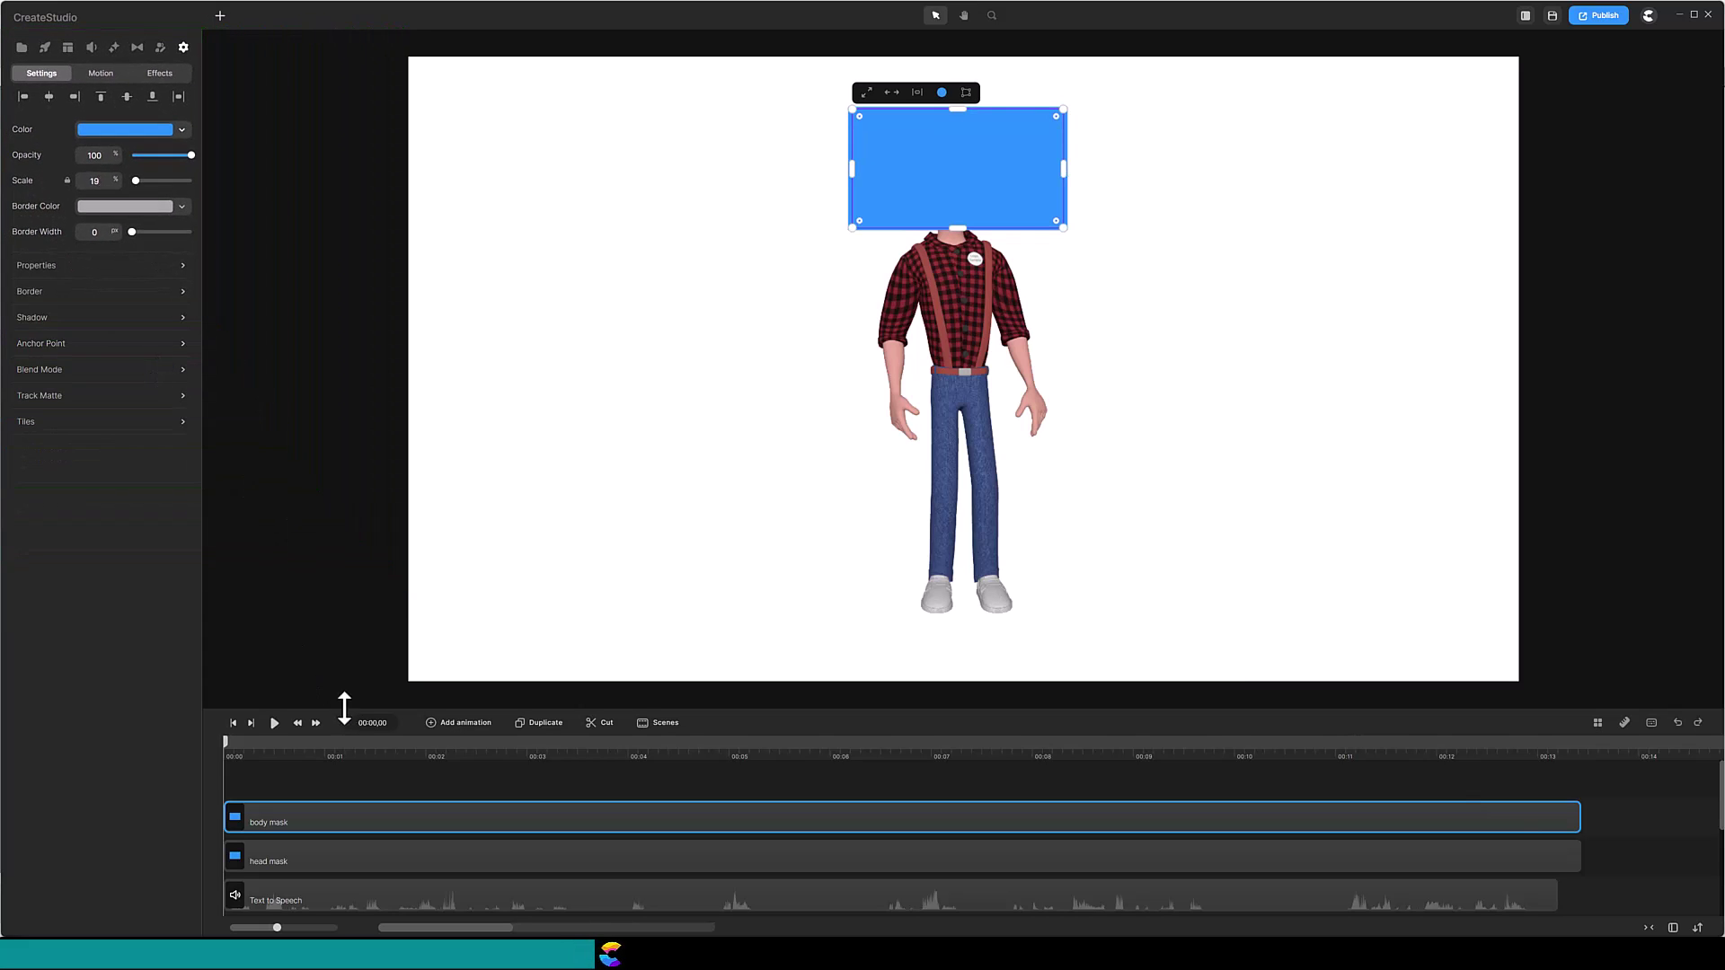
left_click_drag(344, 709, 366, 628)
- Give the Head track head mask as an Alpha track matte
left_click(294, 860)
left_click(262, 707)
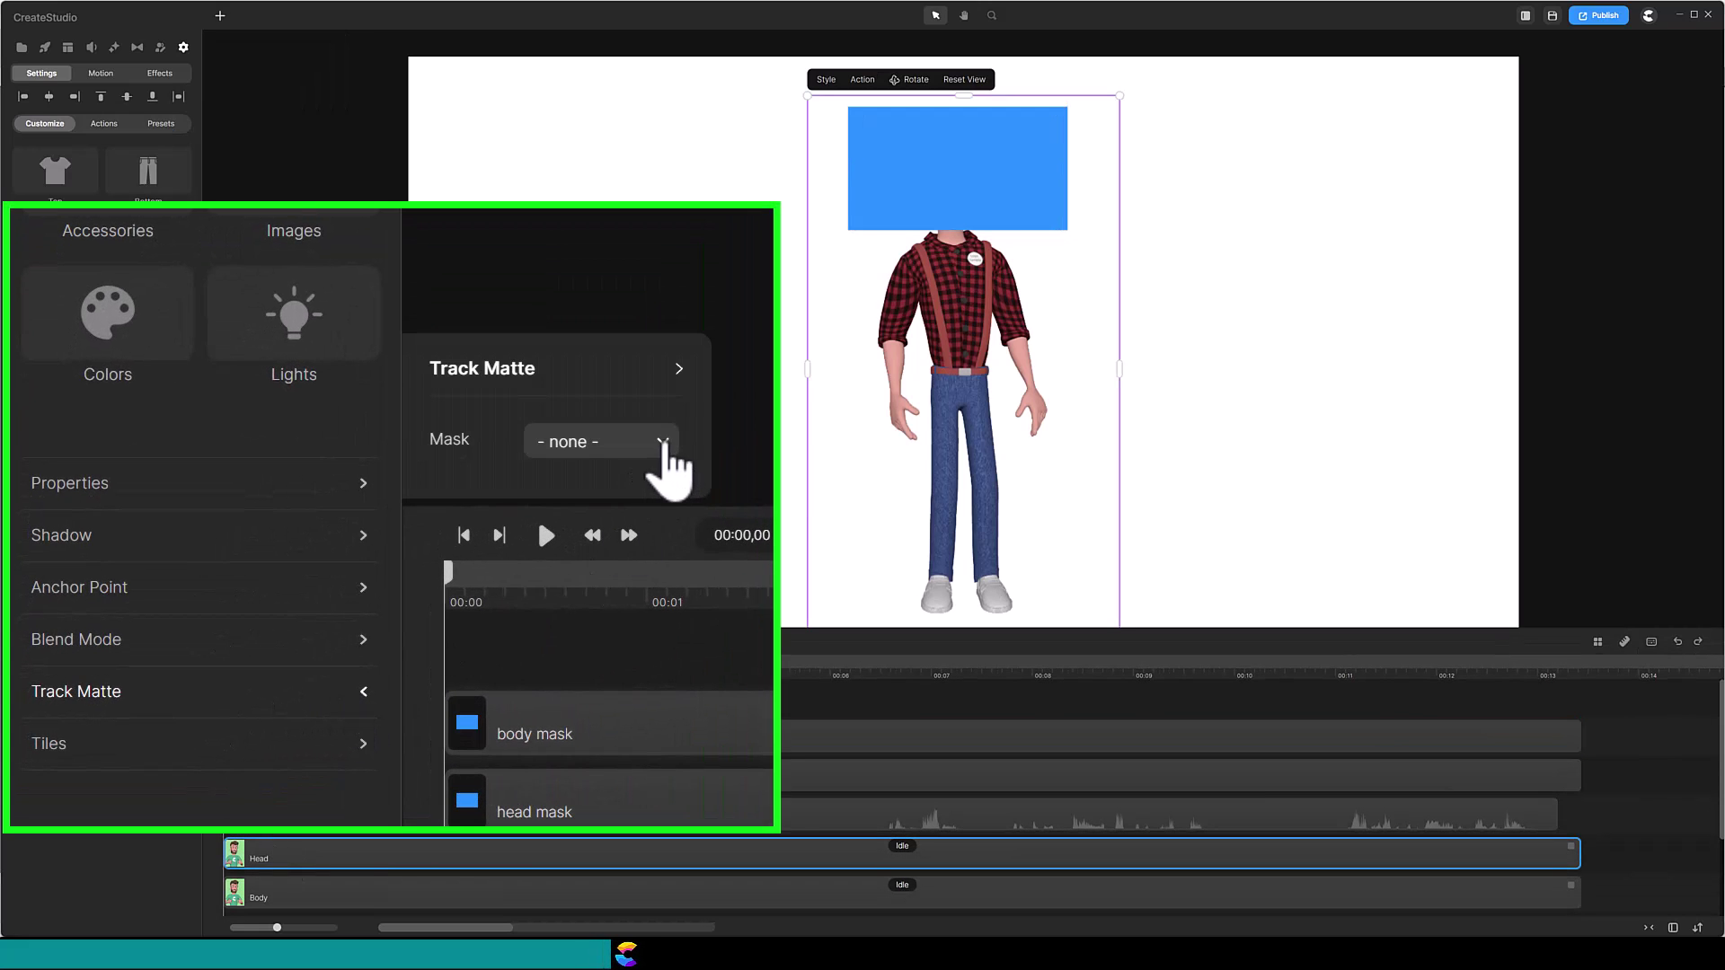
left_click(665, 440)
left_click(580, 622)
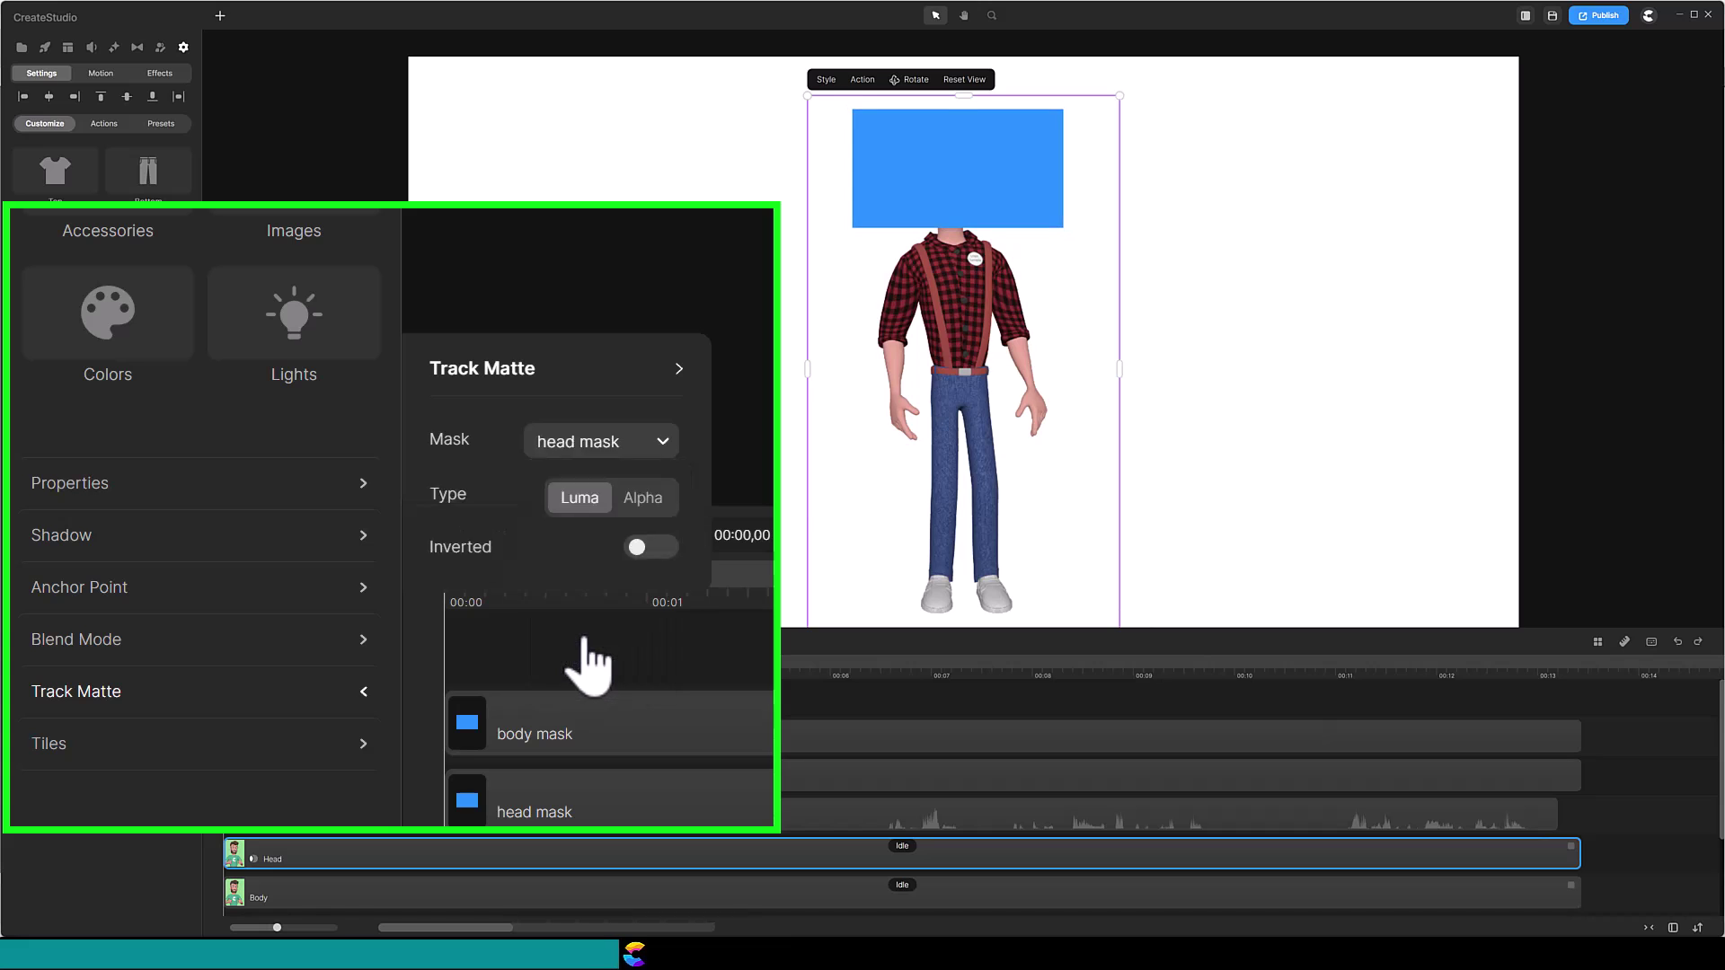
left_click(643, 404)
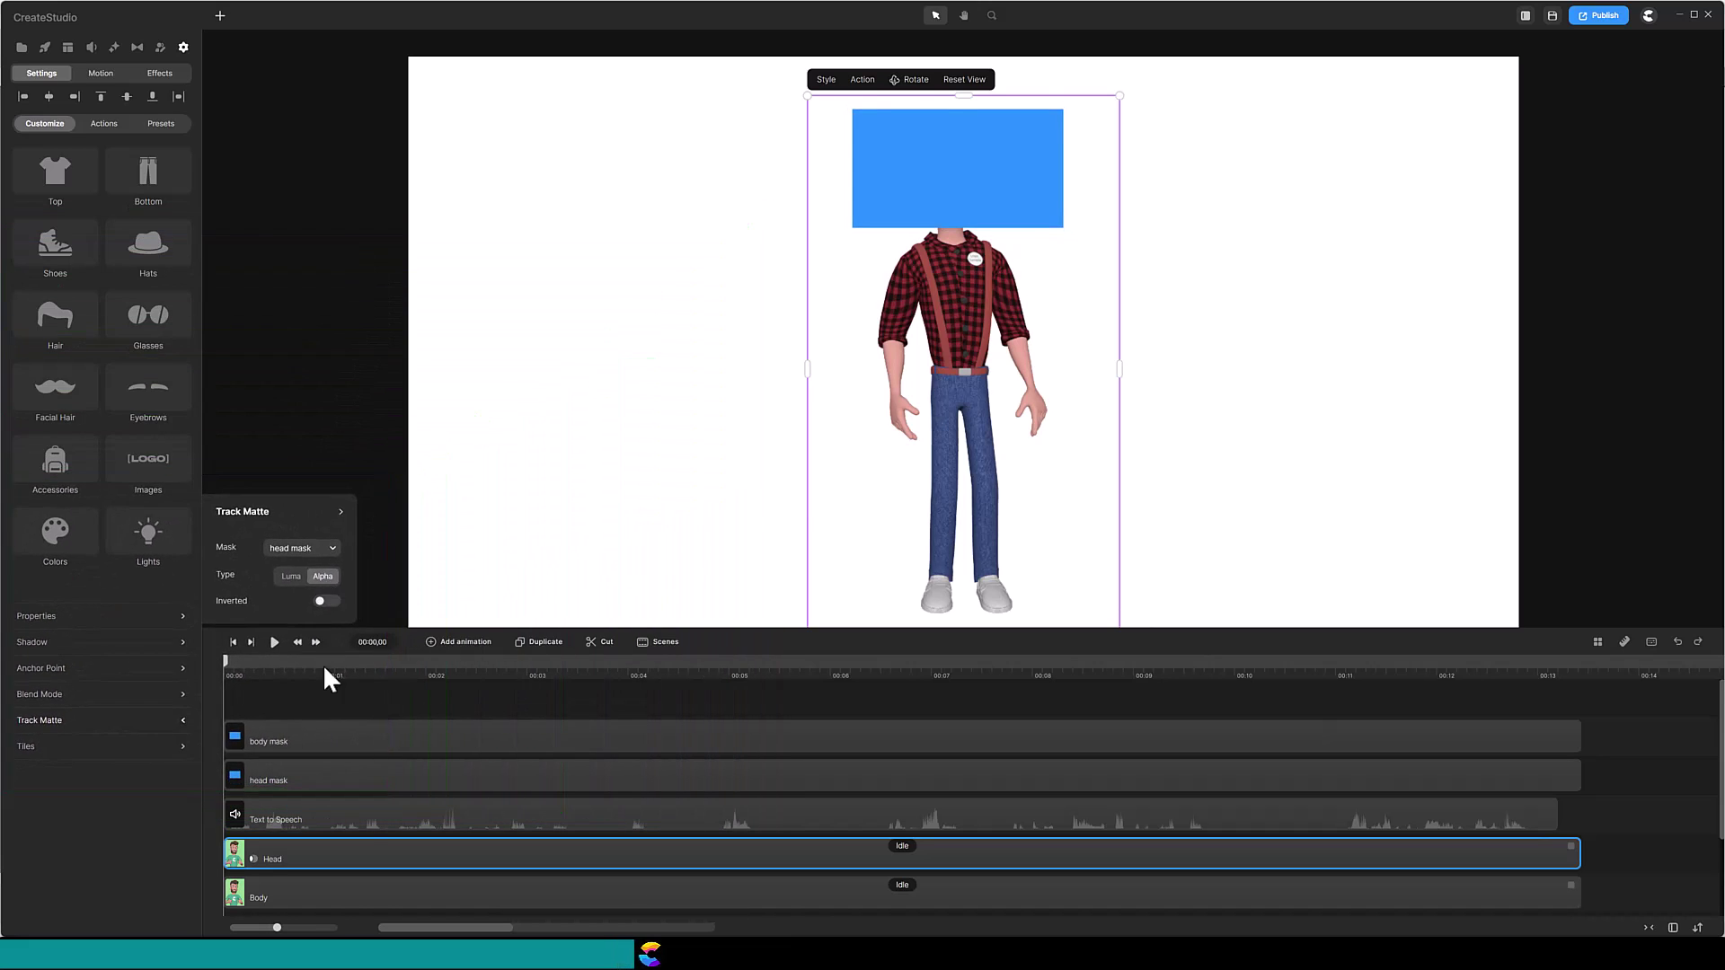
- Give the Body track body mask as an inverted Alpha track matte
left_click(306, 892)
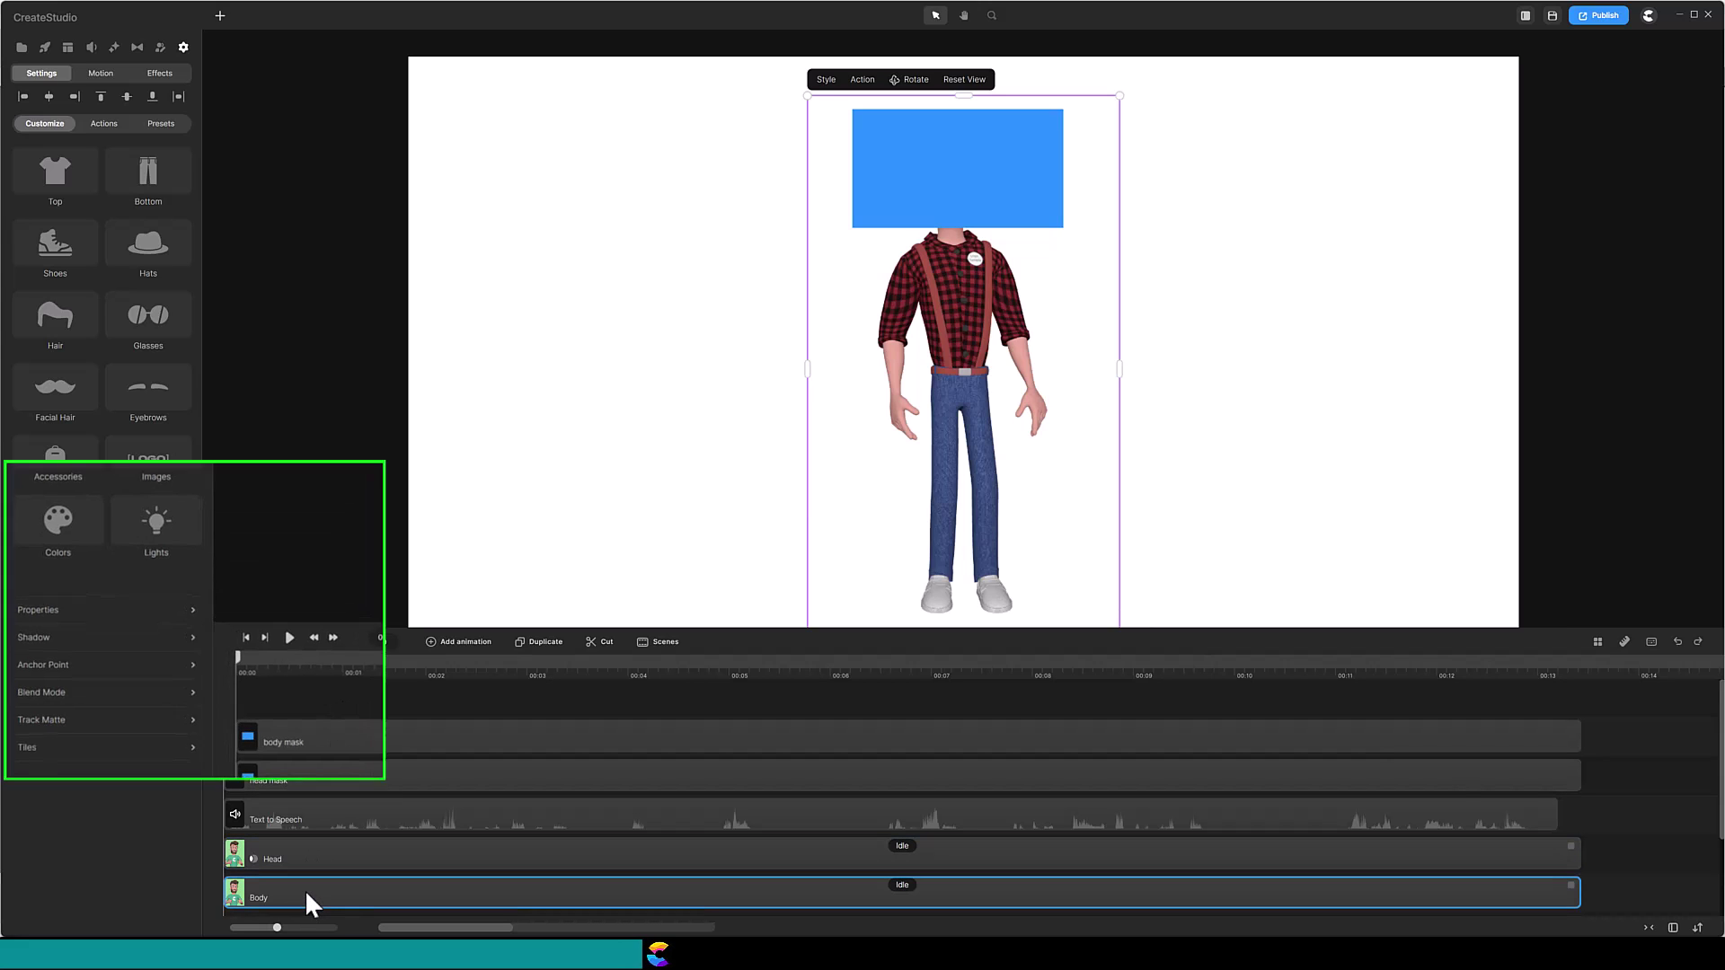
left_click(185, 719)
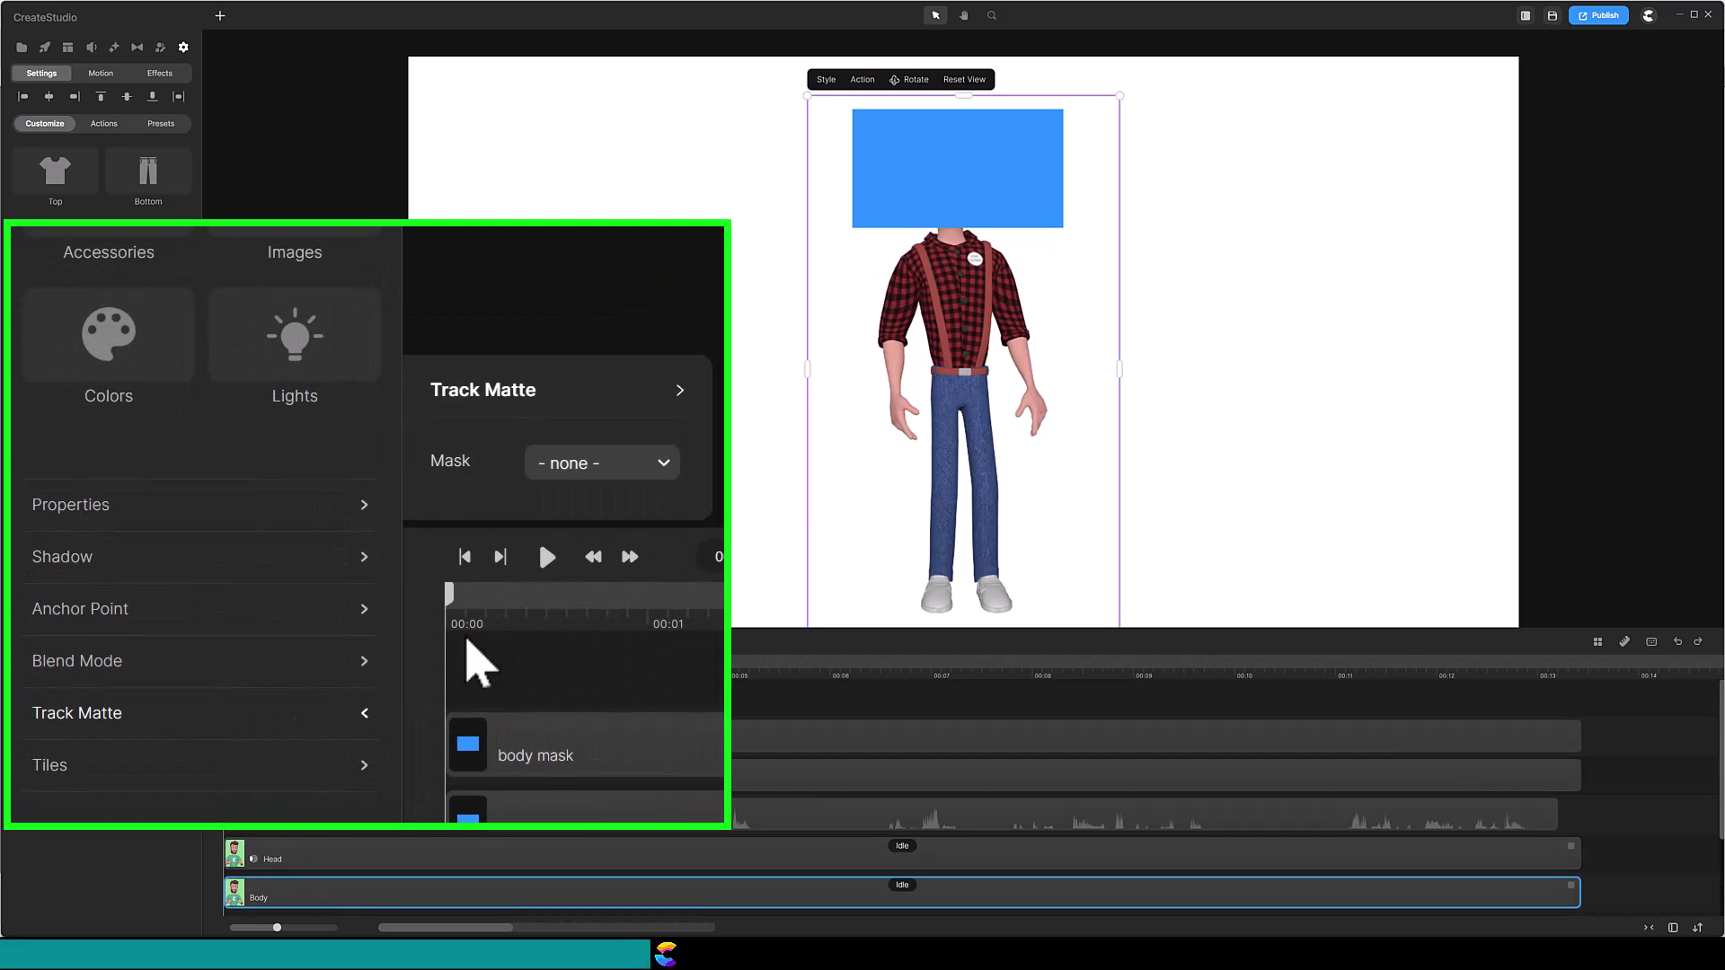
left_click(663, 467)
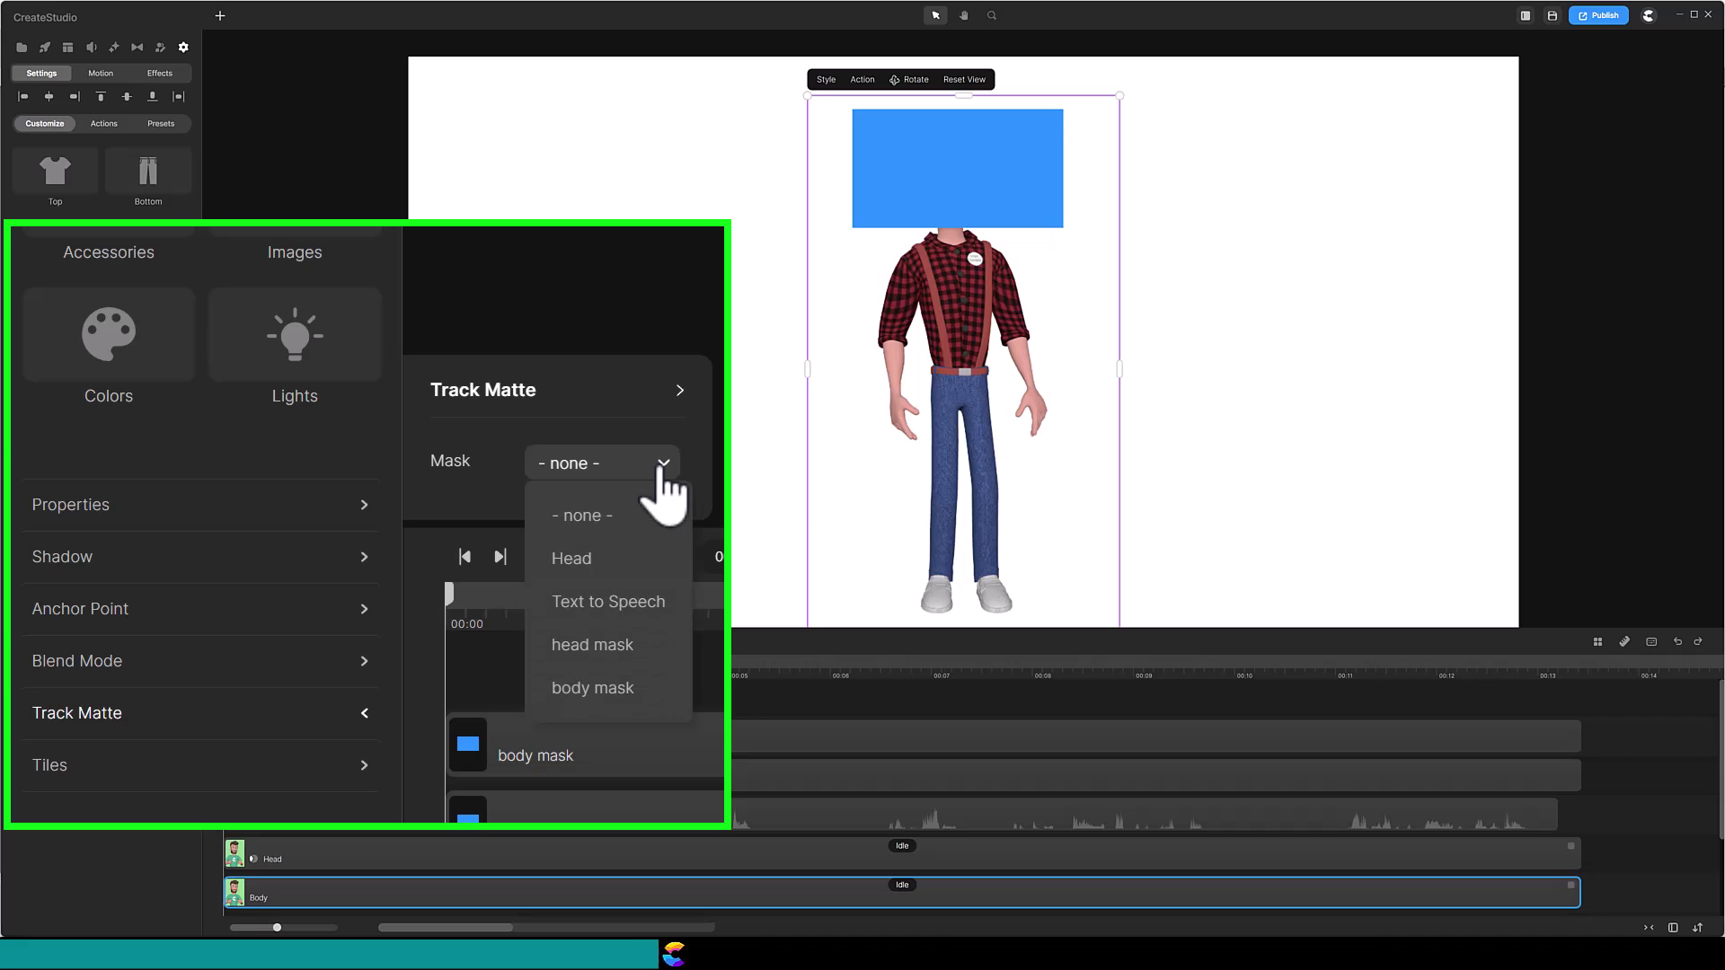
left_click(597, 688)
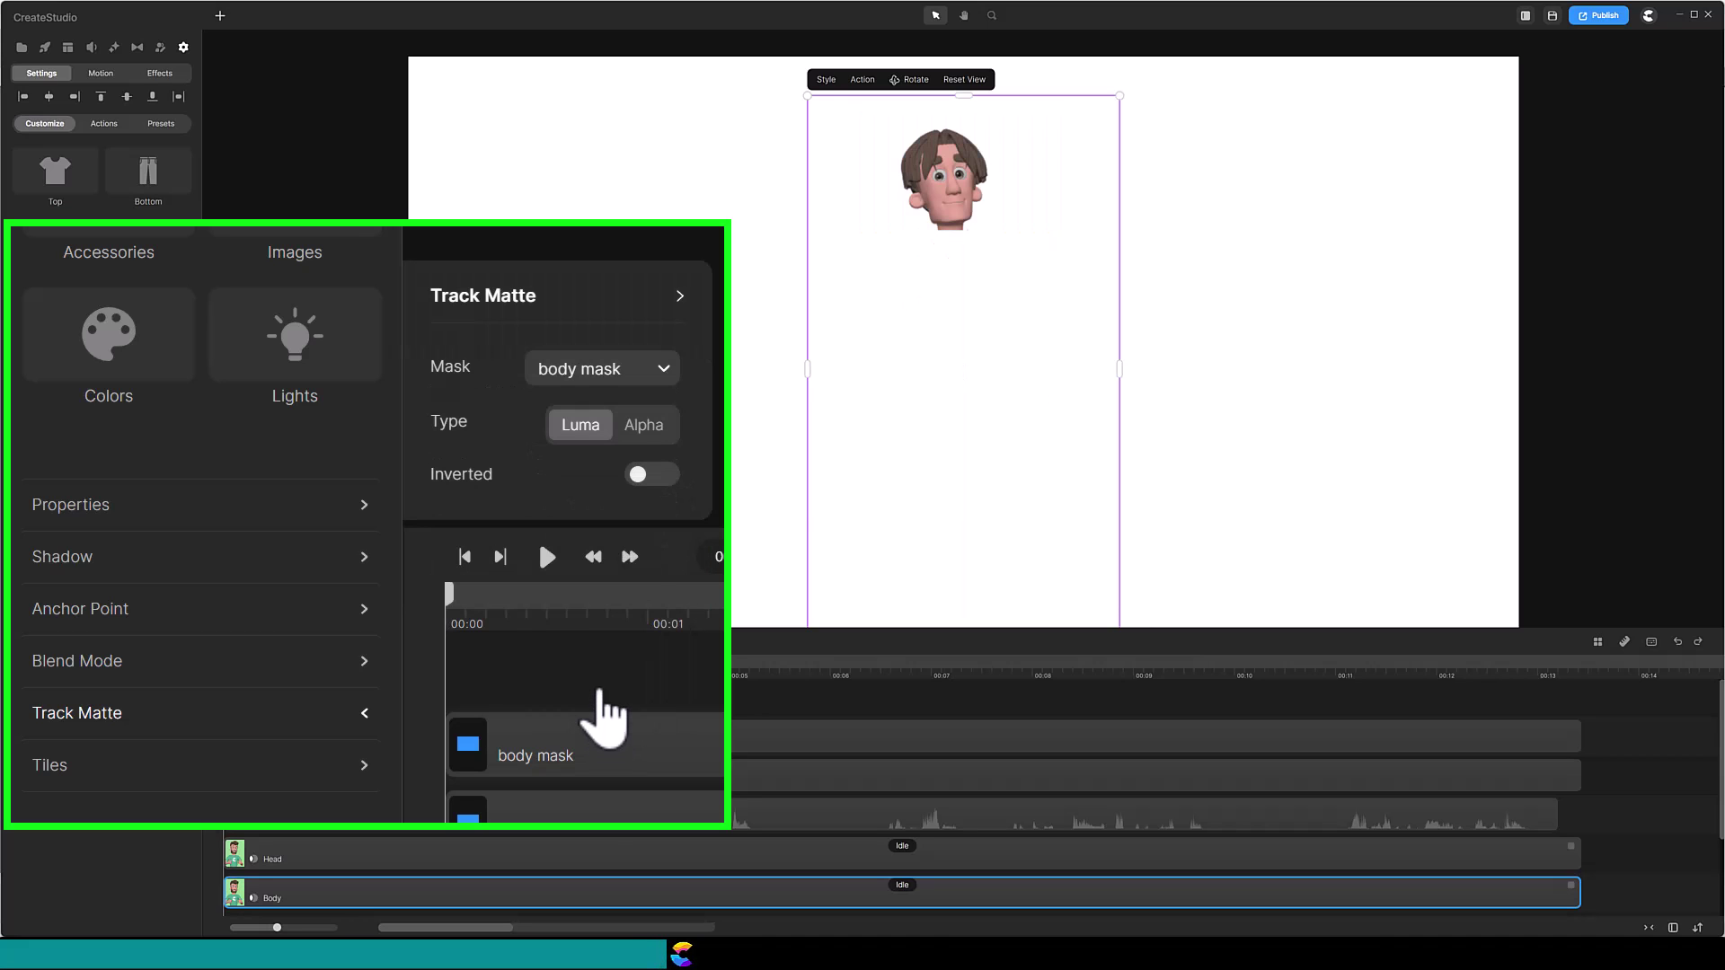
left_click(644, 425)
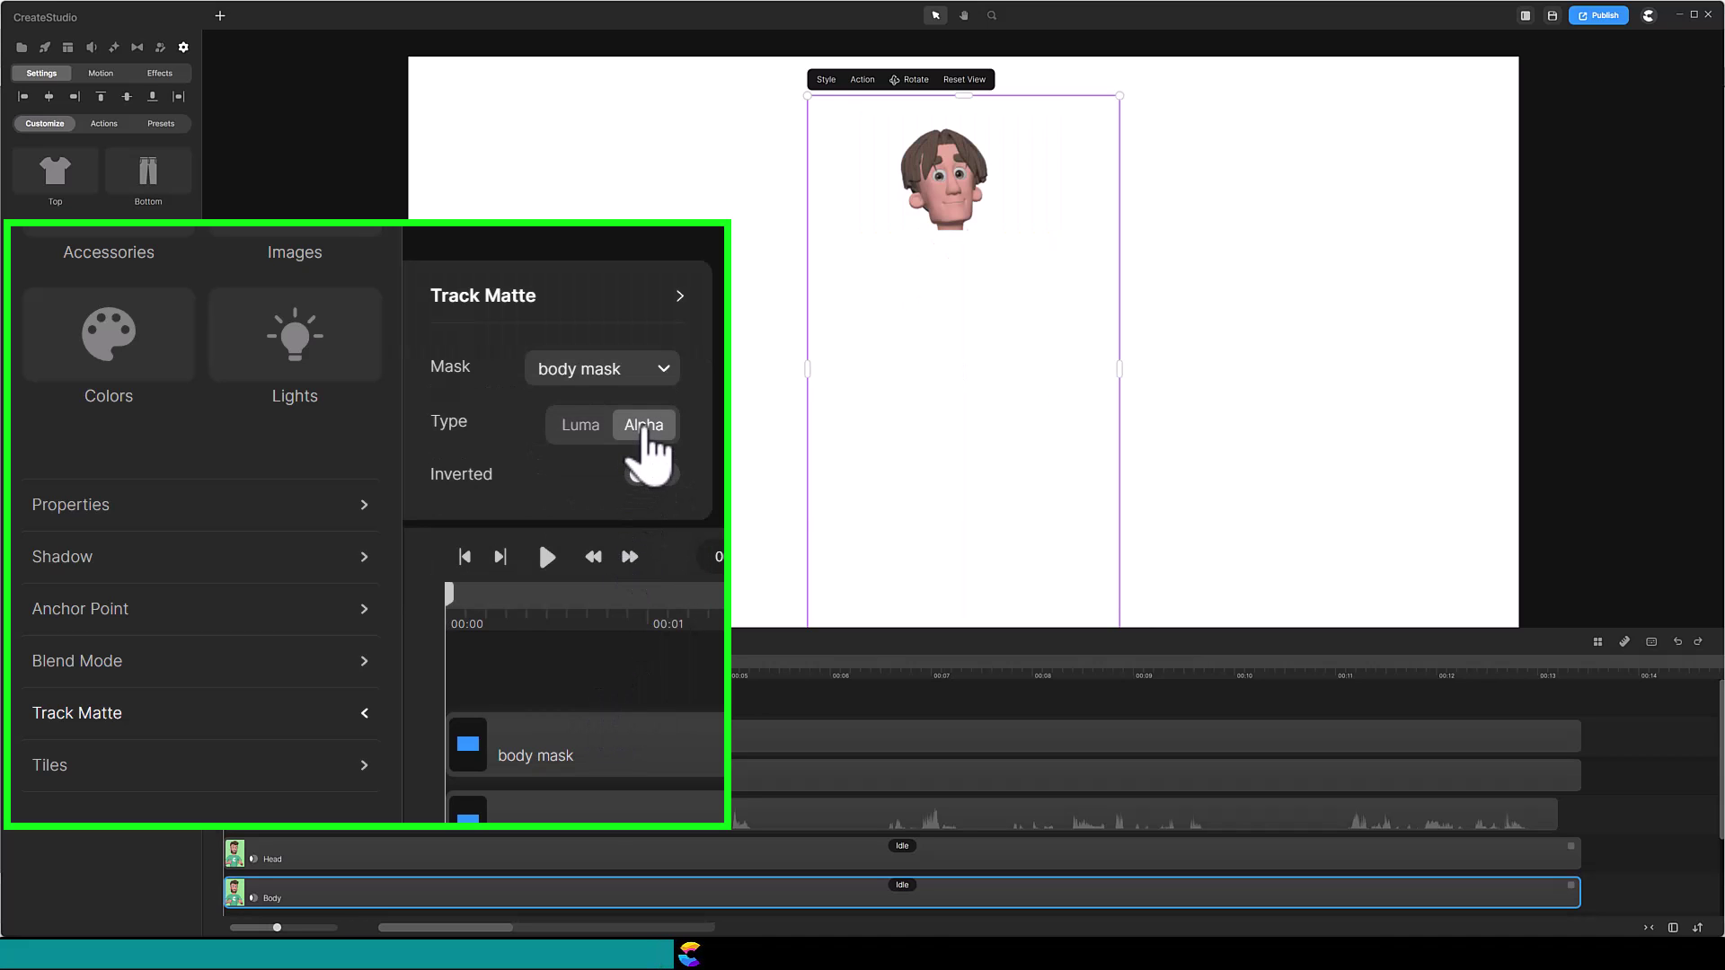
left_click(663, 474)
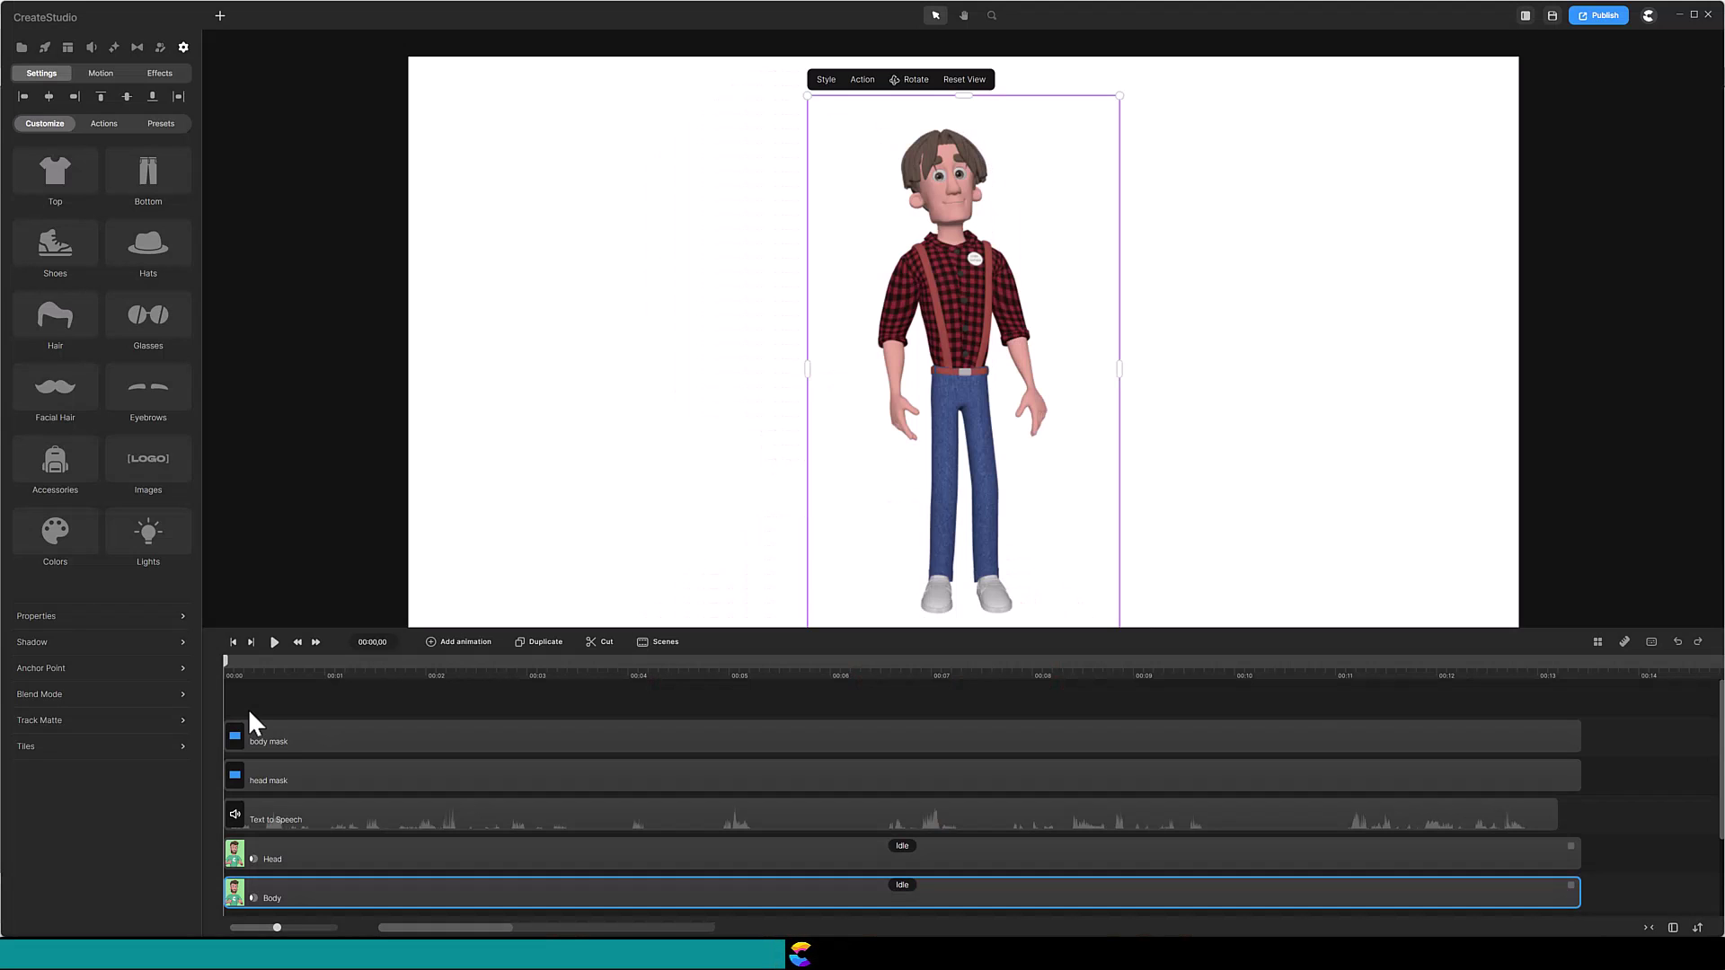
- Preview the masked character playback, then move the playhead back to about 00:03,26
left_click(275, 644)
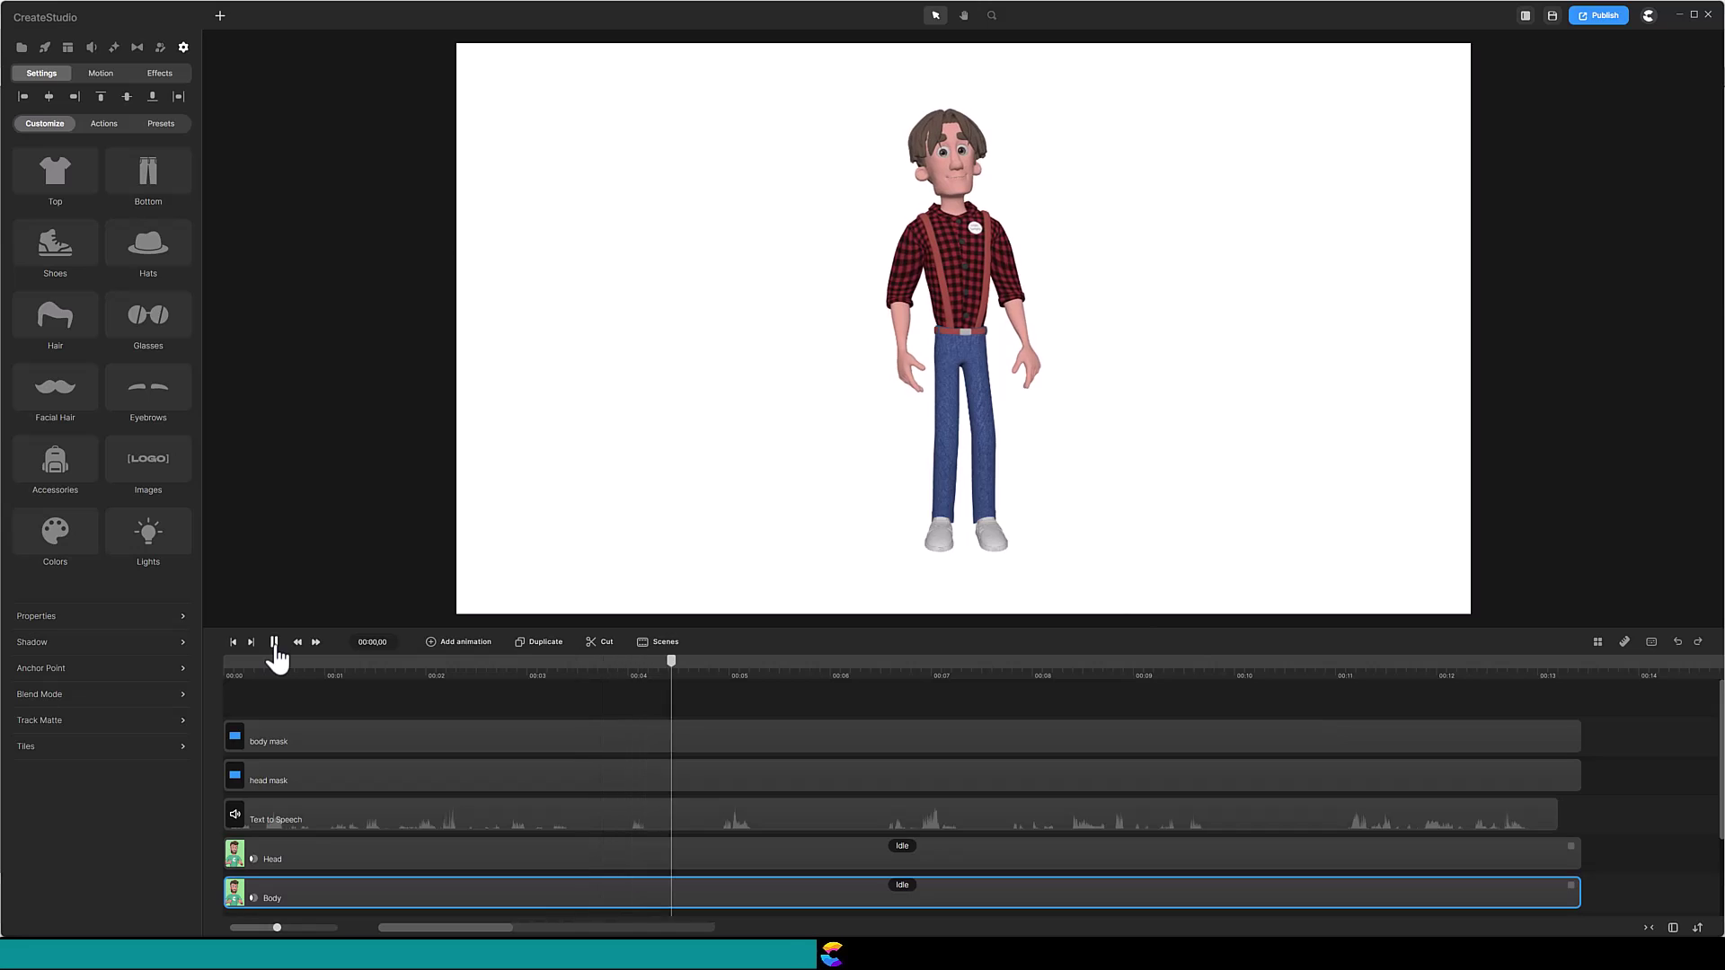
left_click(275, 645)
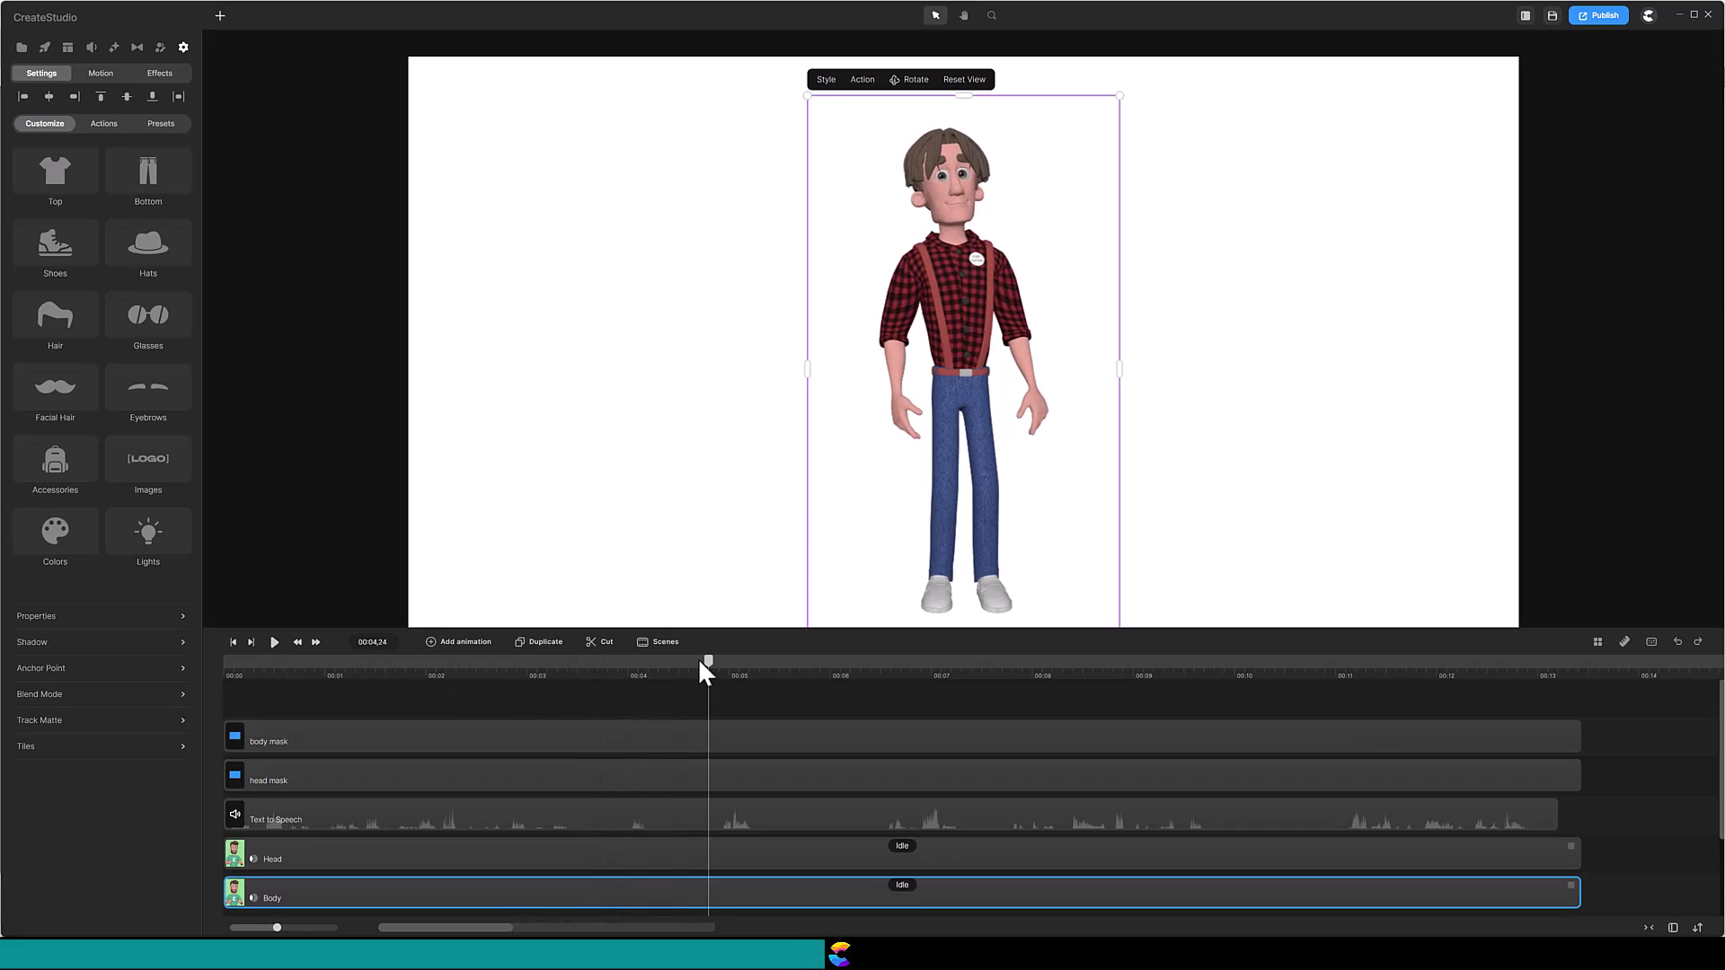
left_click_drag(708, 665, 615, 673)
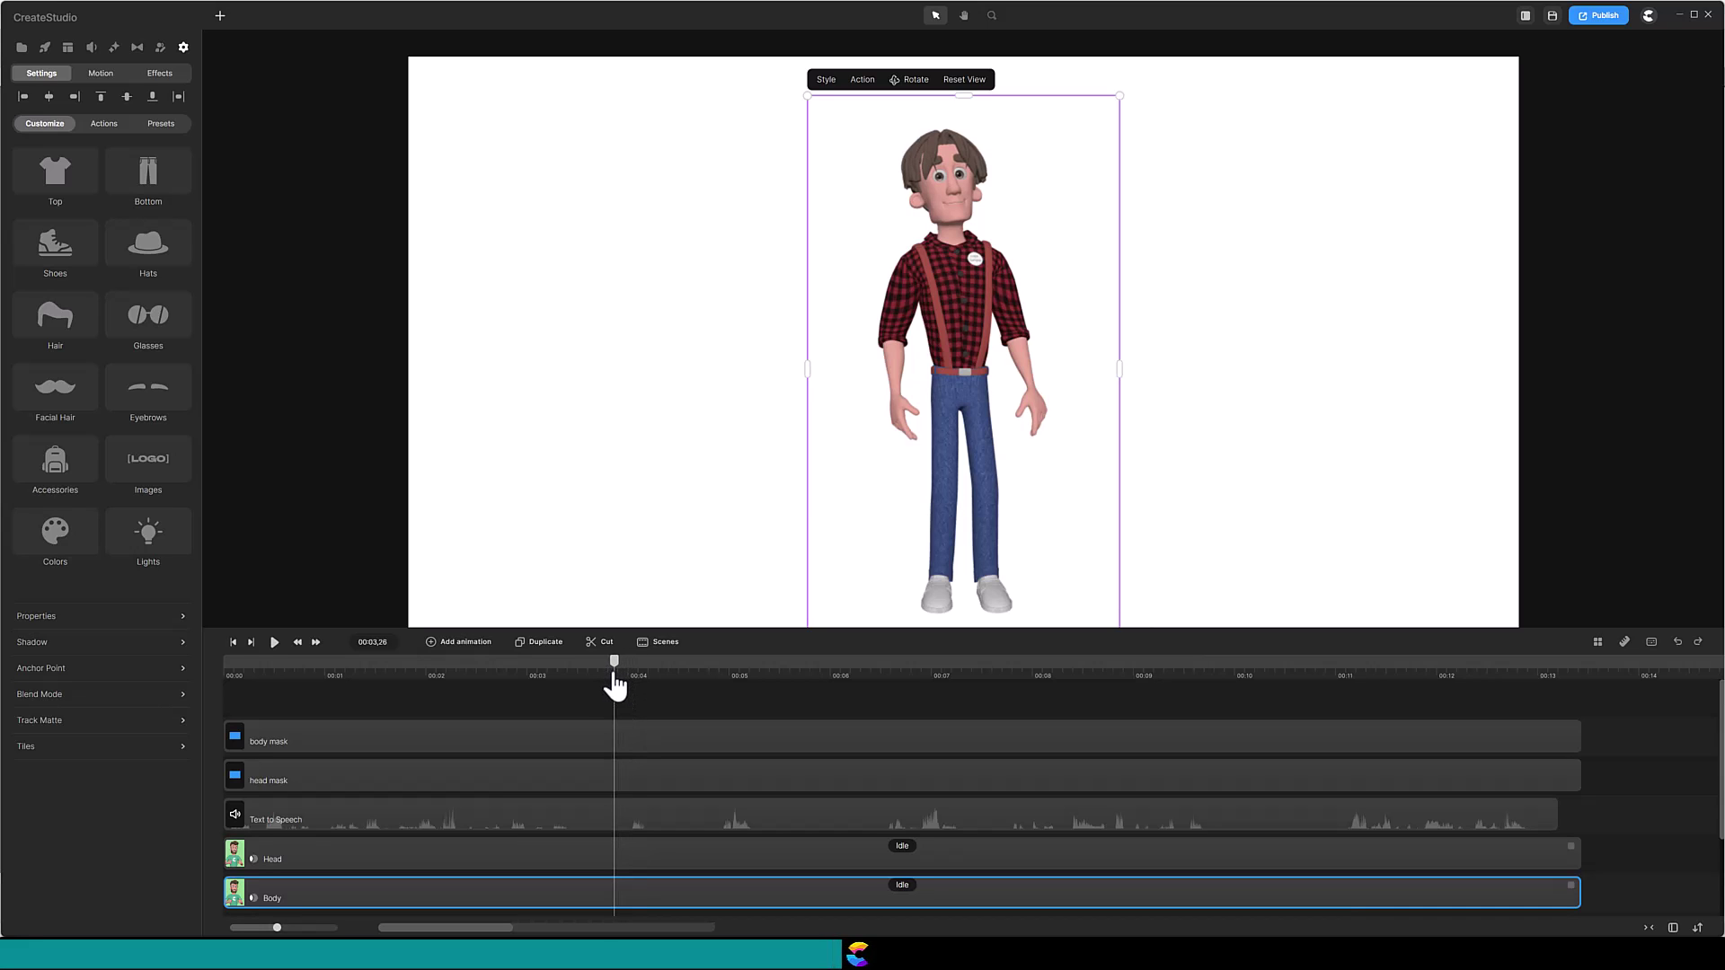
- Add the first Character View keyframe on the Head track, placed six frames later
left_click(570, 863)
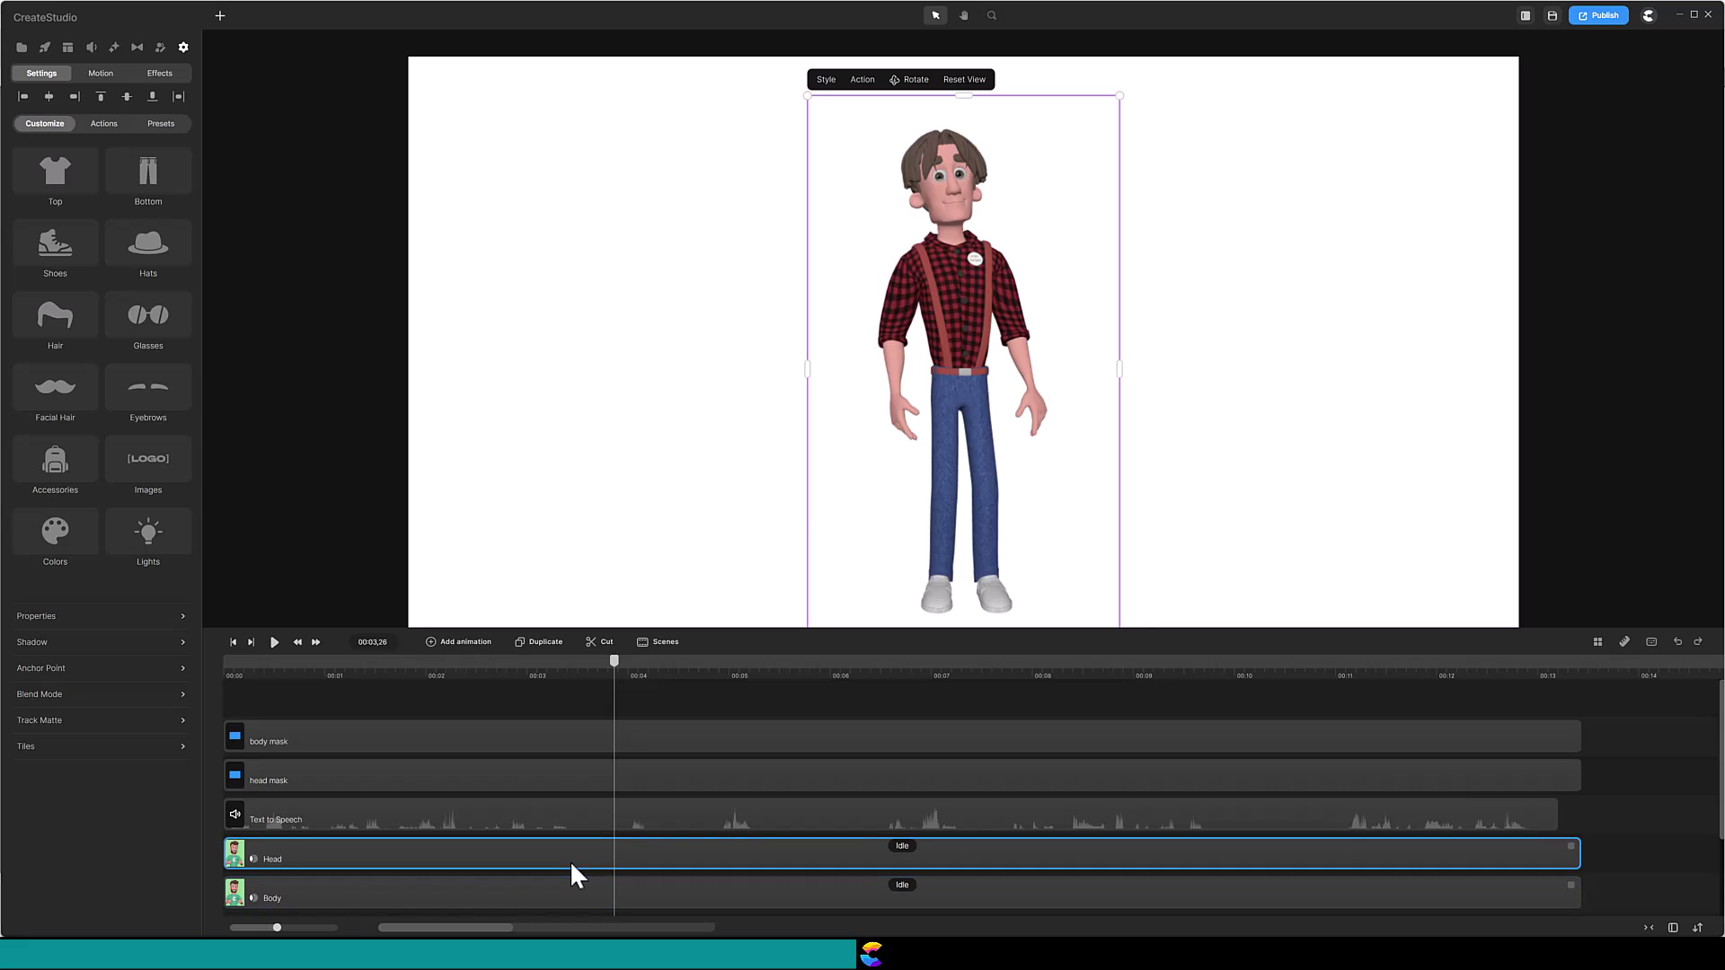
left_click(465, 644)
left_click(503, 609)
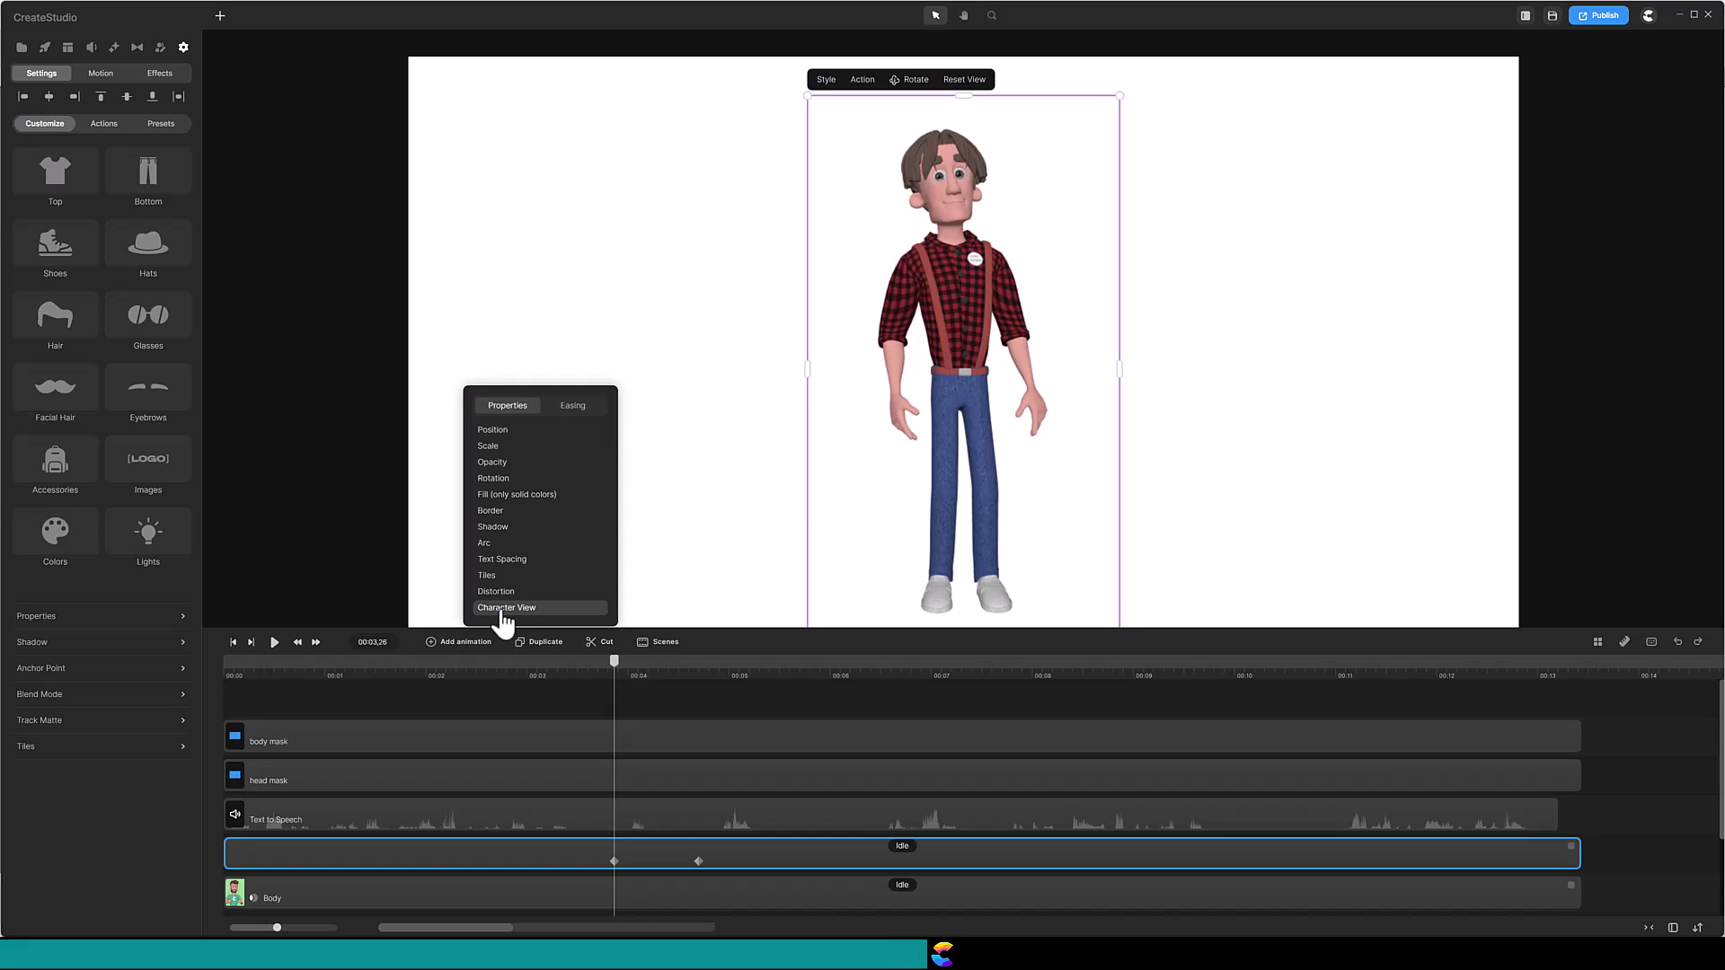
left_click(315, 644)
left_click(316, 643)
left_click(315, 644)
left_click(315, 644)
left_click(316, 643)
left_click(315, 643)
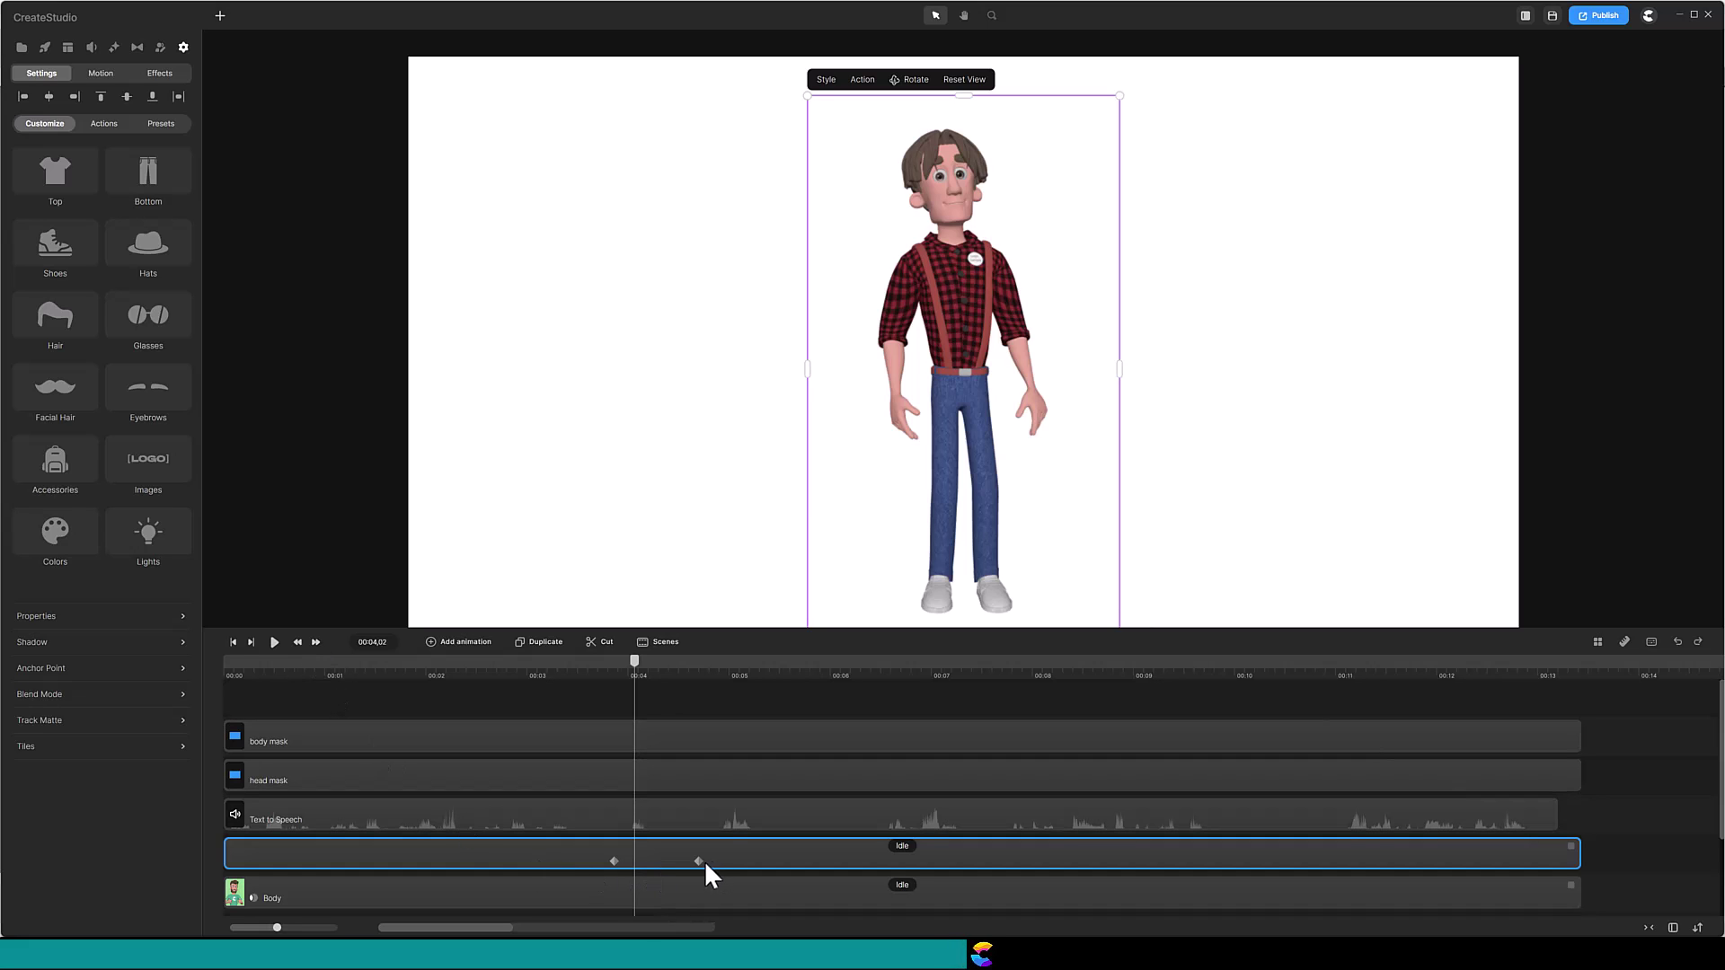
left_click_drag(698, 863, 633, 865)
- Add Character View keyframes at 00:04,02, 00:04,14 and 00:04,20 on the Head track
left_click(467, 642)
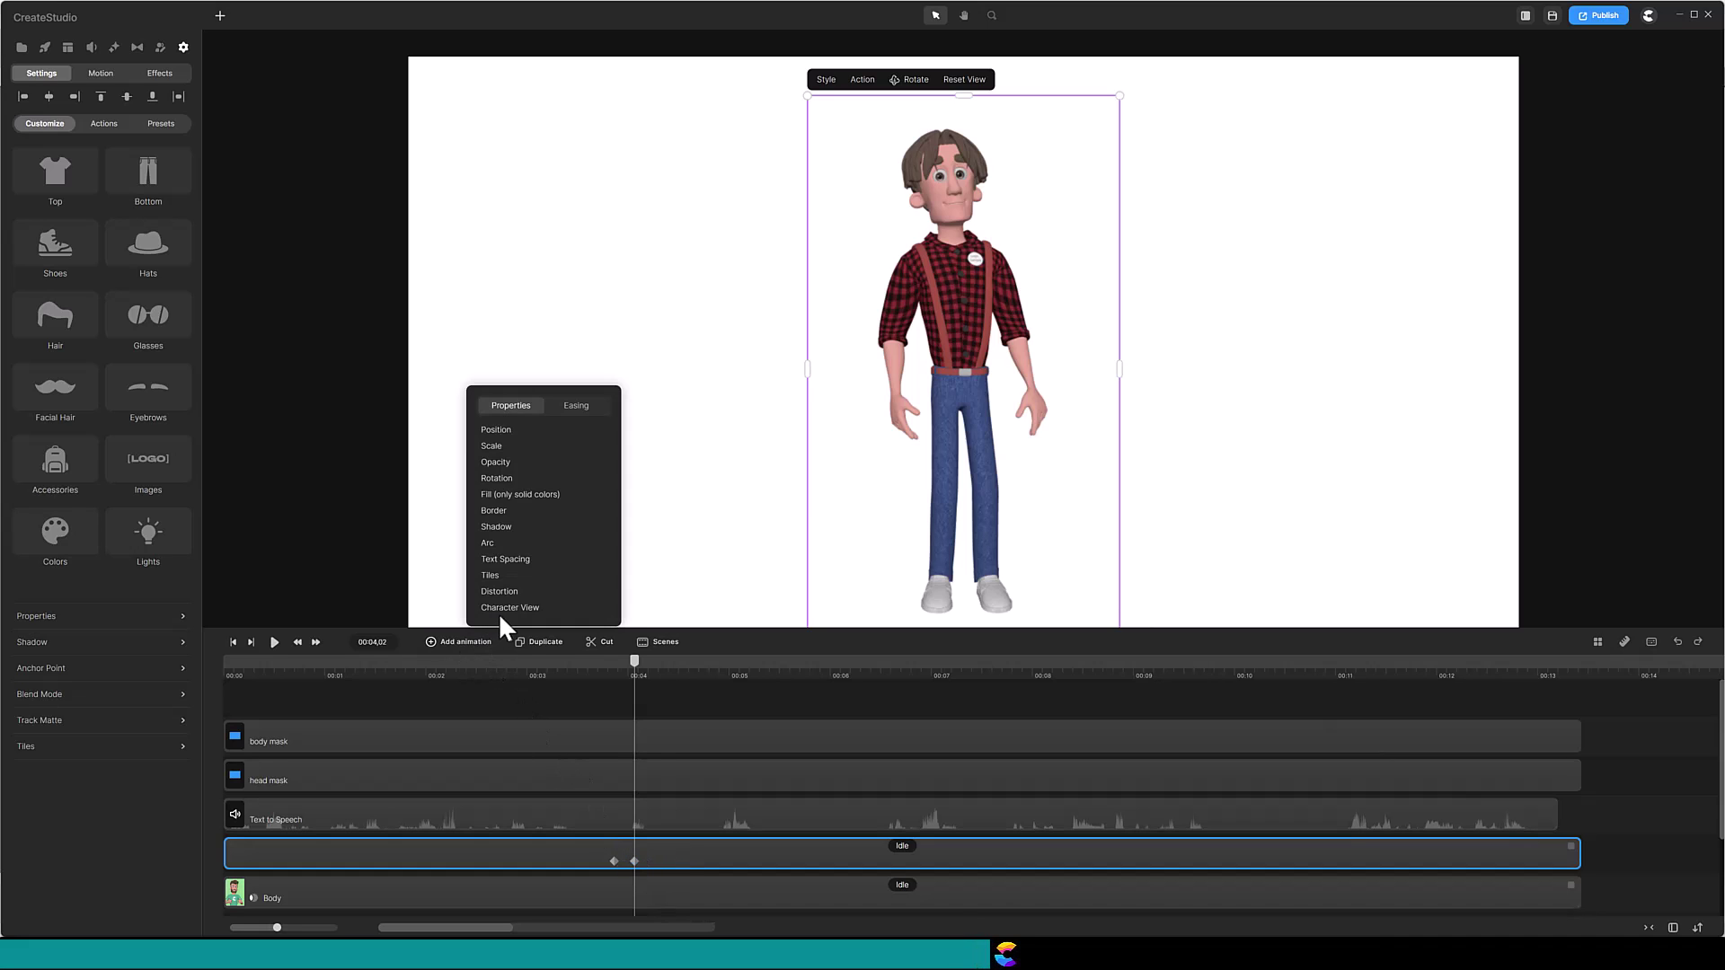
left_click(316, 643)
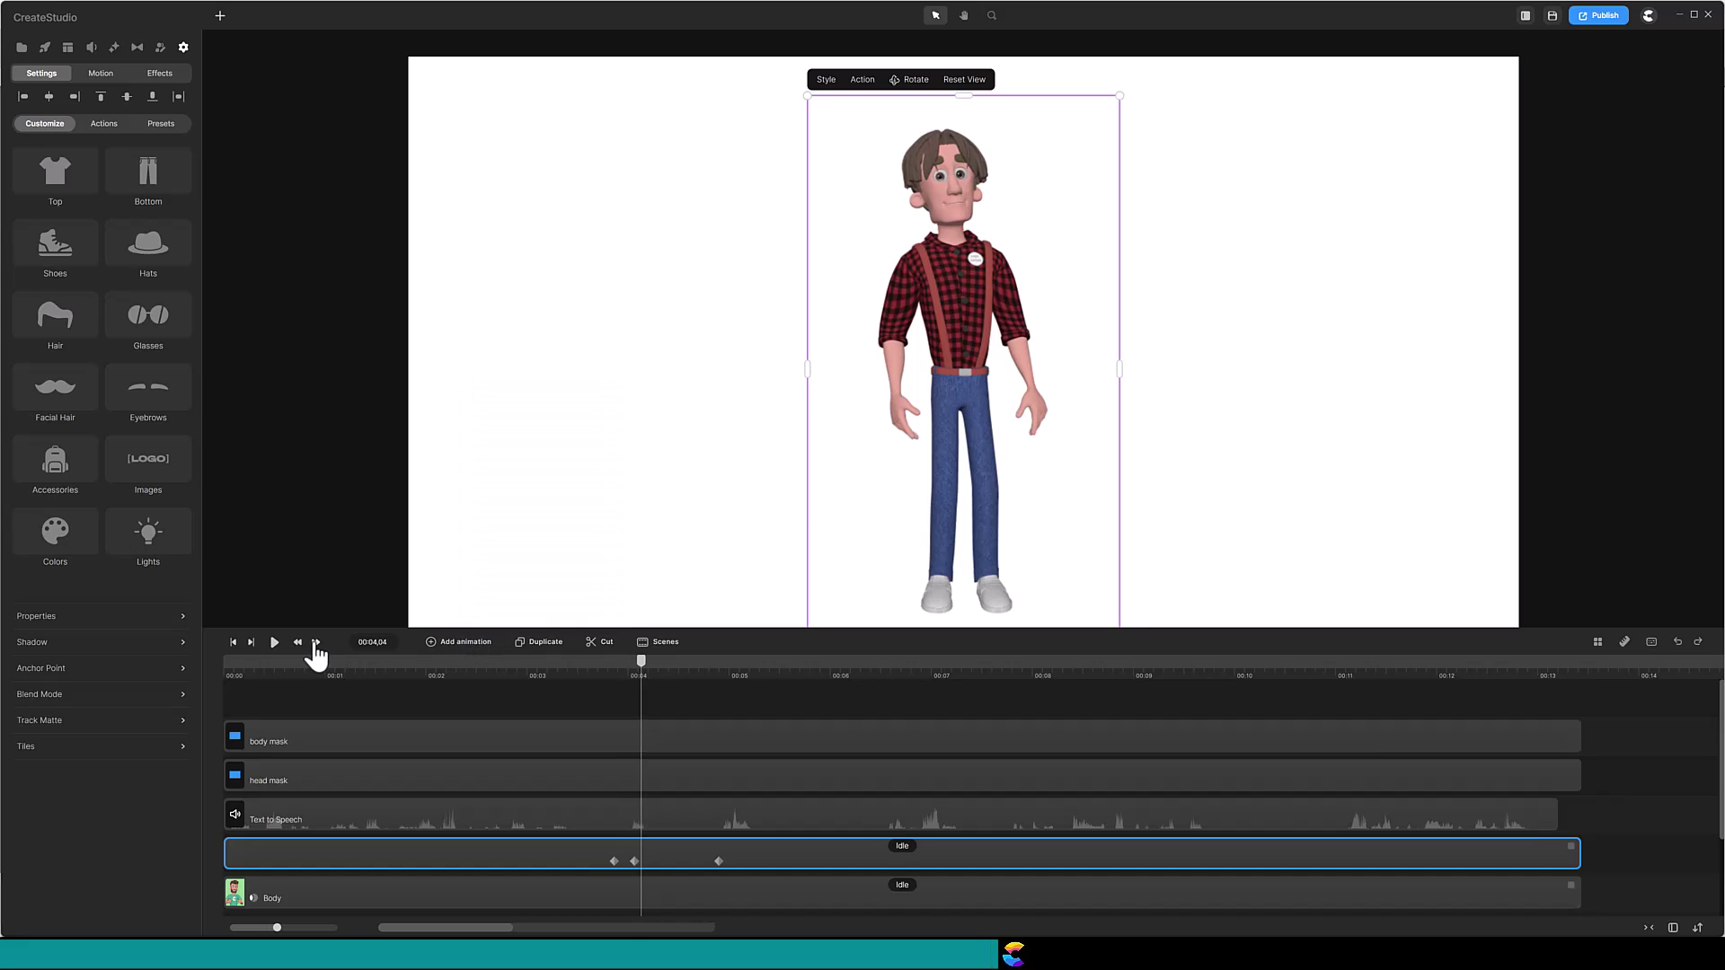
left_click(315, 643)
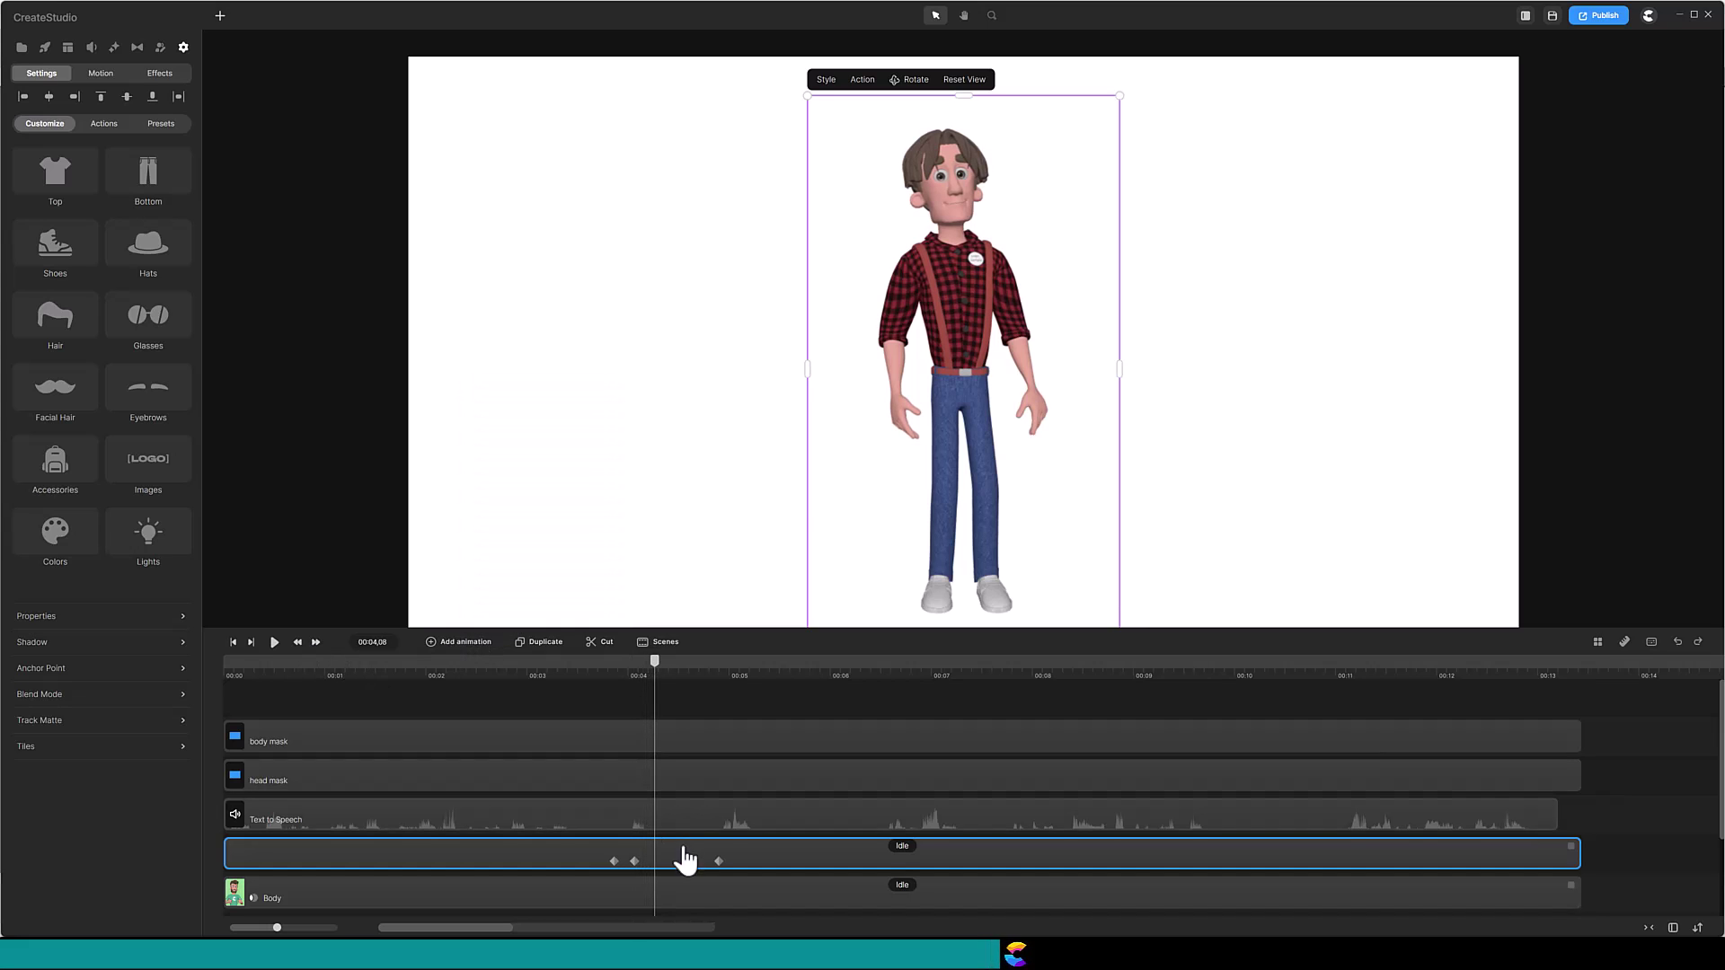
left_click(465, 643)
left_click(316, 643)
left_click(316, 643)
left_click(316, 643)
left_click_drag(739, 861, 672, 862)
left_click(467, 643)
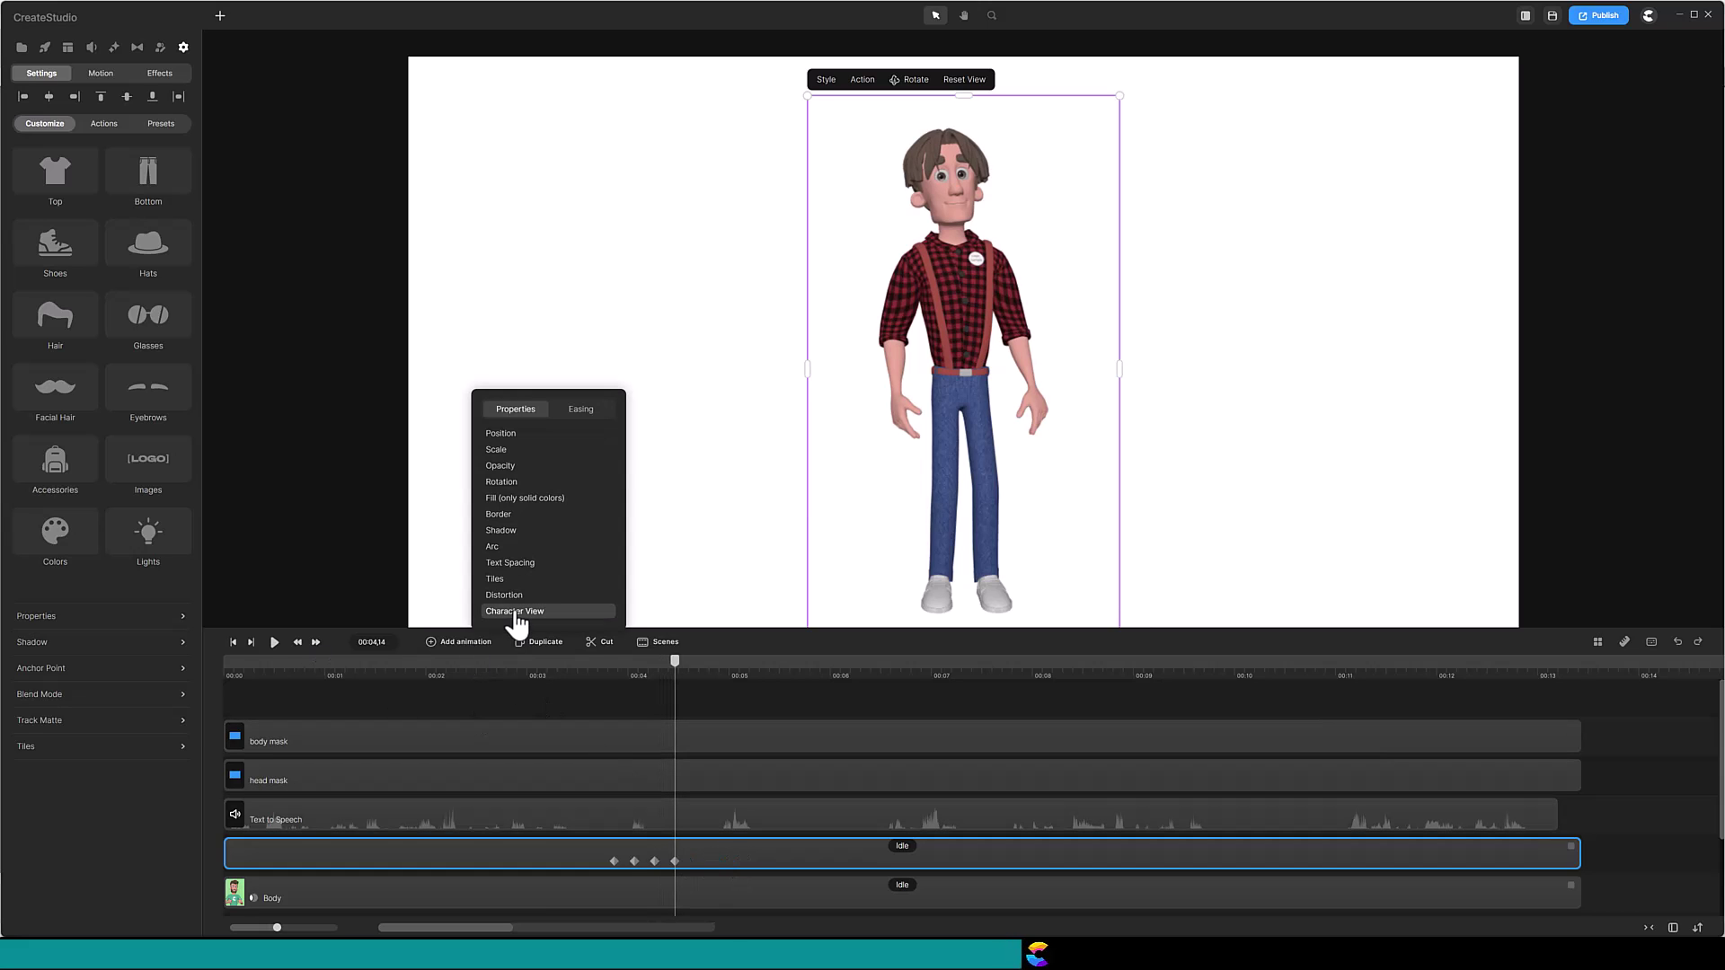
left_click(315, 643)
- Add further Character View keyframes from about 00:04,26 through 00:05,14
left_click(316, 643)
left_click(316, 643)
left_click_drag(759, 861, 713, 851)
left_click(483, 643)
left_click(315, 643)
left_click(315, 643)
left_click(315, 643)
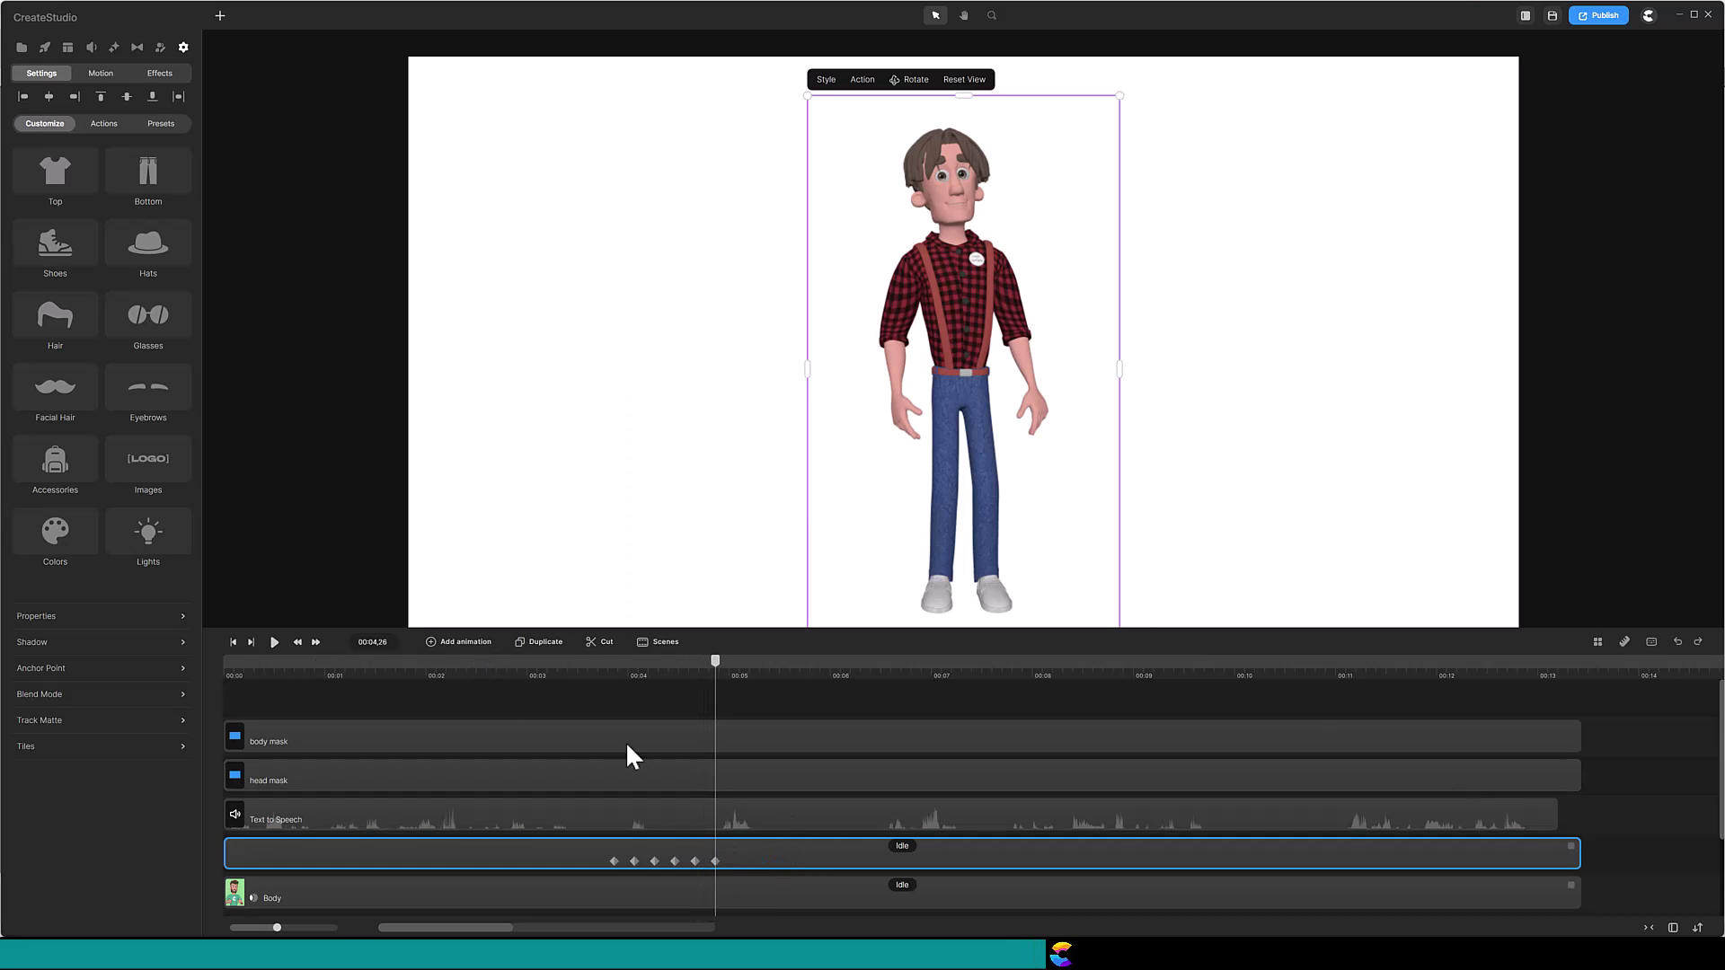
left_click(467, 643)
left_click(315, 643)
left_click(315, 644)
left_click(315, 643)
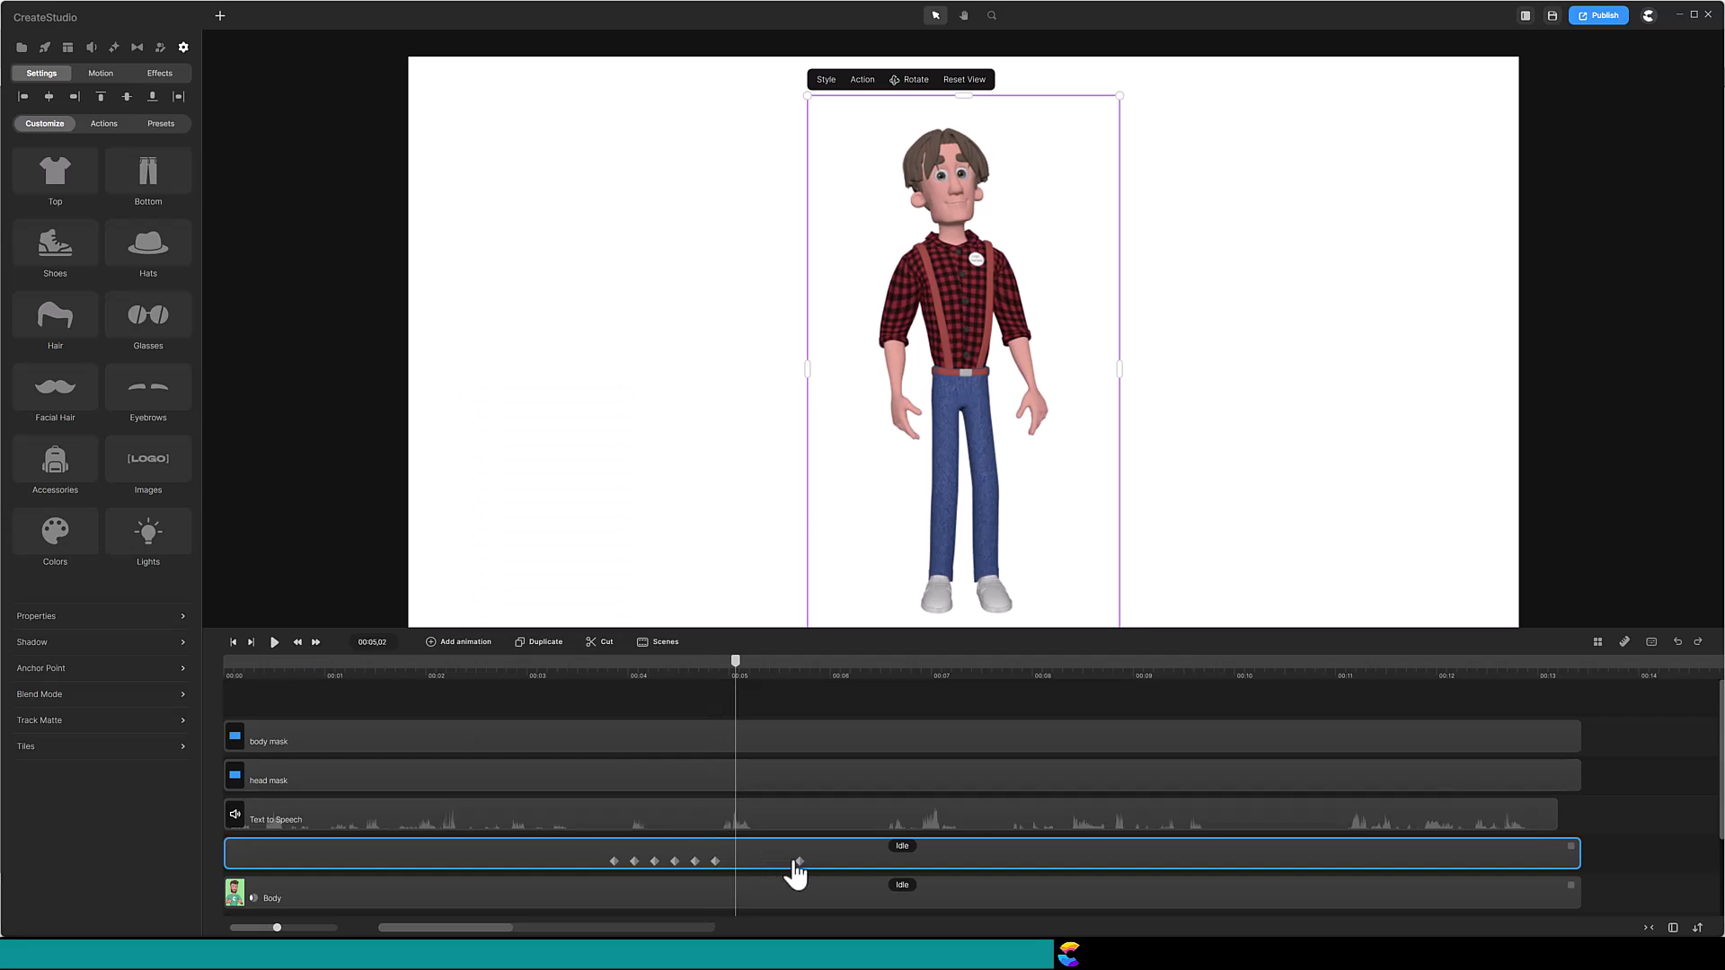
left_click_drag(800, 862, 748, 862)
left_click(467, 643)
left_click(315, 643)
left_click(315, 643)
left_click(316, 644)
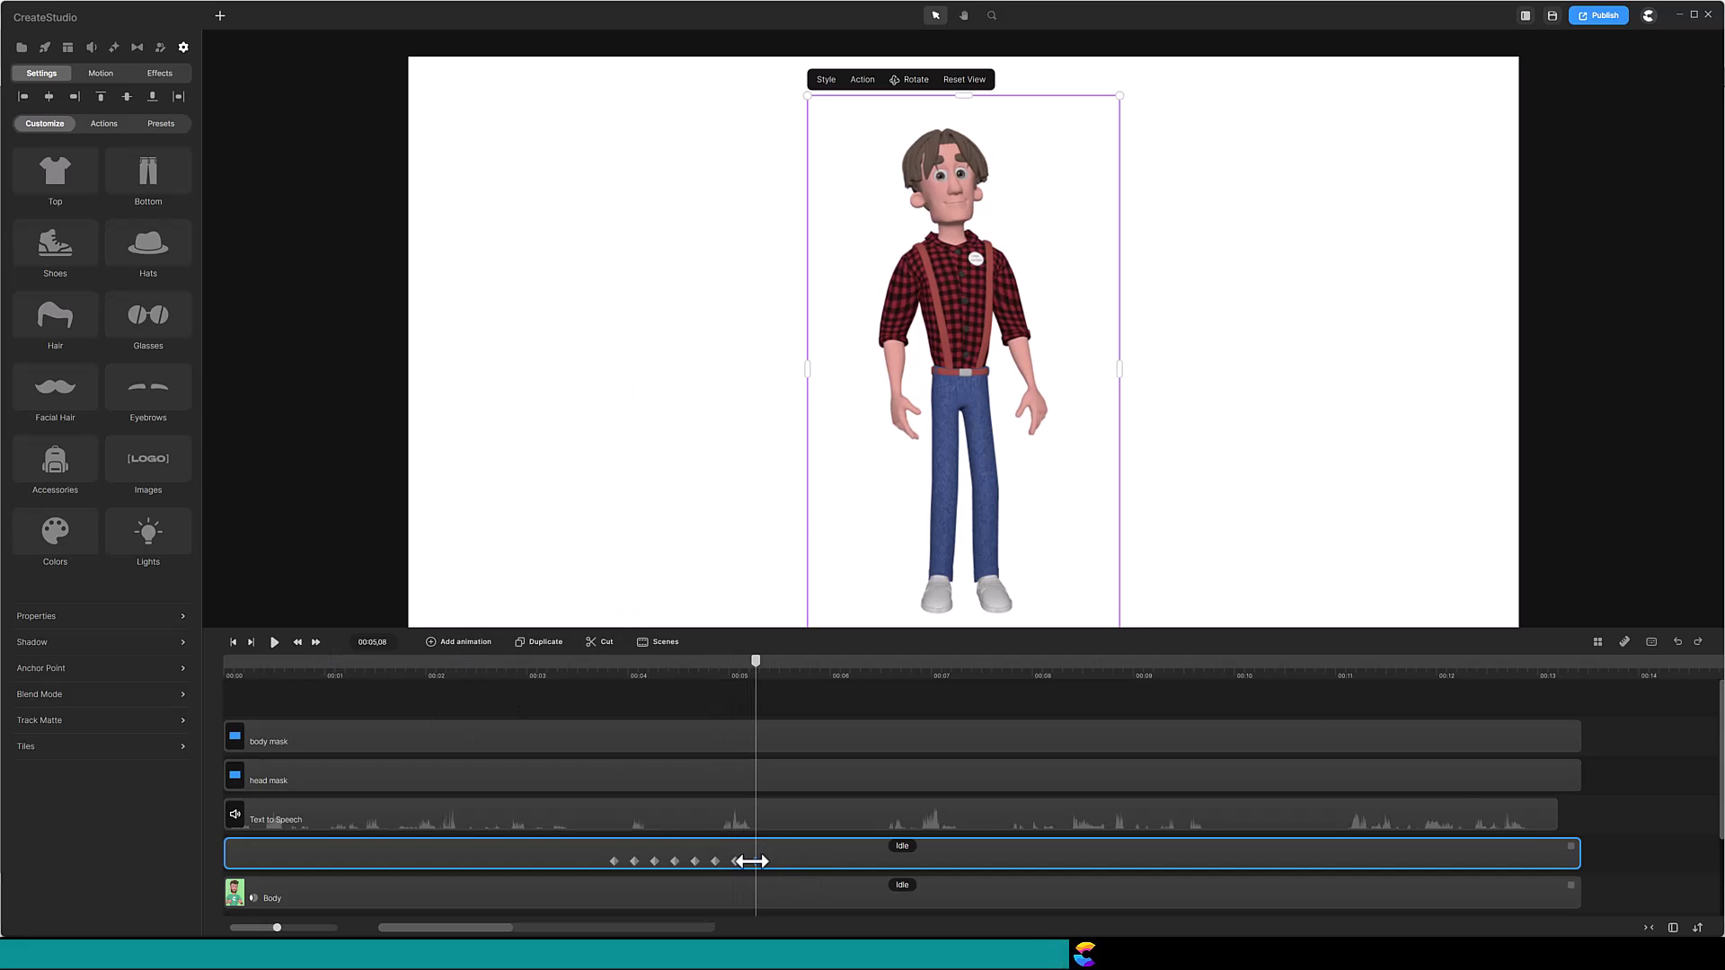
left_click(467, 643)
left_click(316, 644)
left_click(315, 643)
left_click(315, 643)
left_click_drag(840, 862, 776, 865)
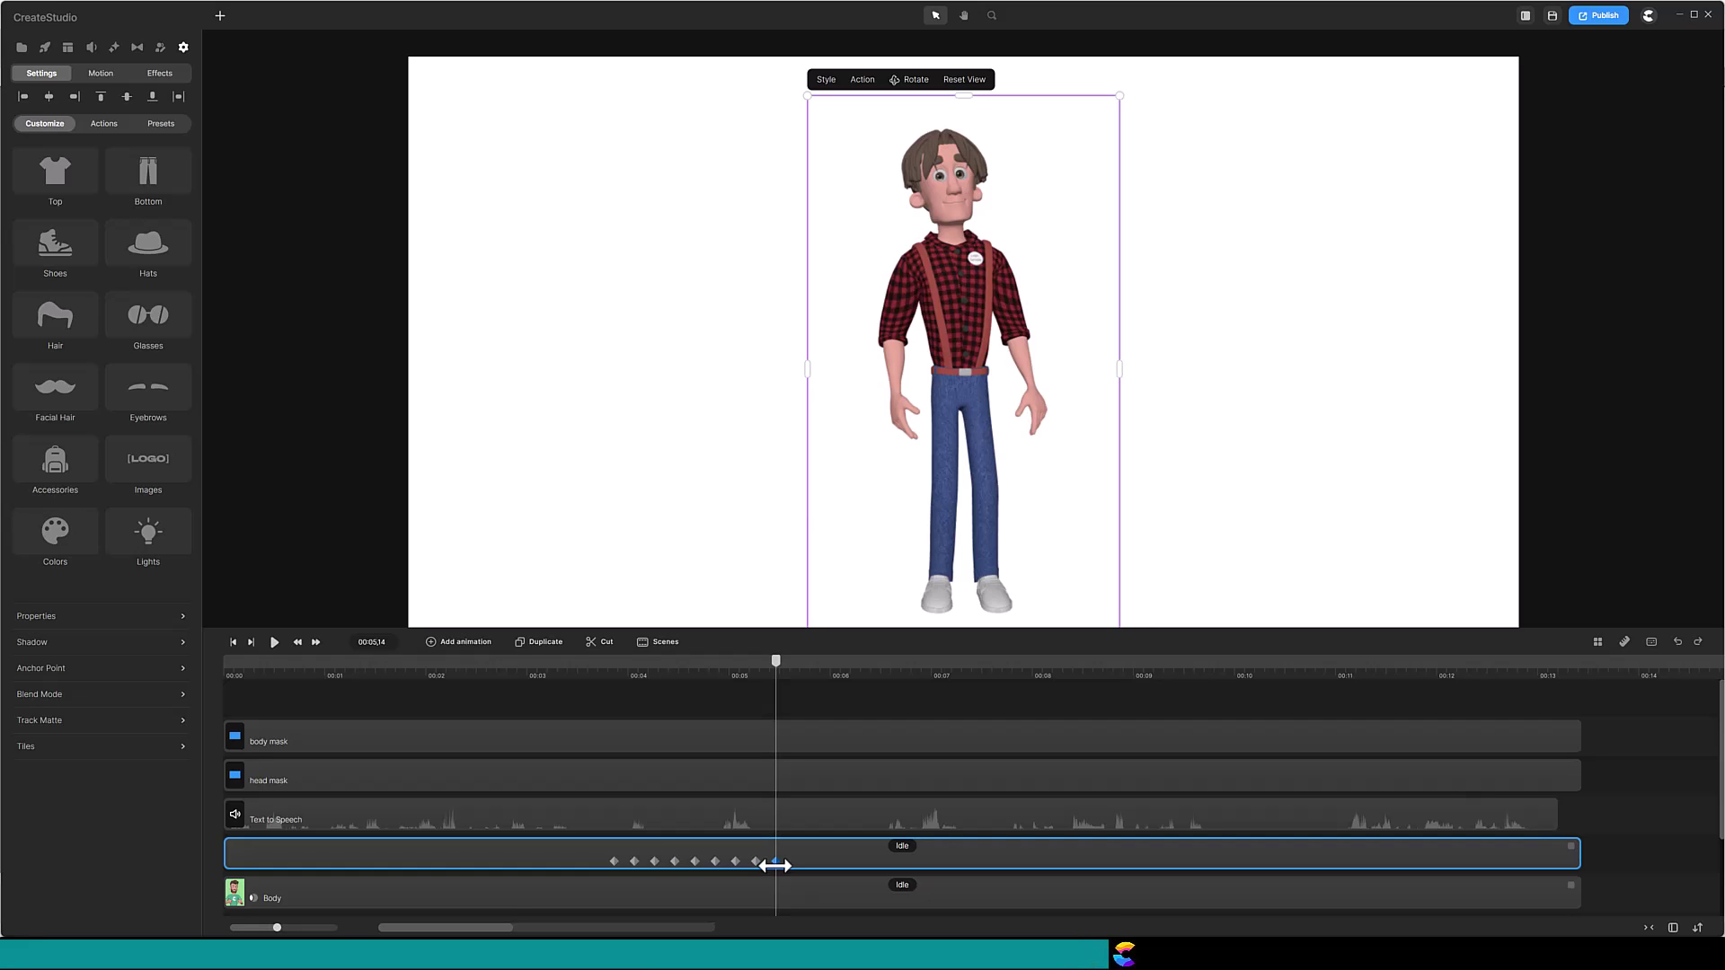
- Pose the head at the nod keyframes from 00:04,02 to 00:04,14 by rotating the character view
left_click(634, 861)
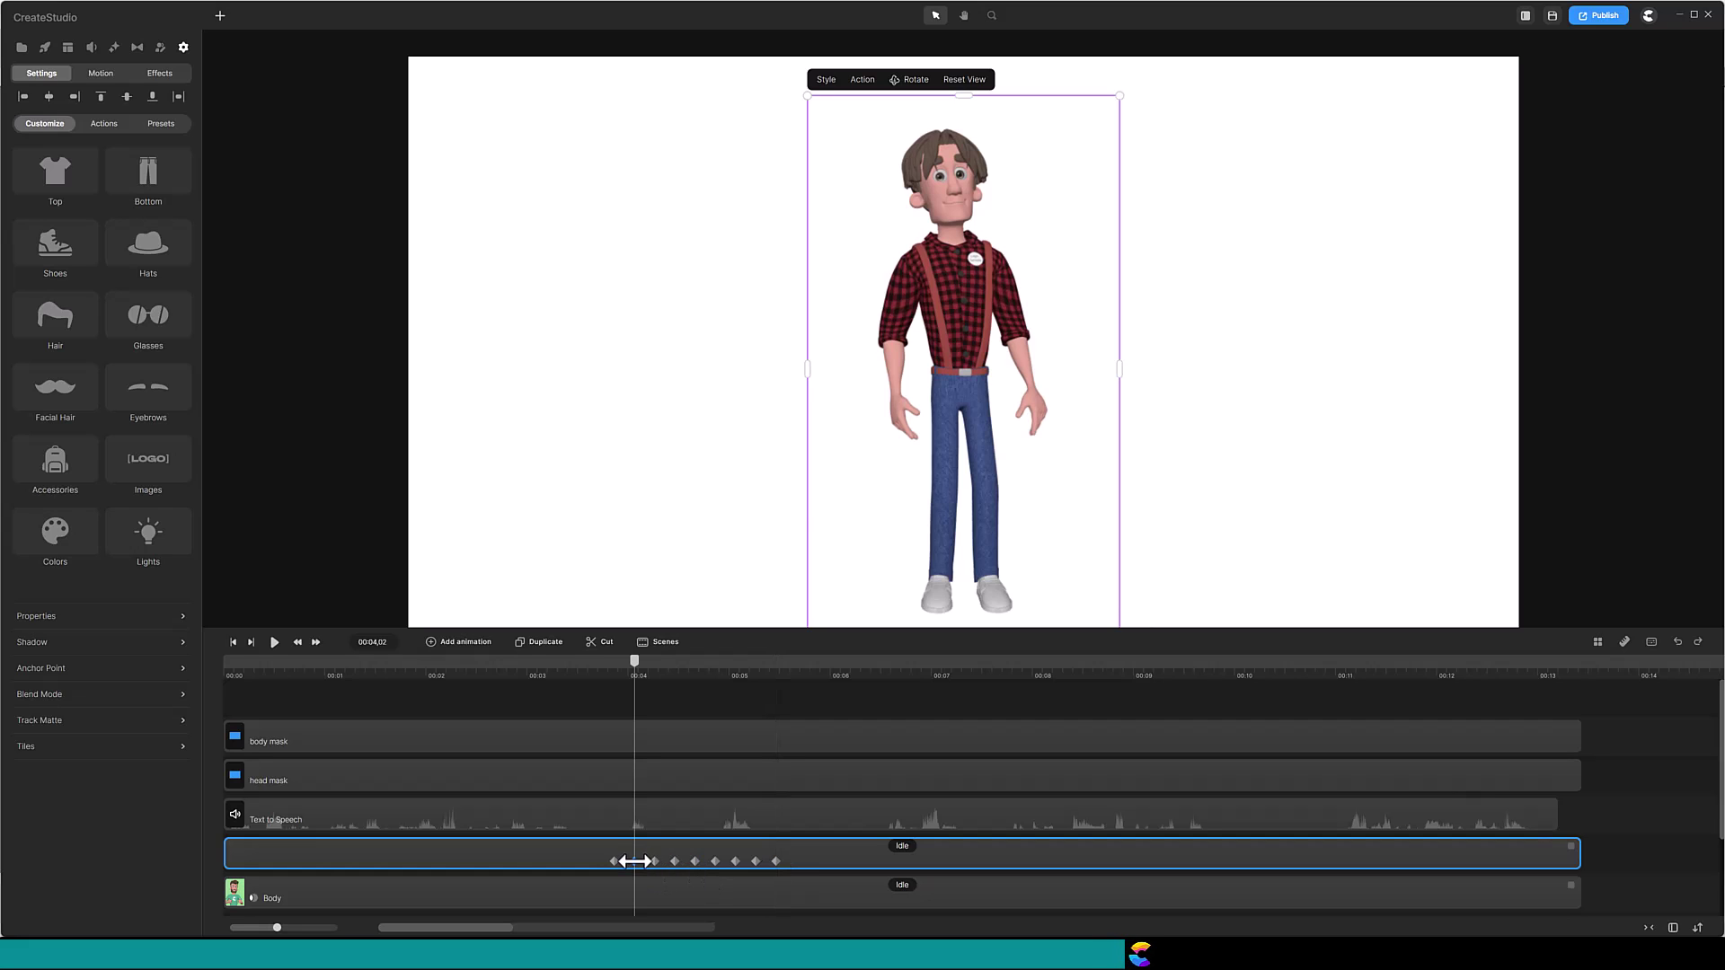
left_click(917, 82)
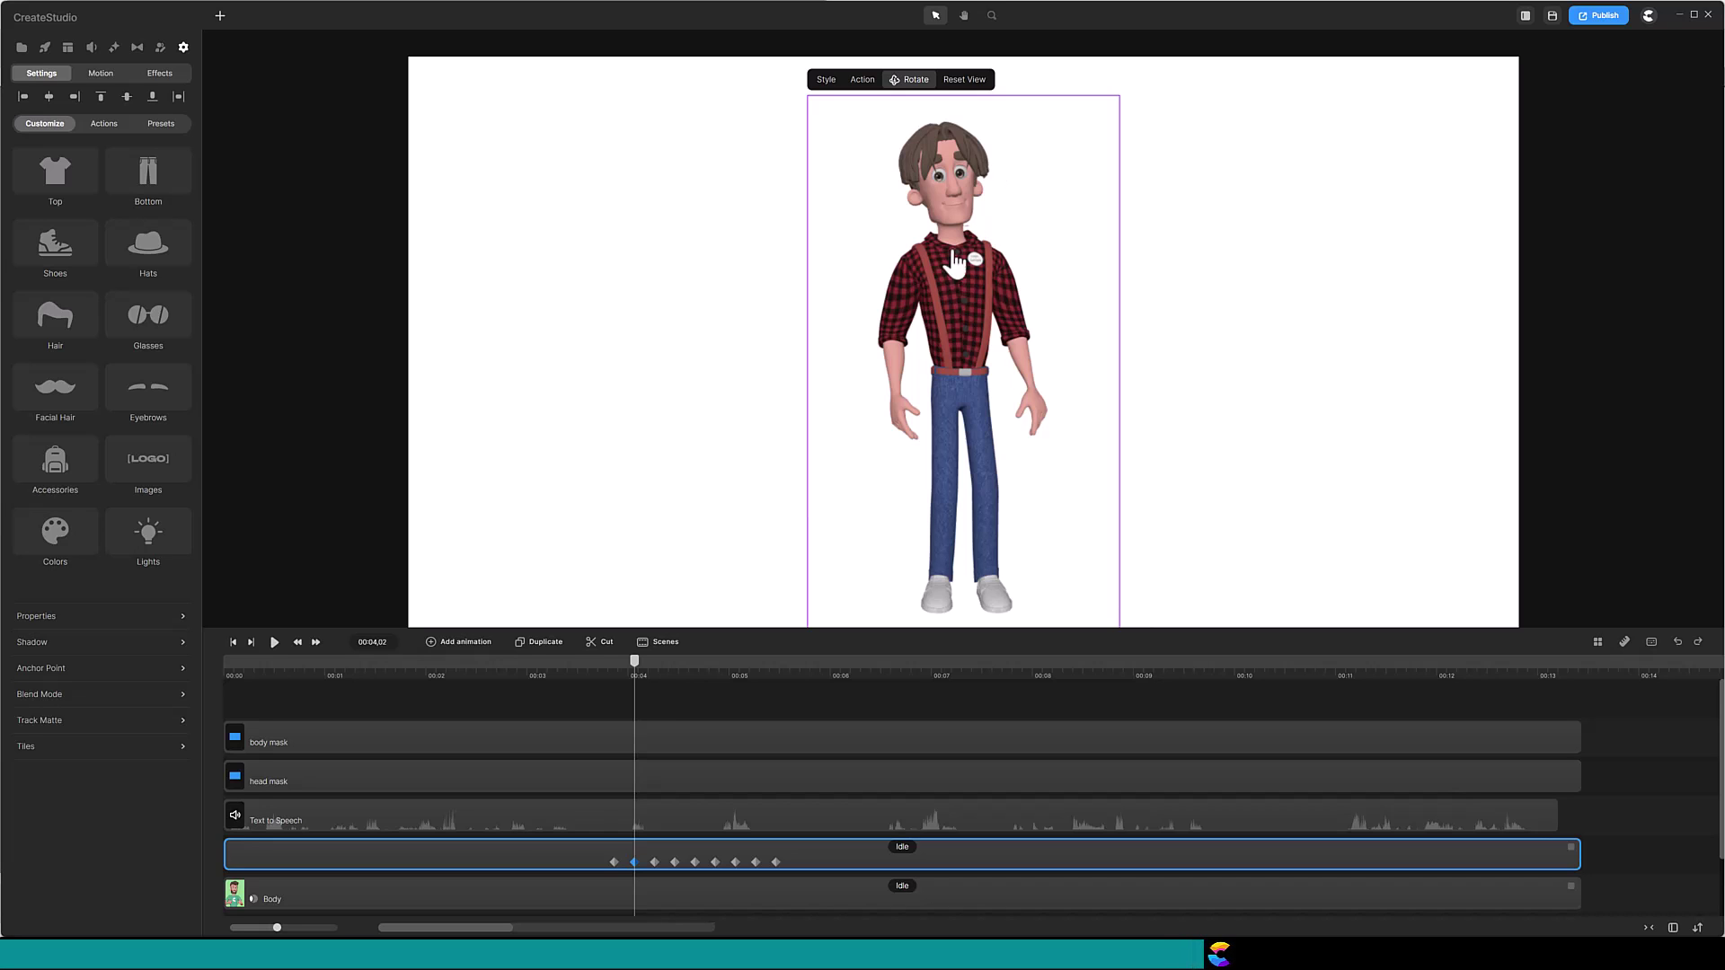
left_click(654, 861)
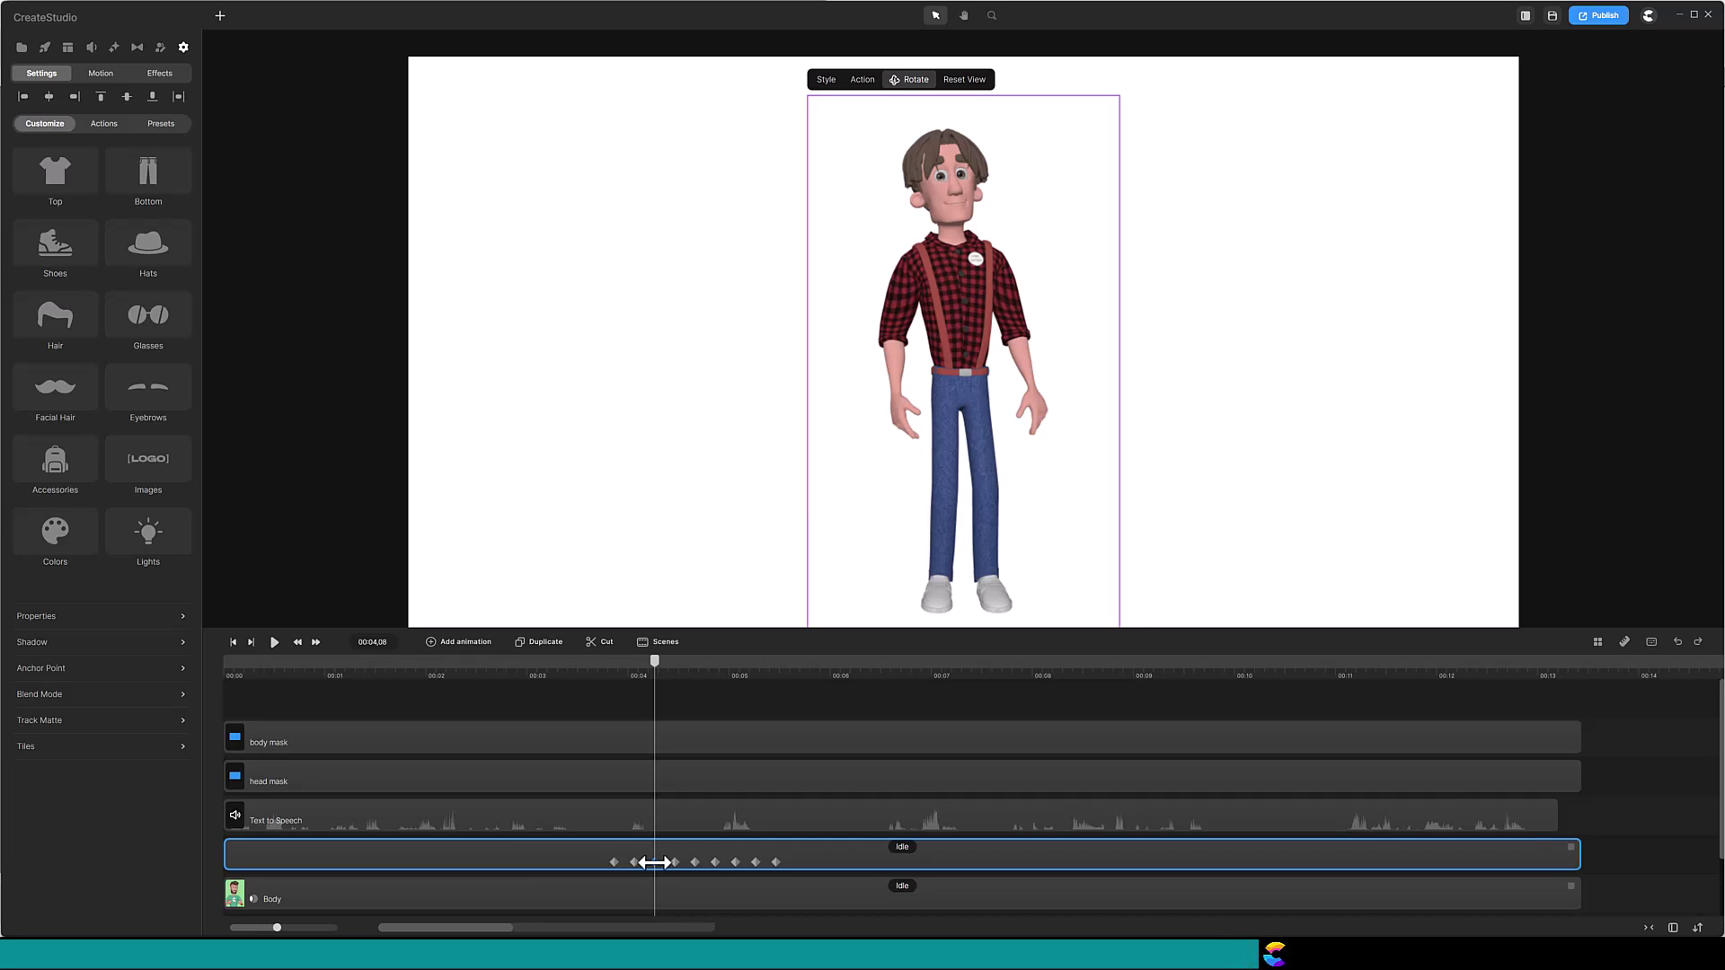
left_click(654, 862)
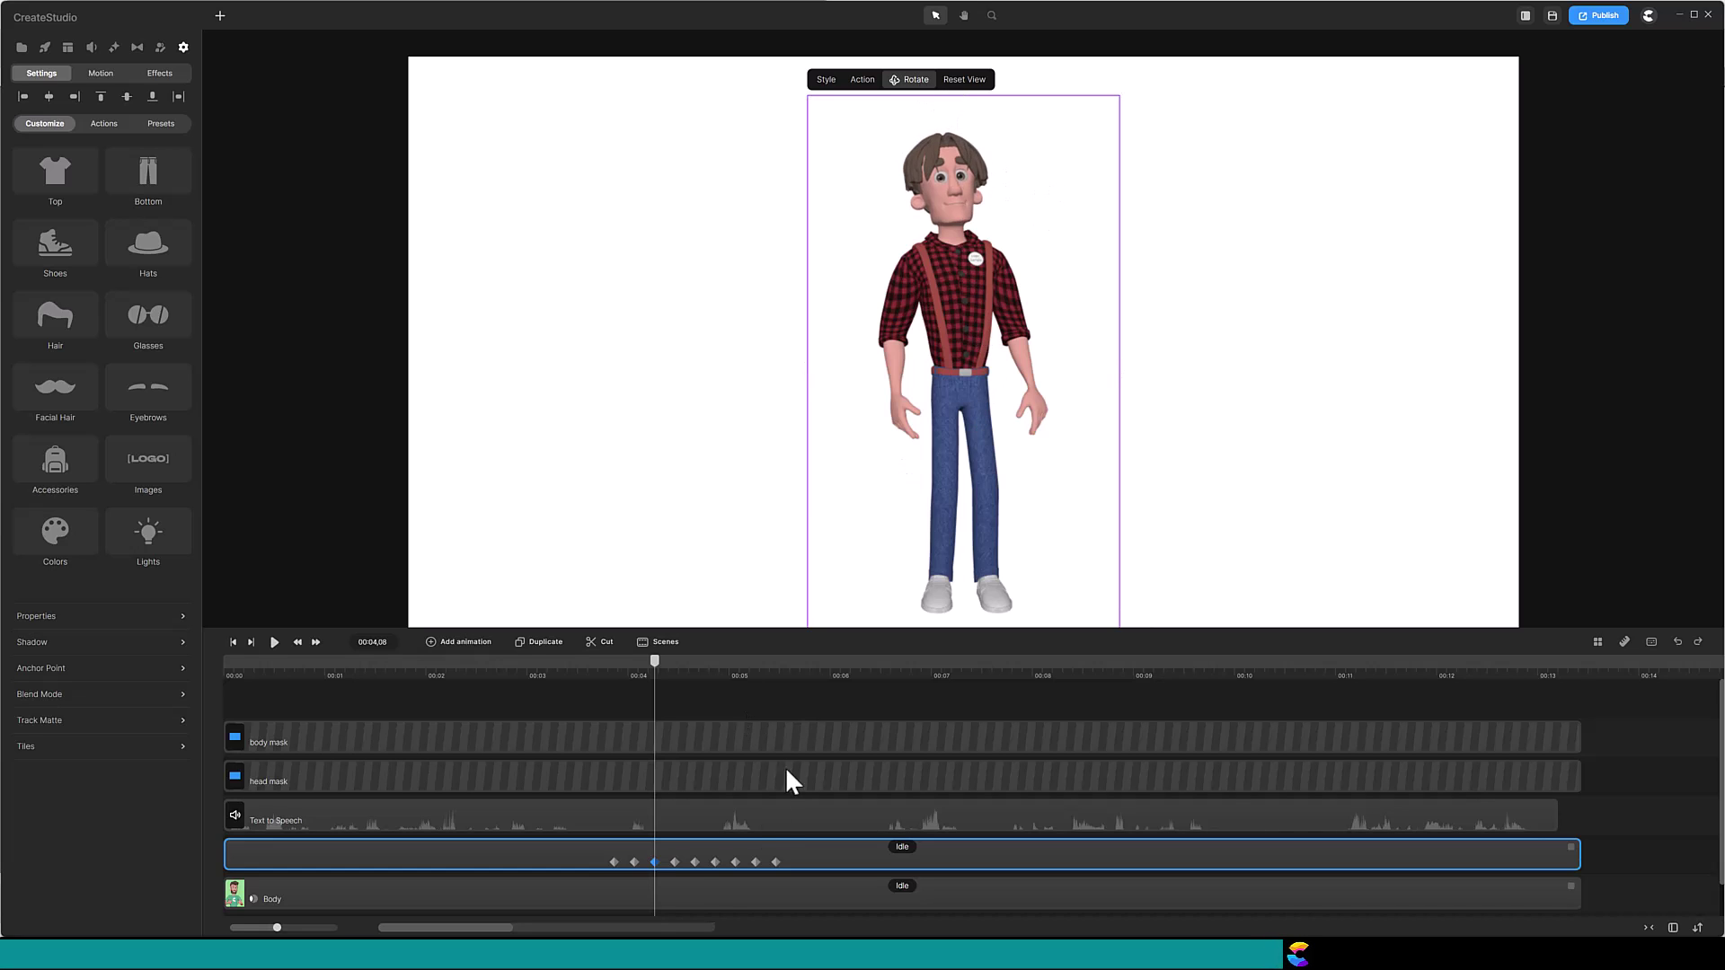
left_click(675, 863)
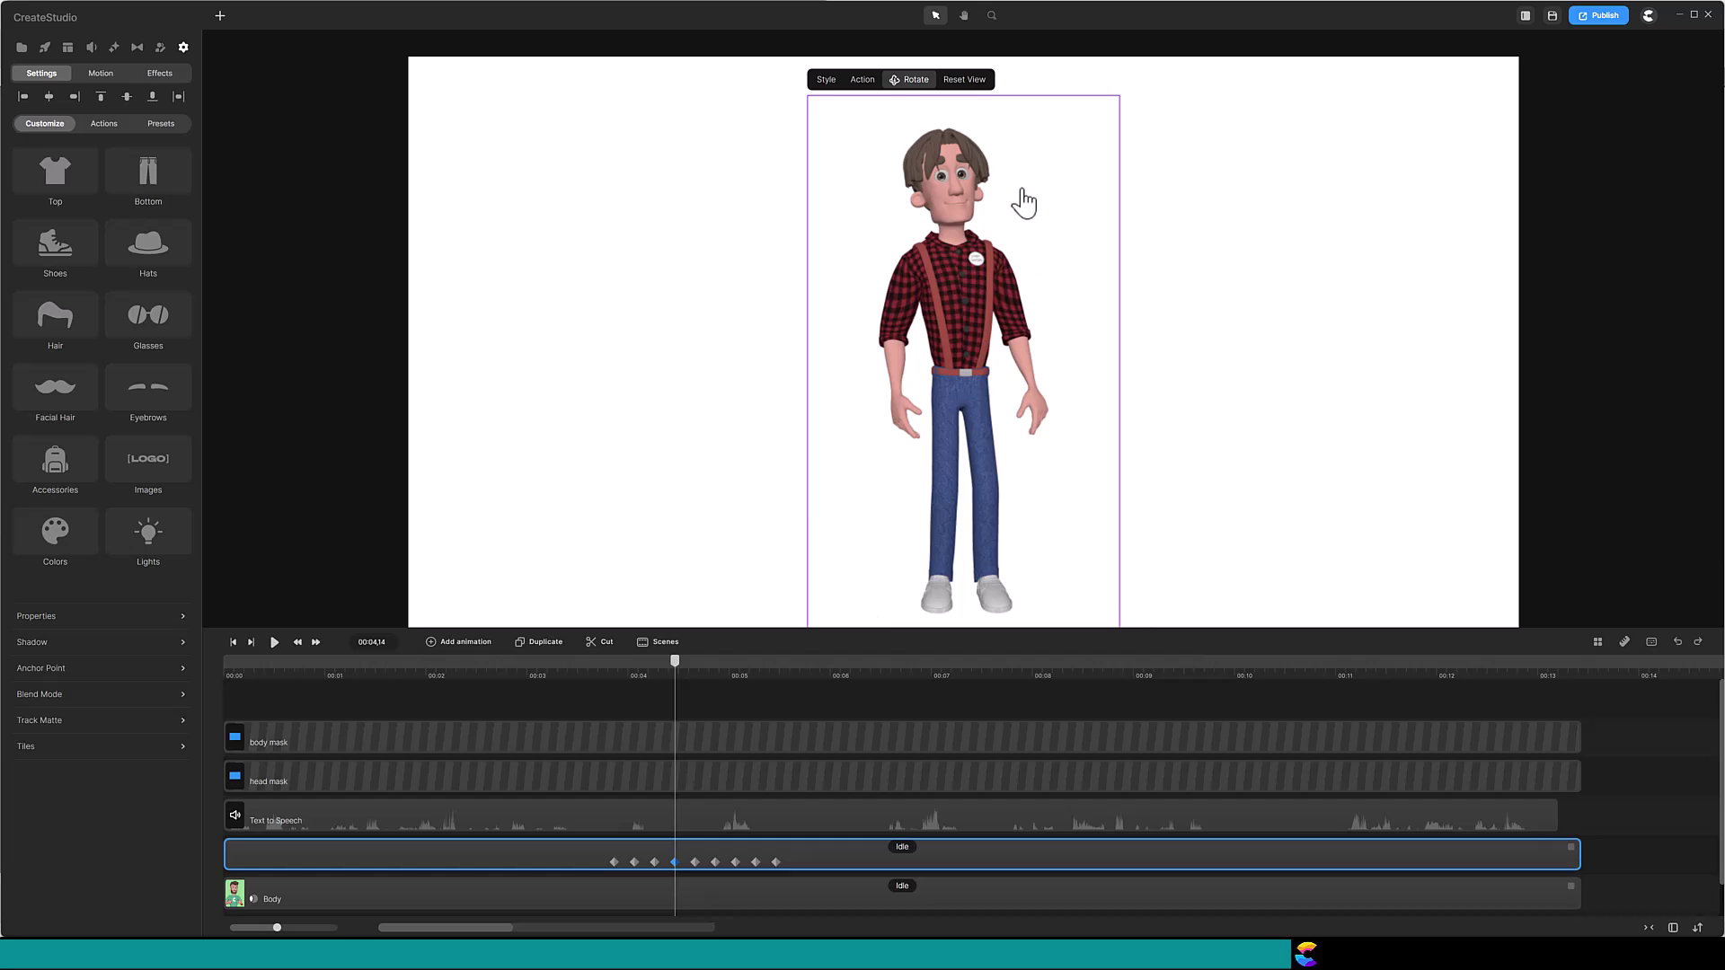
- Check the remaining nod keyframe poses and shift the last keyframe to about 00:05,17
left_click(695, 862)
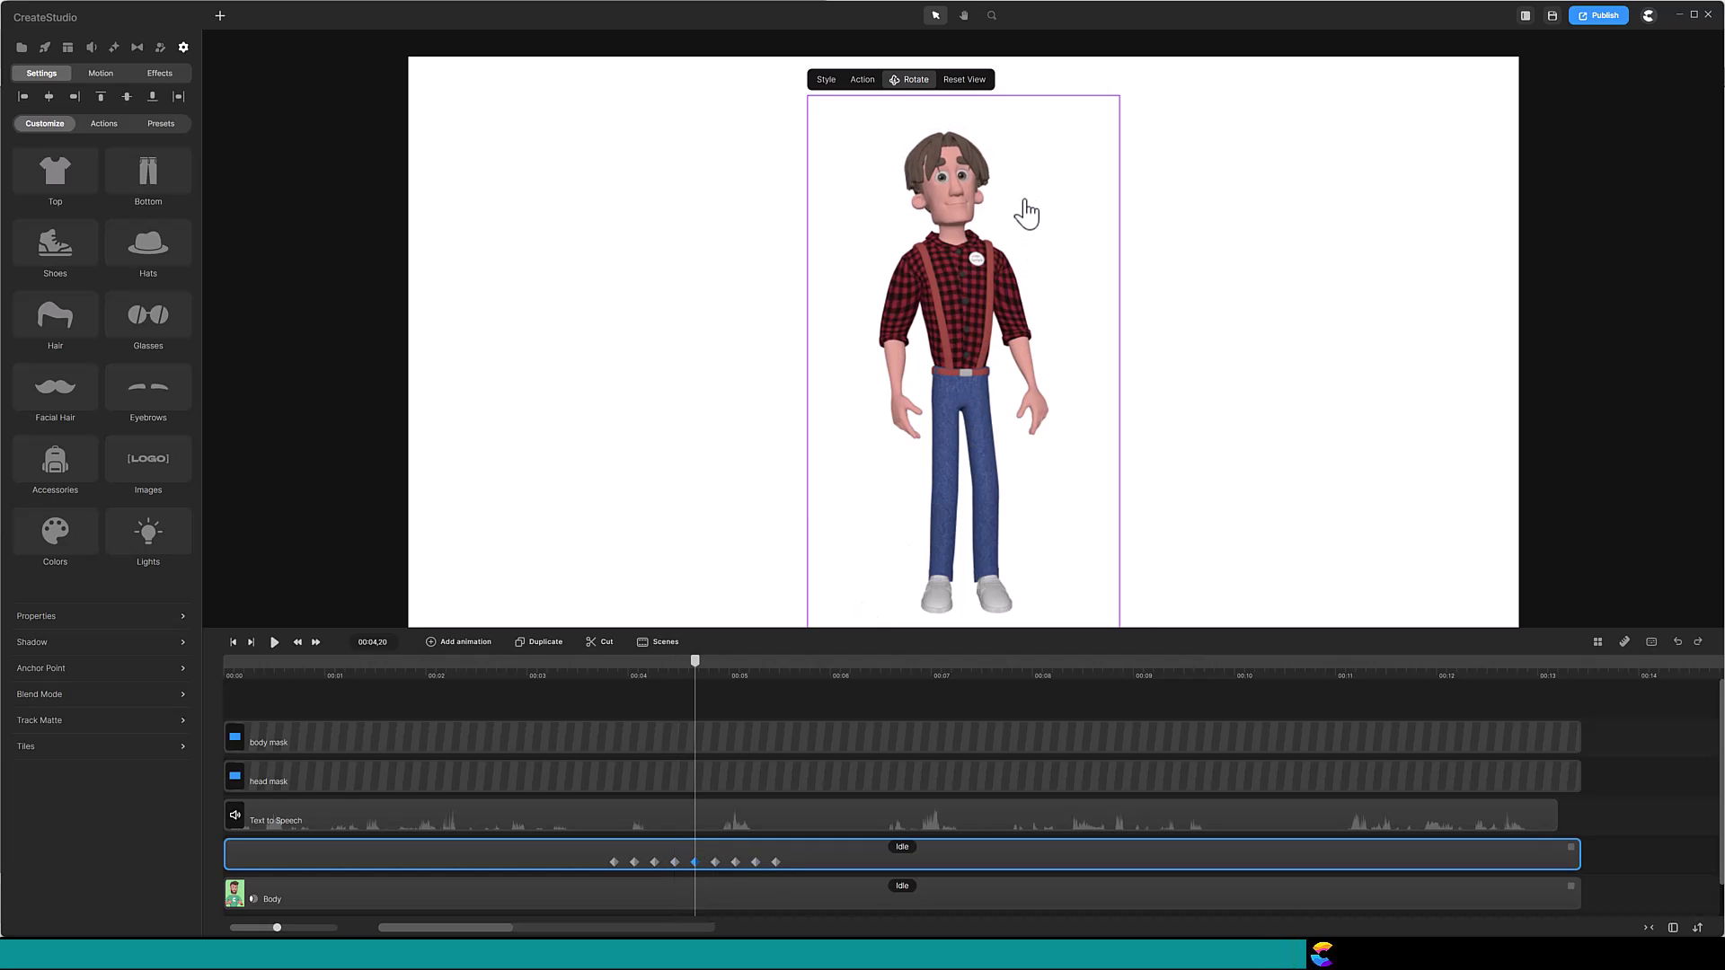
left_click(715, 862)
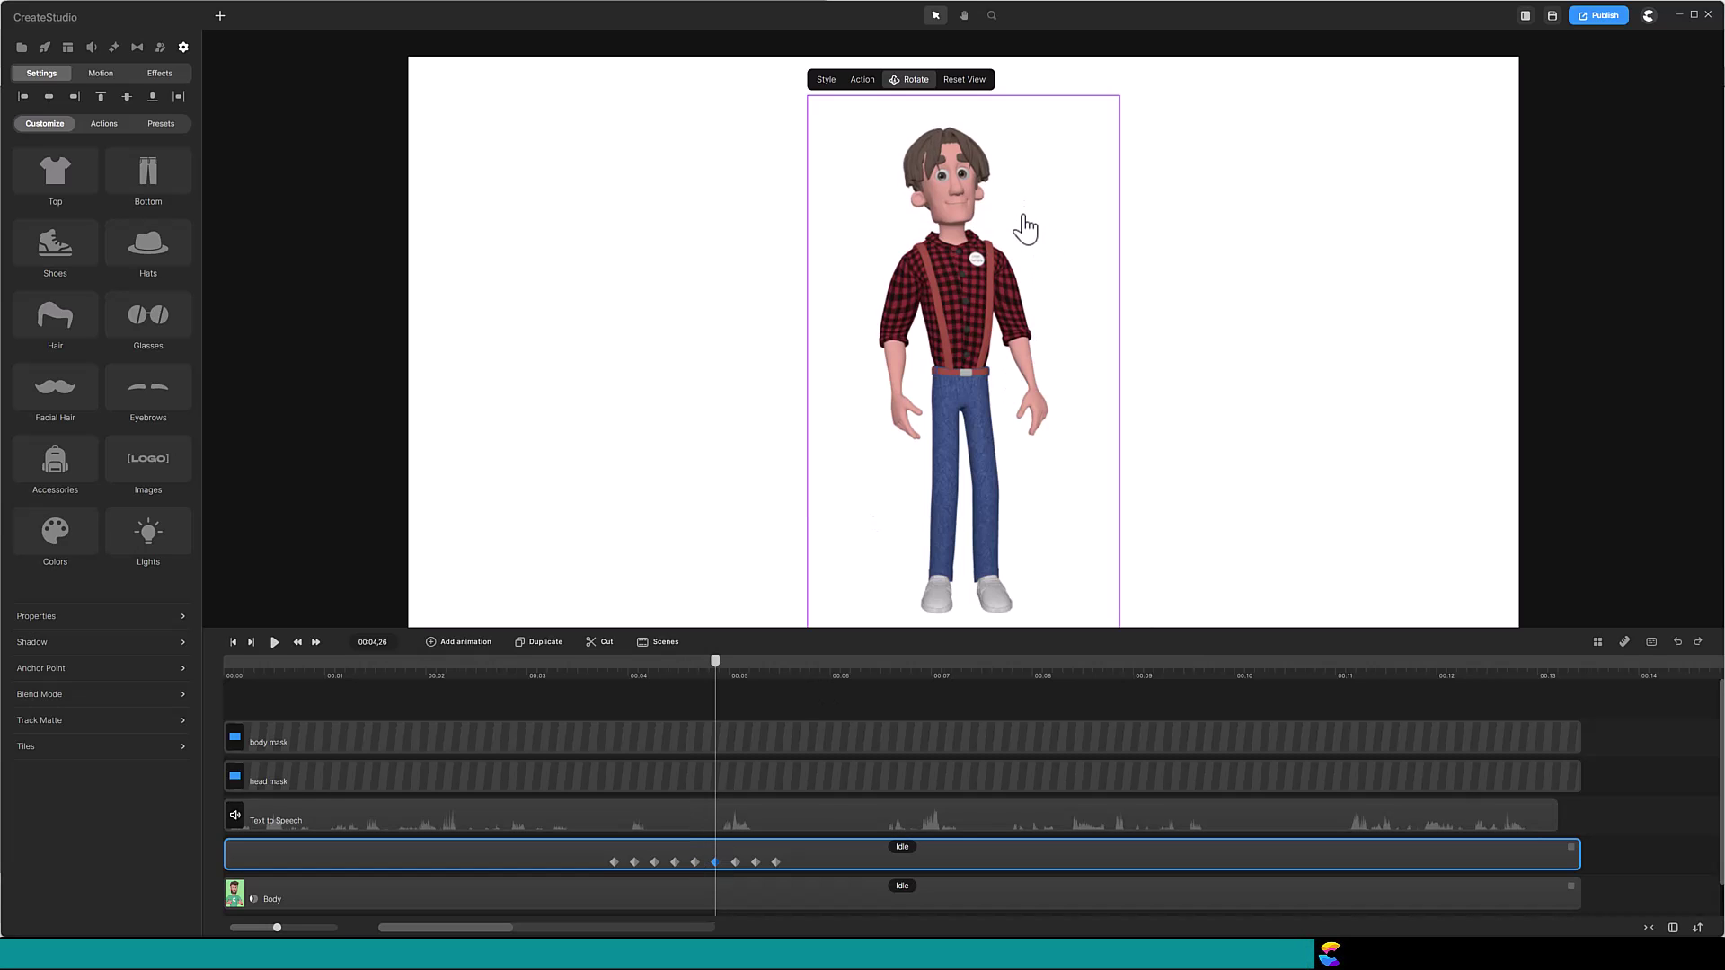
left_click(735, 862)
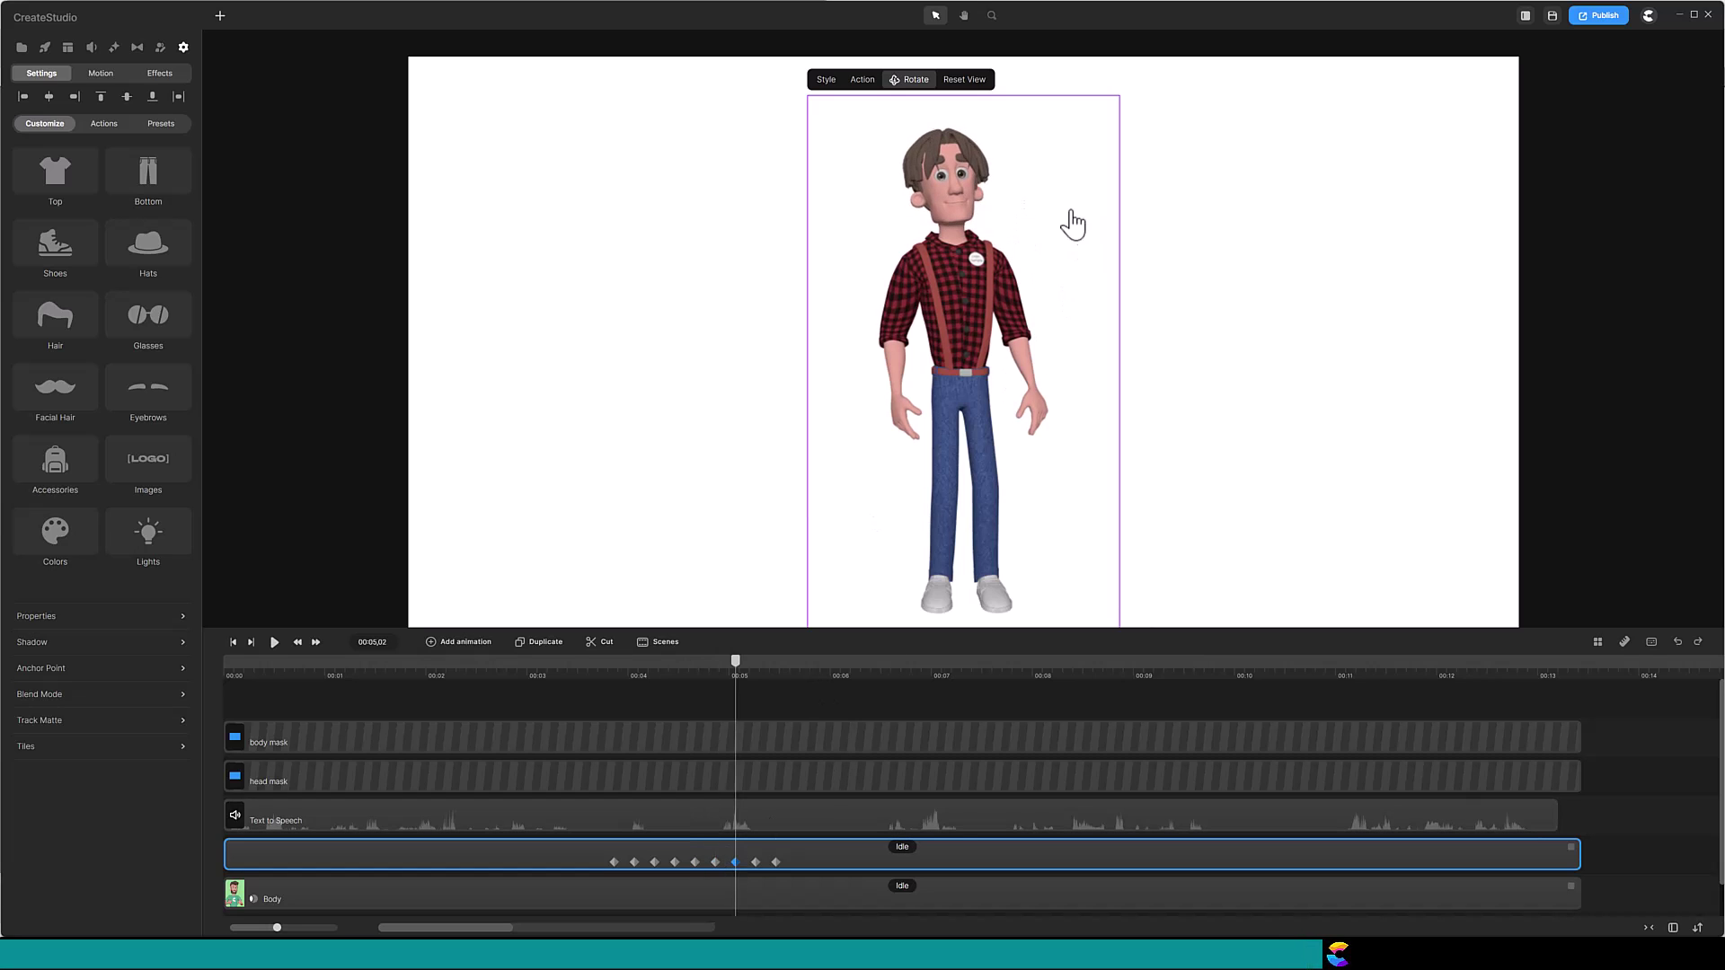
left_click(756, 862)
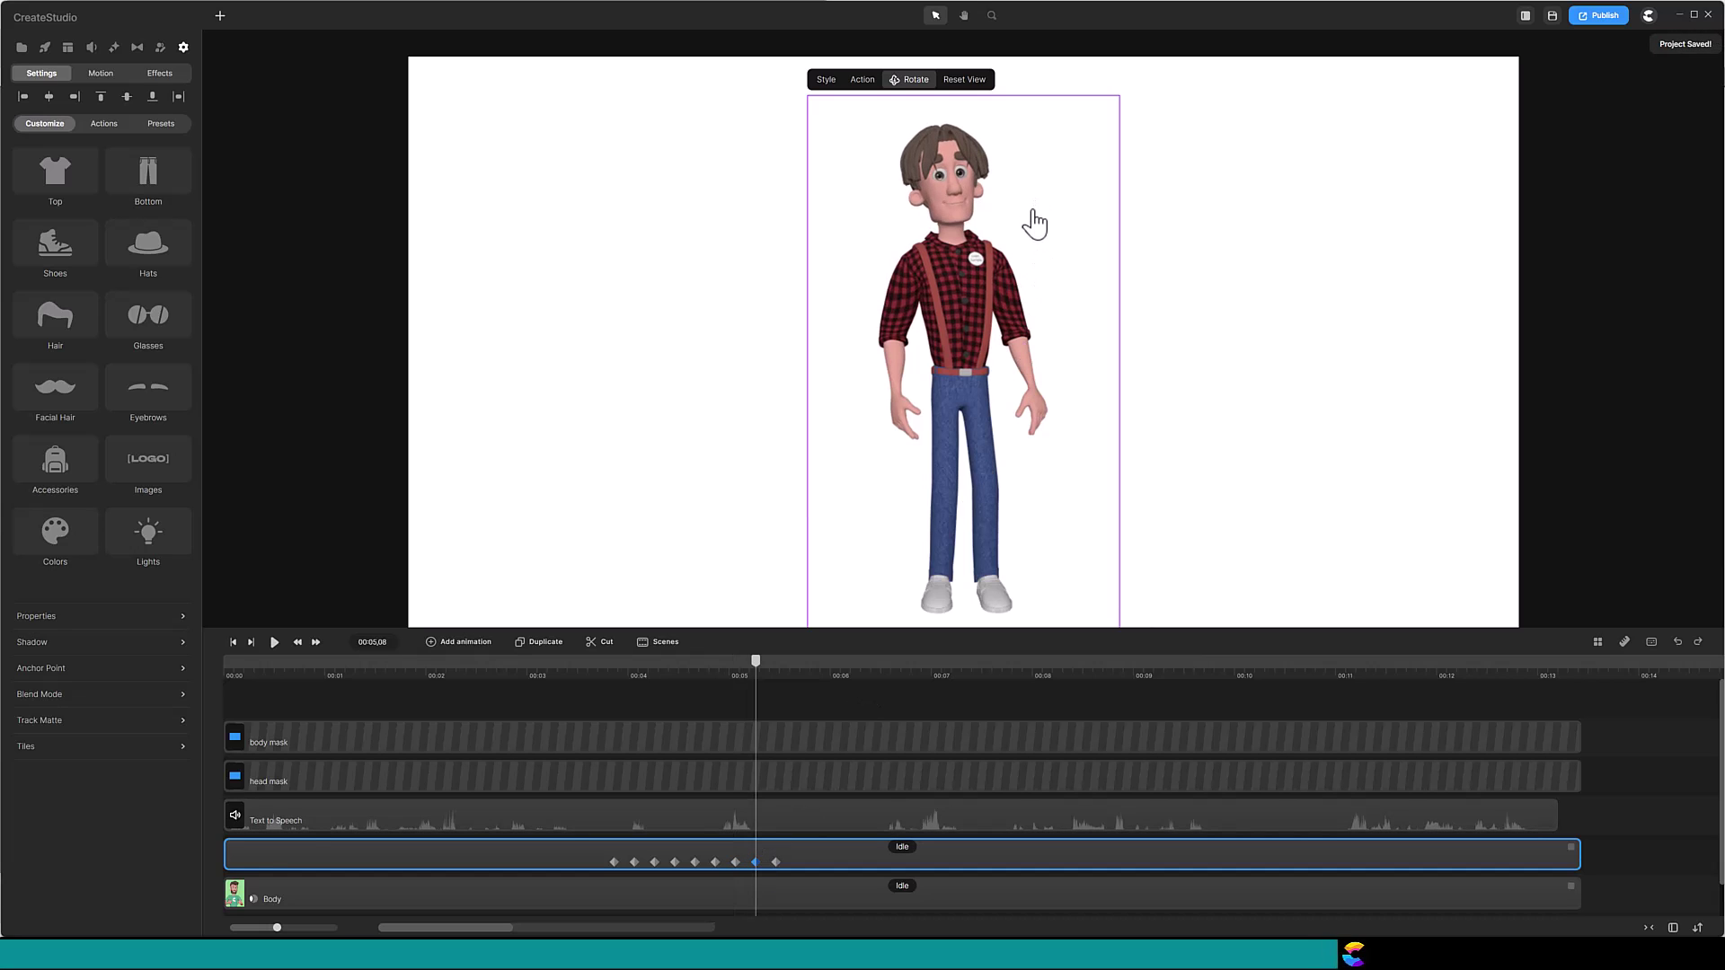
left_click(775, 862)
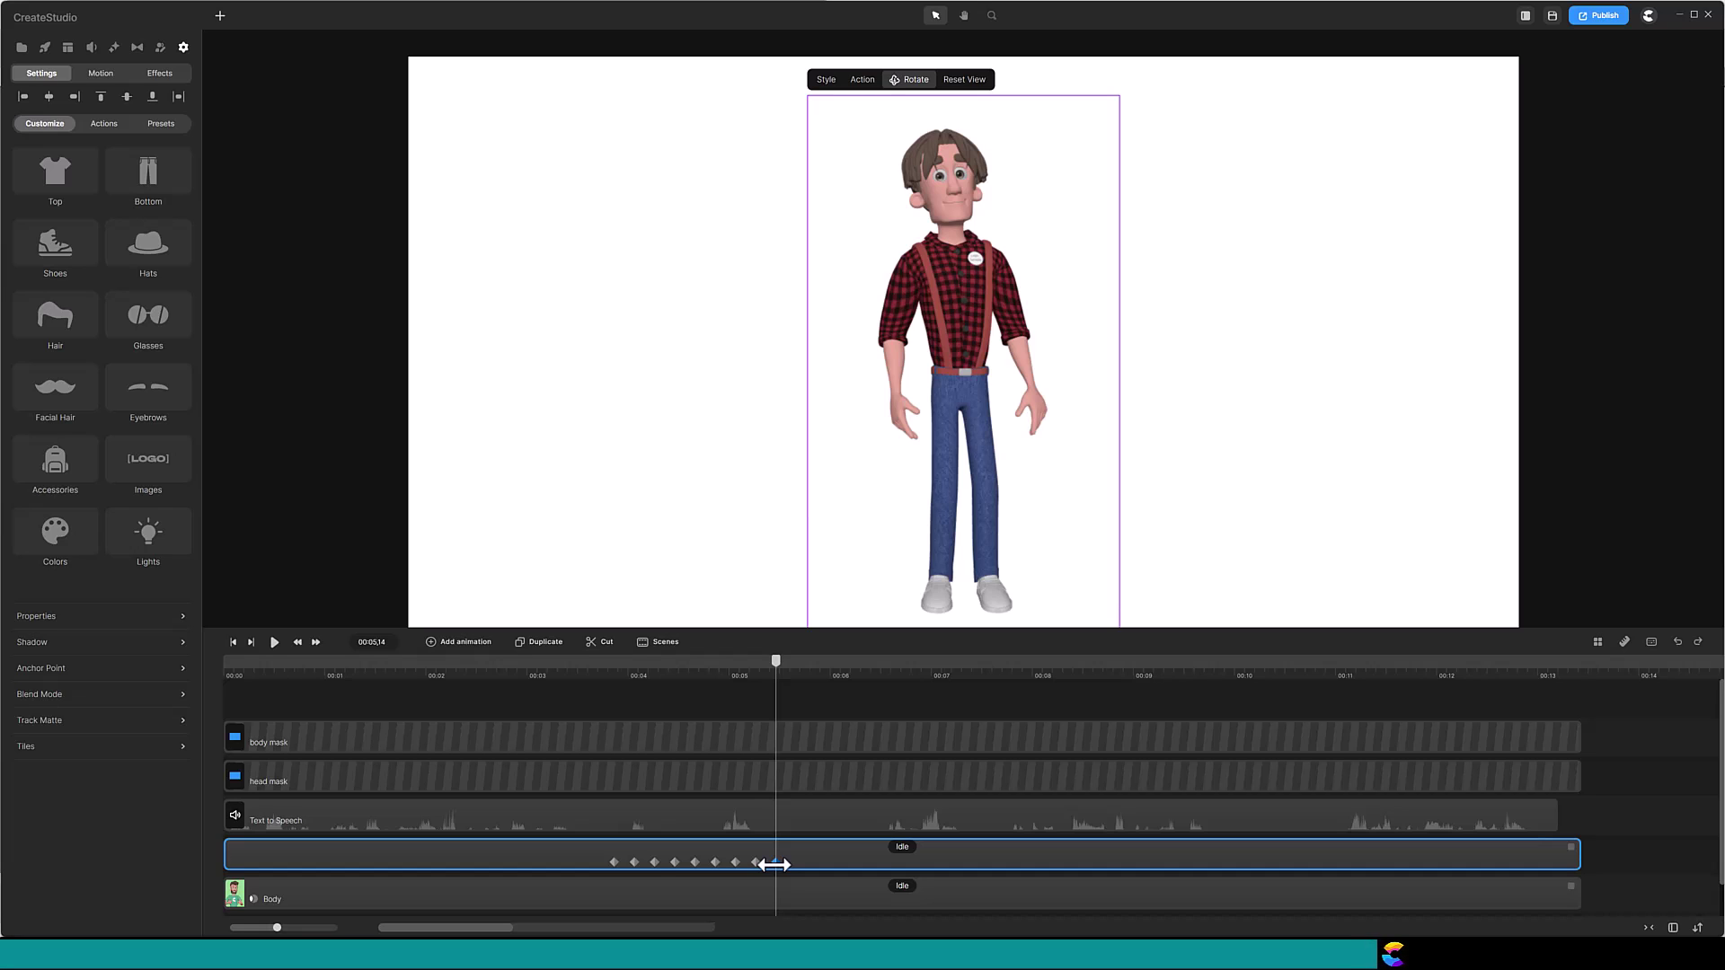
left_click_drag(774, 864, 786, 863)
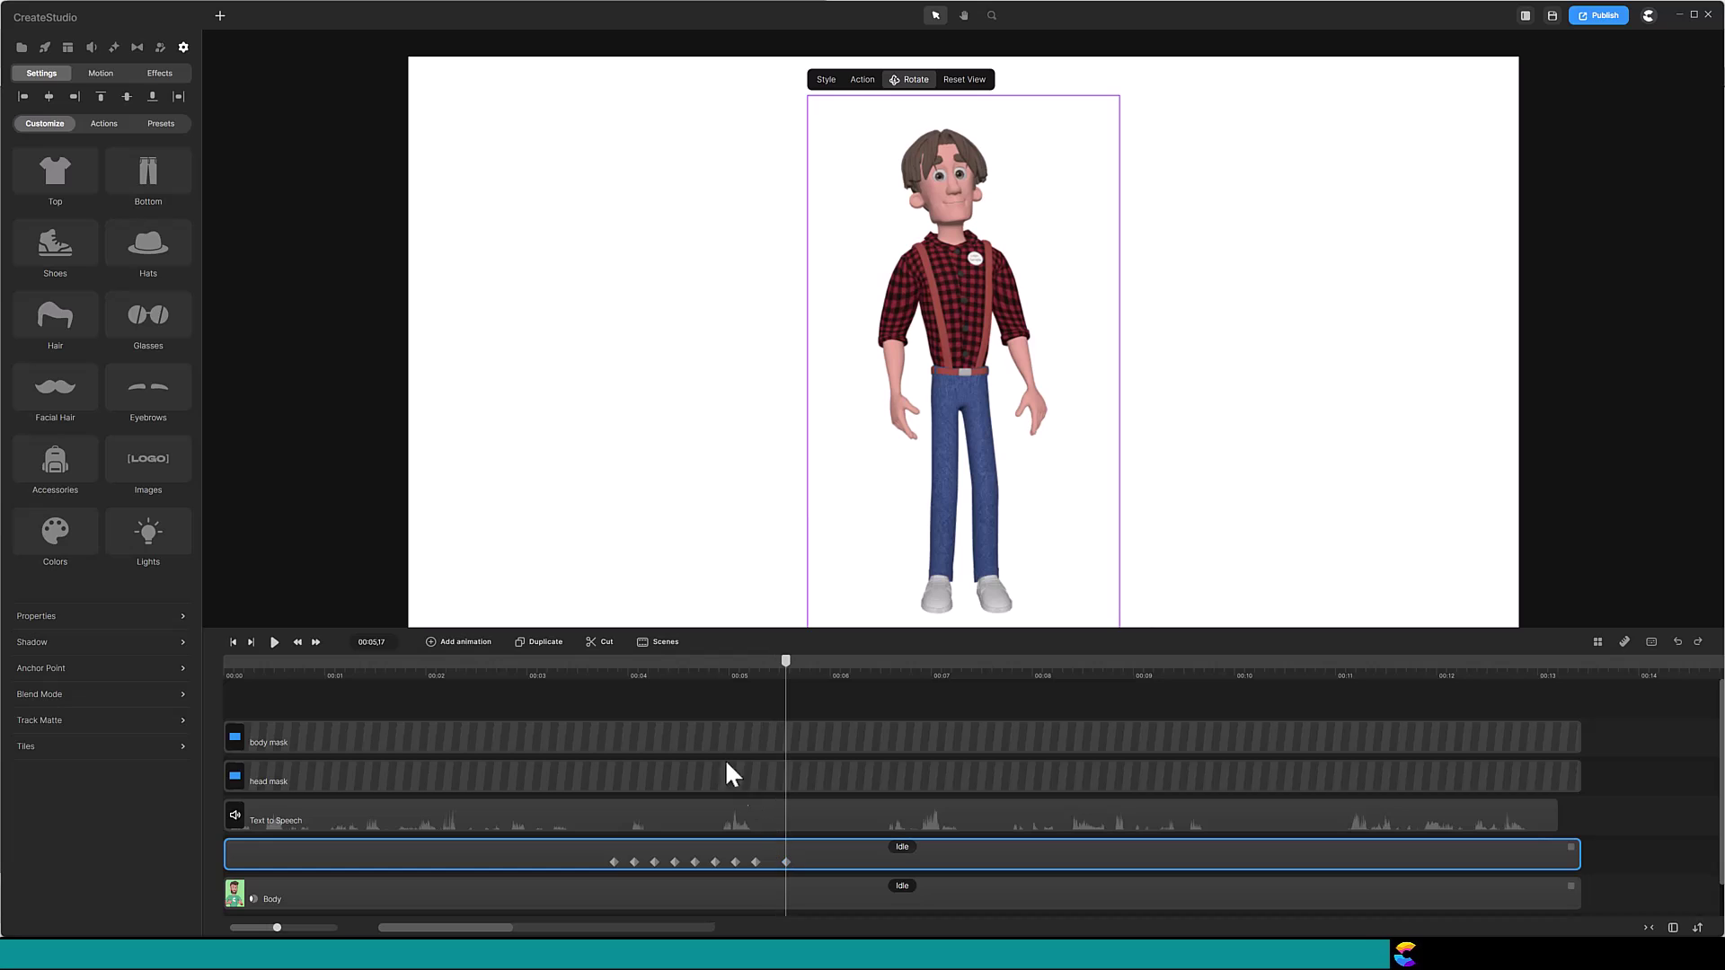
left_click(603, 671)
left_click(597, 696)
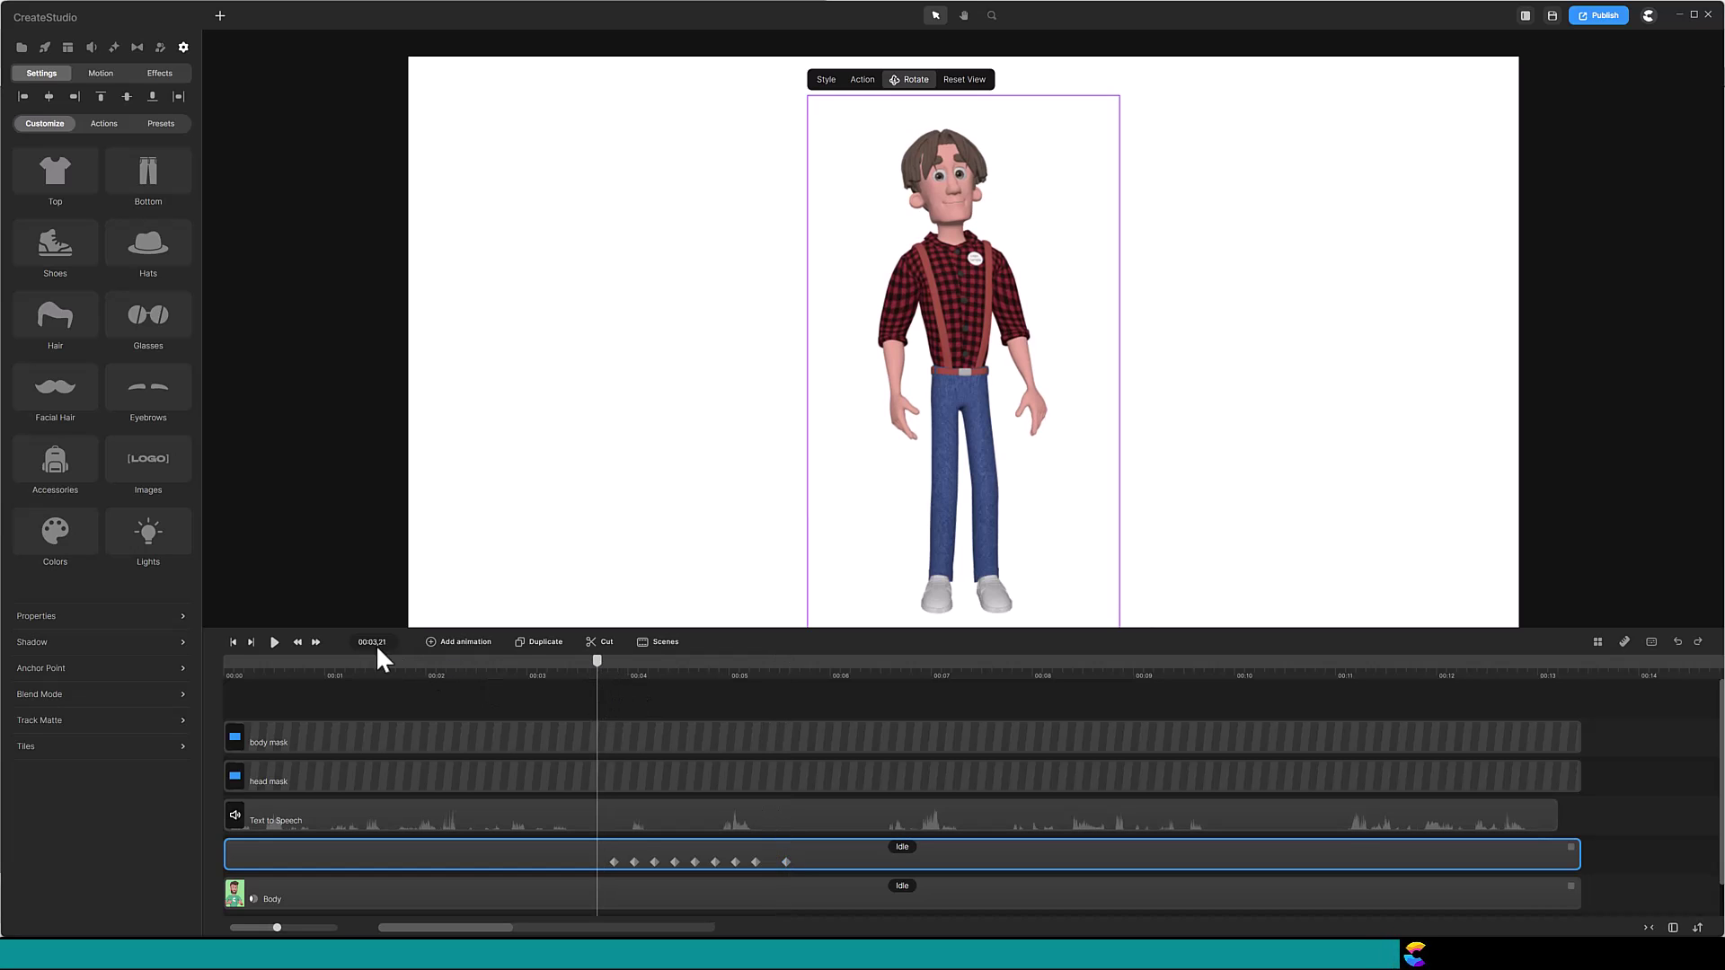
left_click(276, 647)
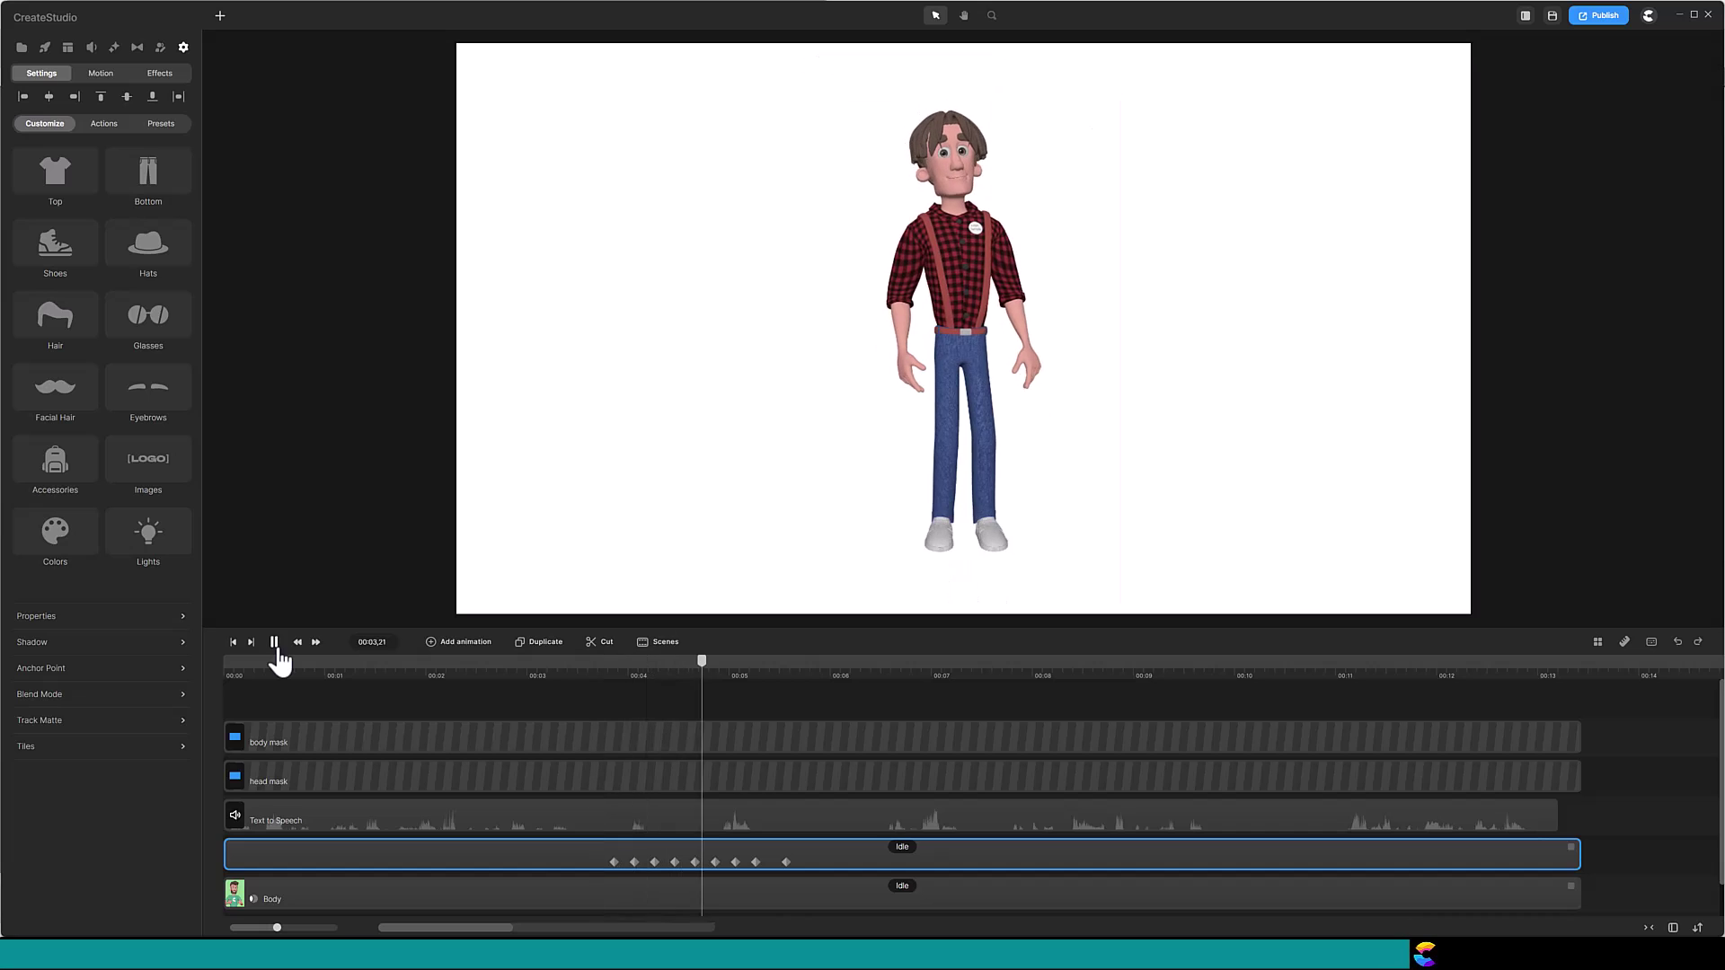
left_click(278, 652)
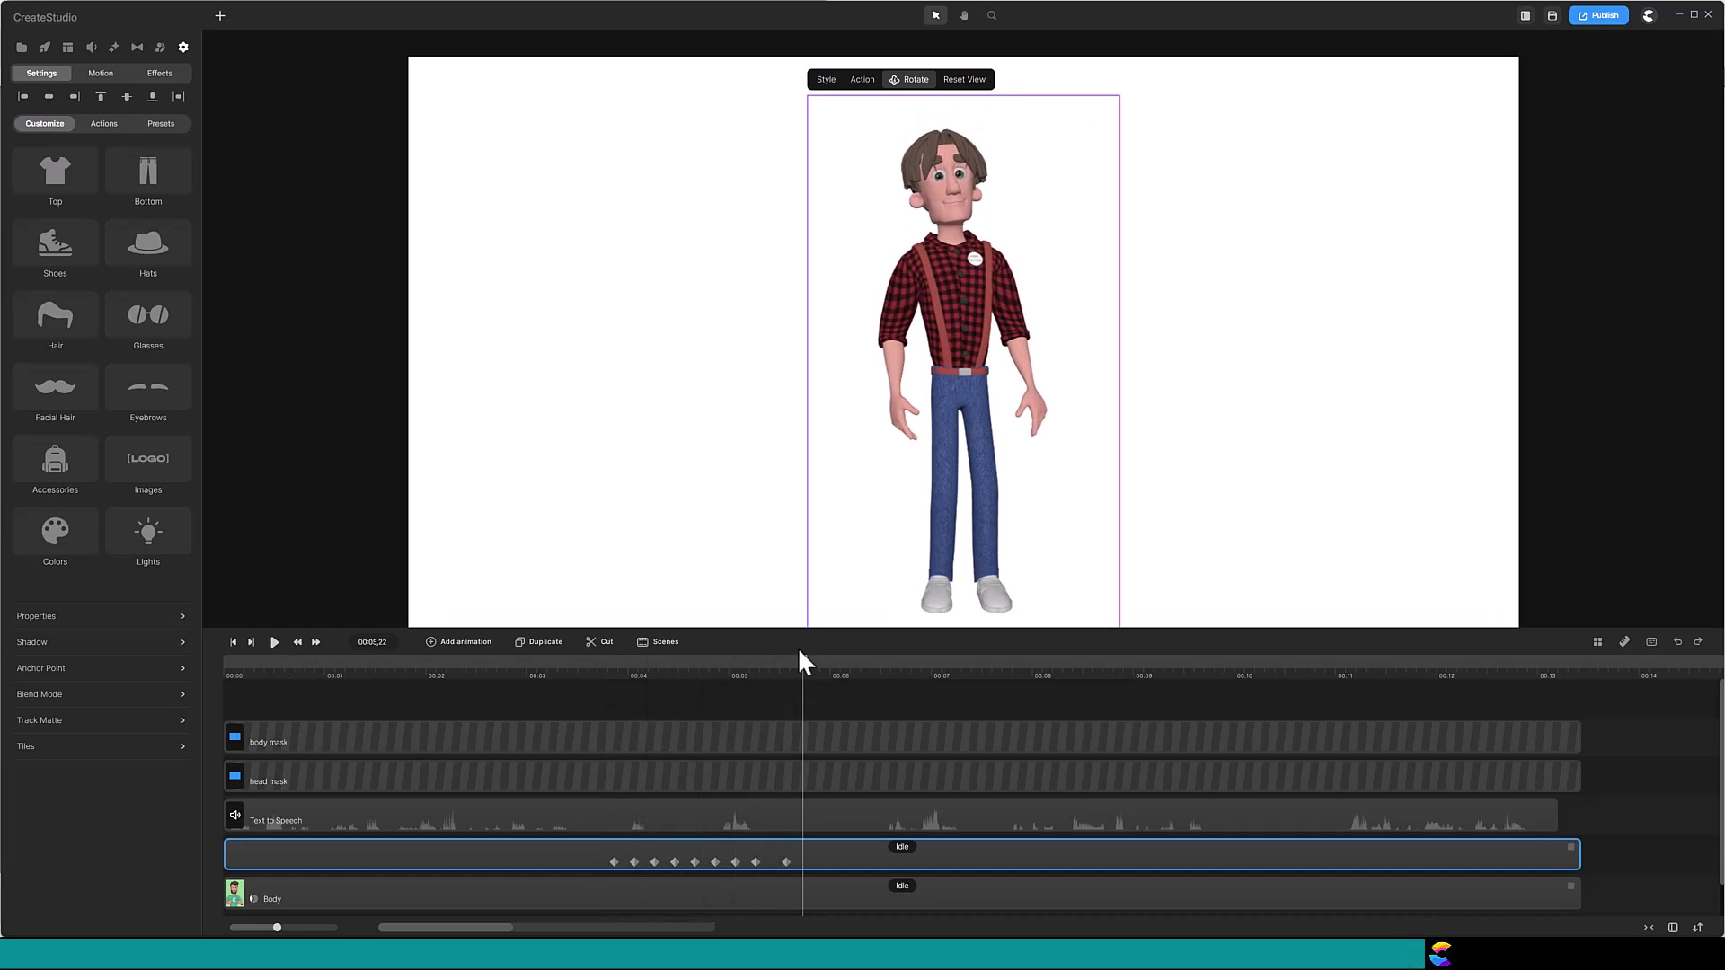
left_click(806, 672)
left_click_drag(919, 675, 1015, 678)
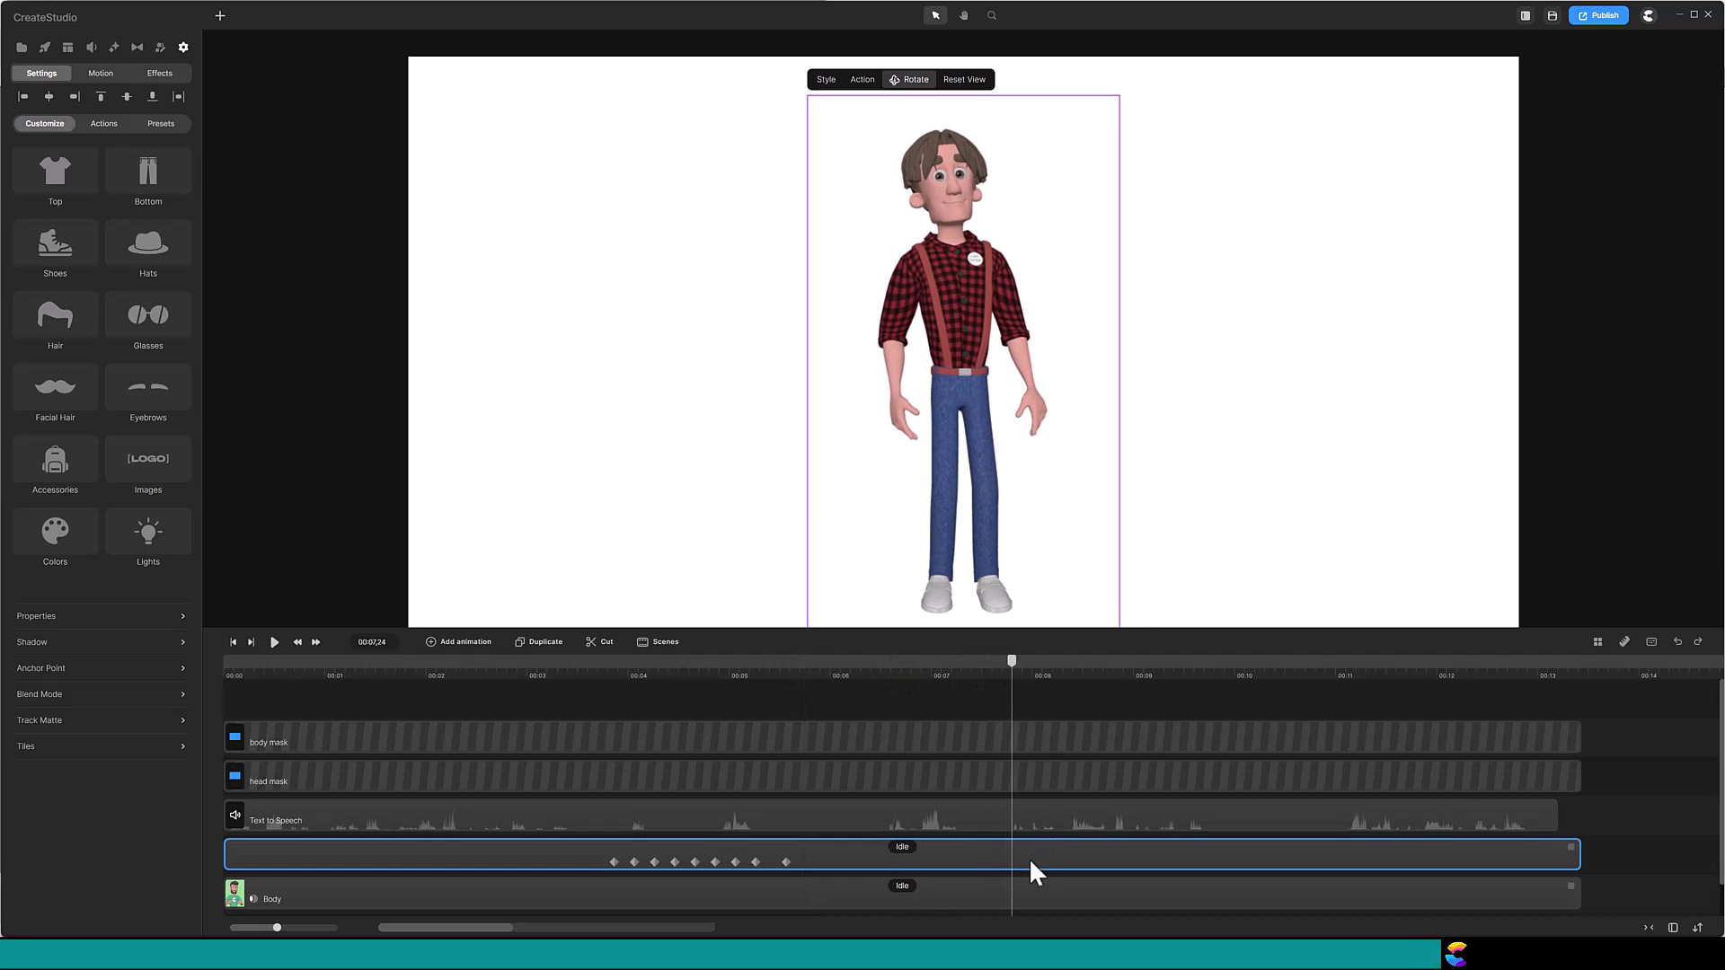
- Add a row of head shake Character View keyframes on the Head track around 8–9 seconds
left_click(467, 641)
left_click(481, 614)
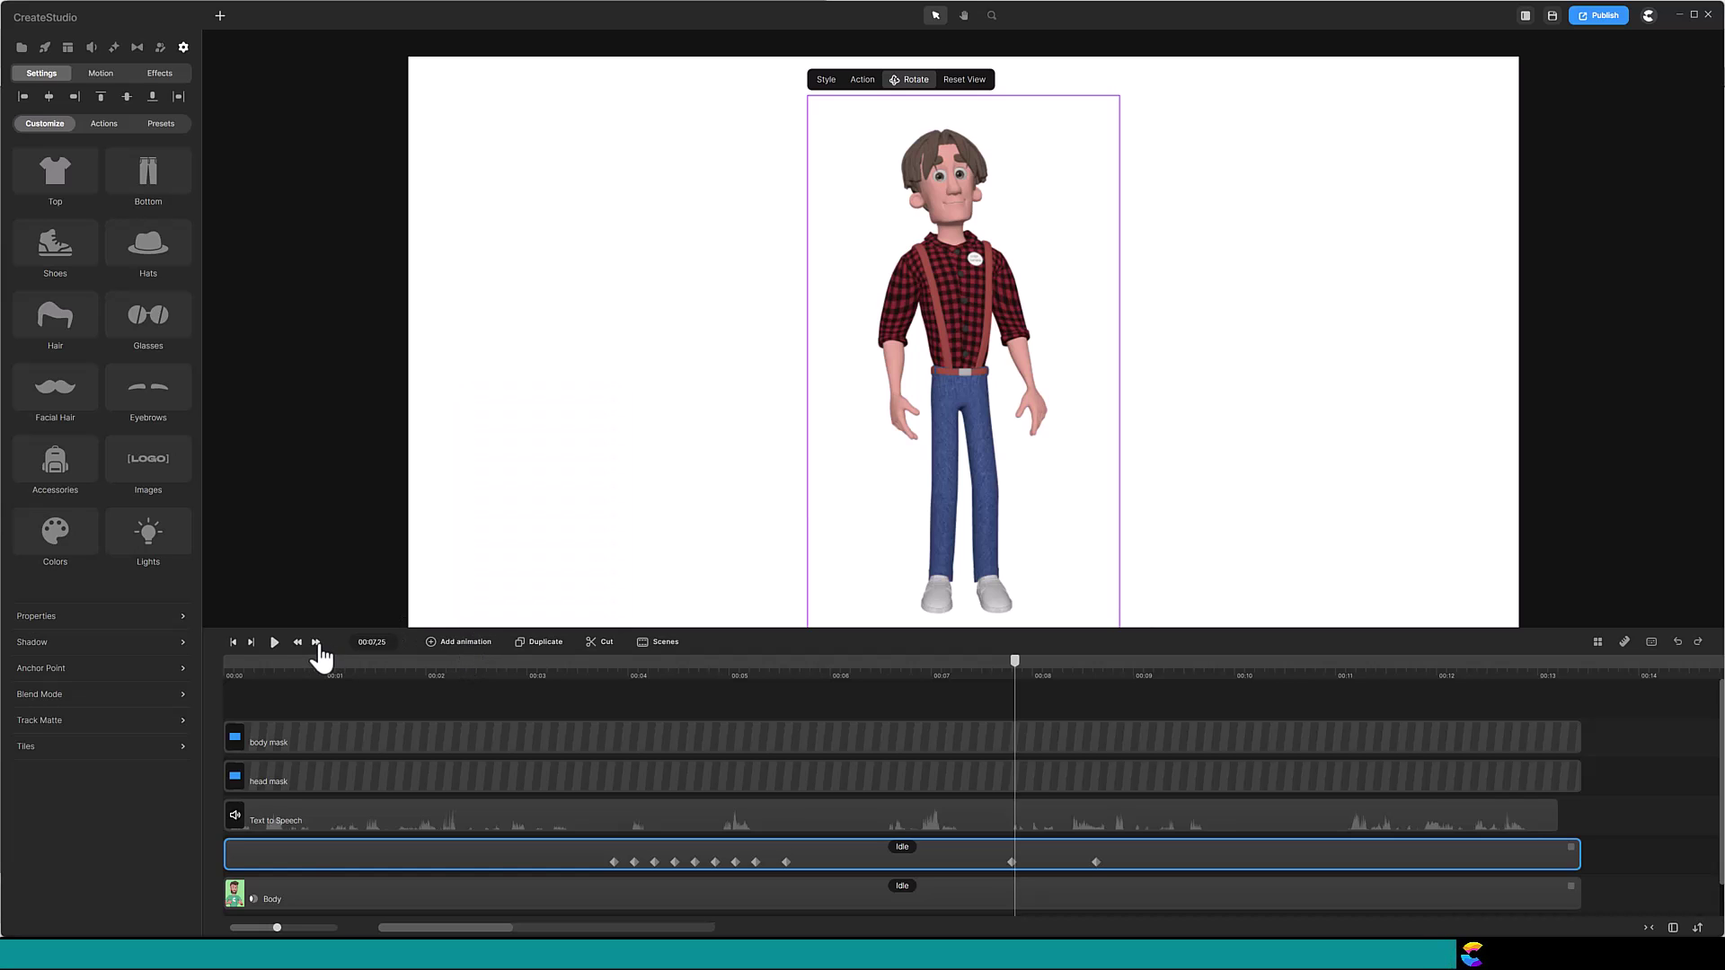
left_click(315, 641)
left_click(1039, 862)
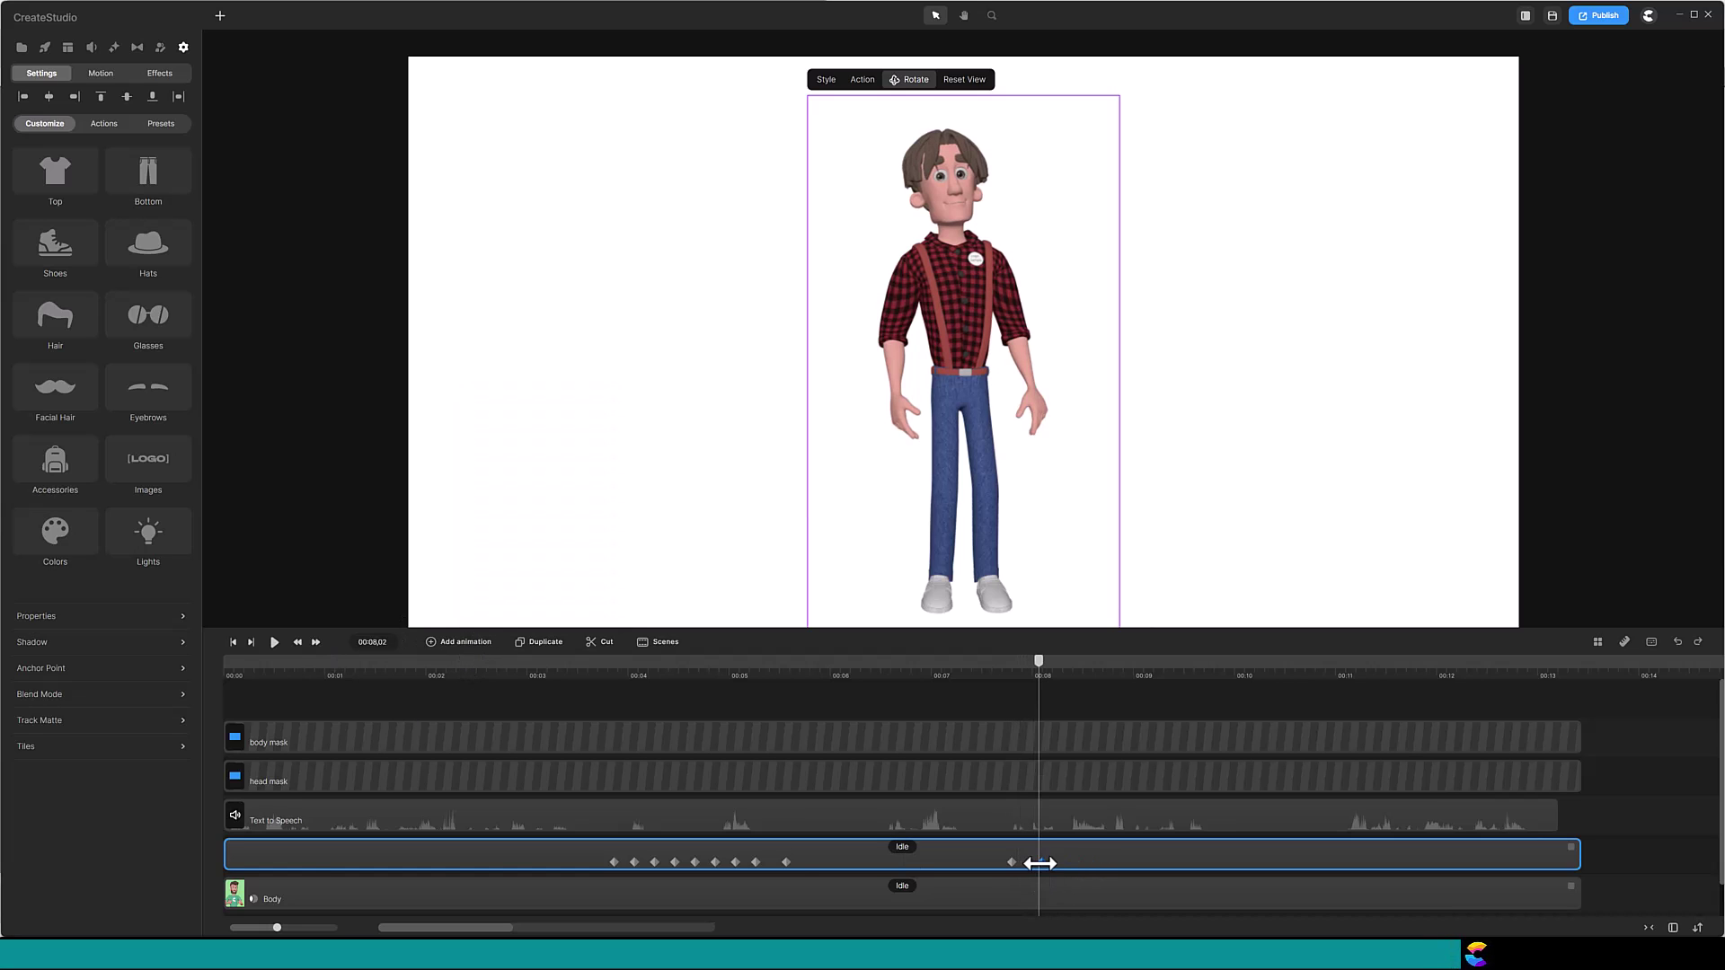
left_click(315, 641)
left_click(1065, 863)
left_click(467, 642)
left_click(317, 643)
left_click(1092, 863)
left_click(467, 641)
left_click(315, 643)
left_click(1118, 862)
left_click(467, 642)
left_click(315, 643)
left_click(1146, 863)
left_click(467, 641)
left_click(315, 643)
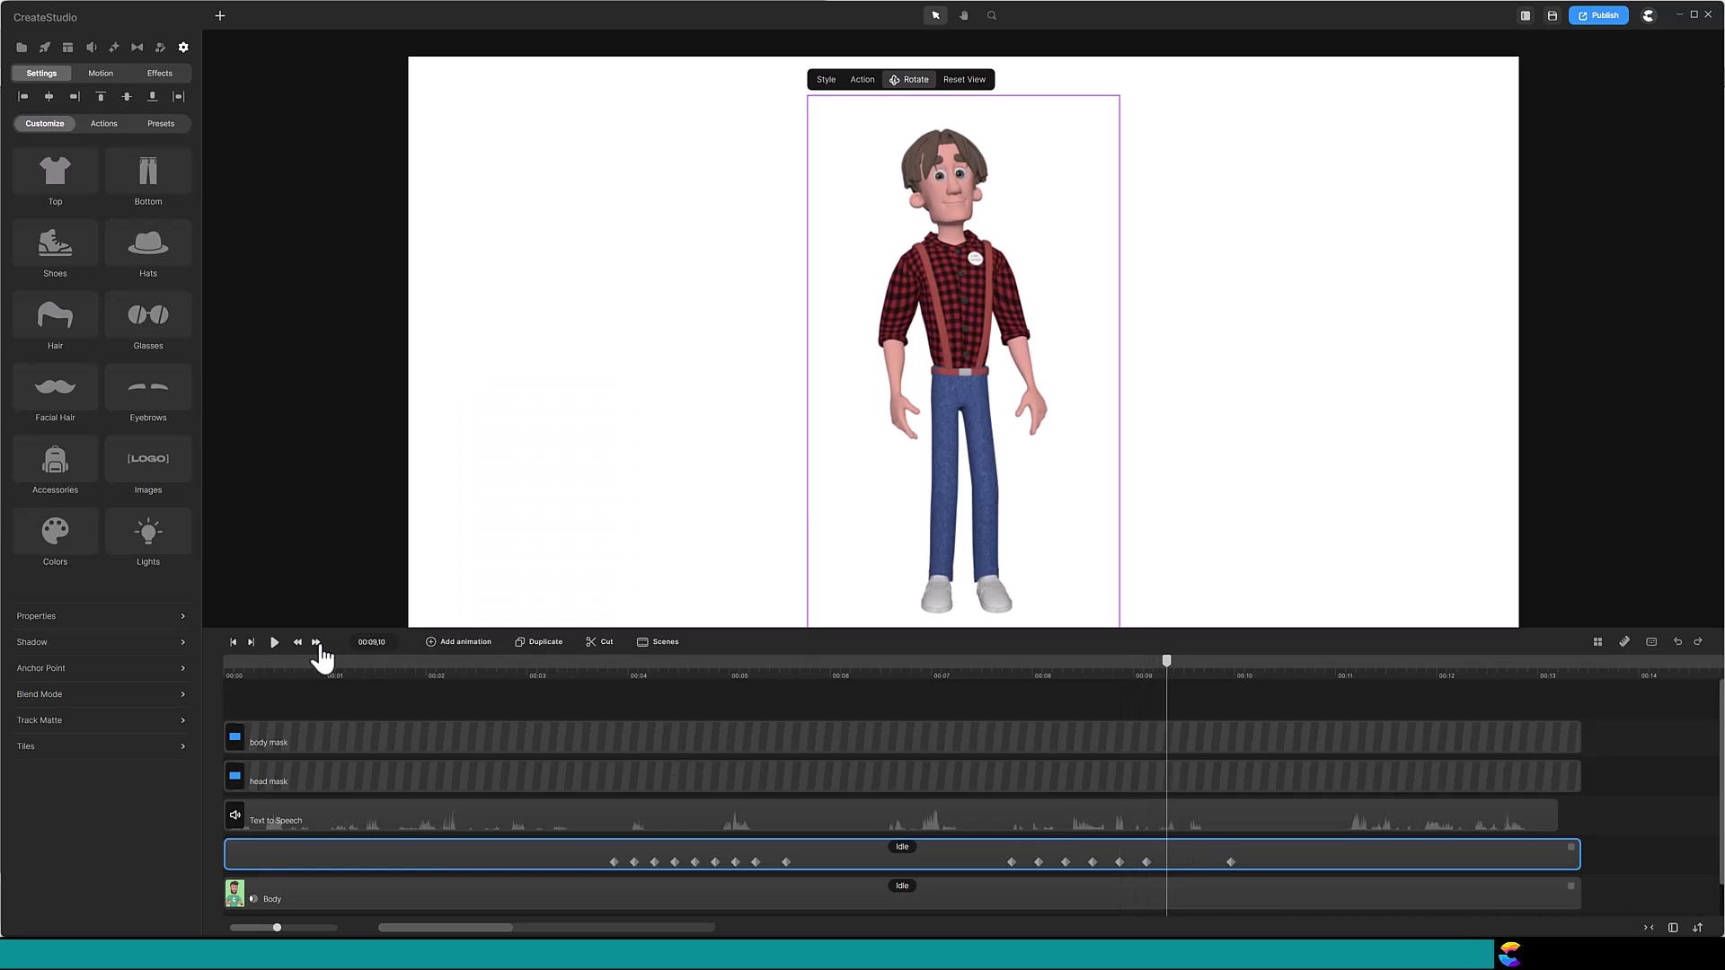
left_click(1173, 861)
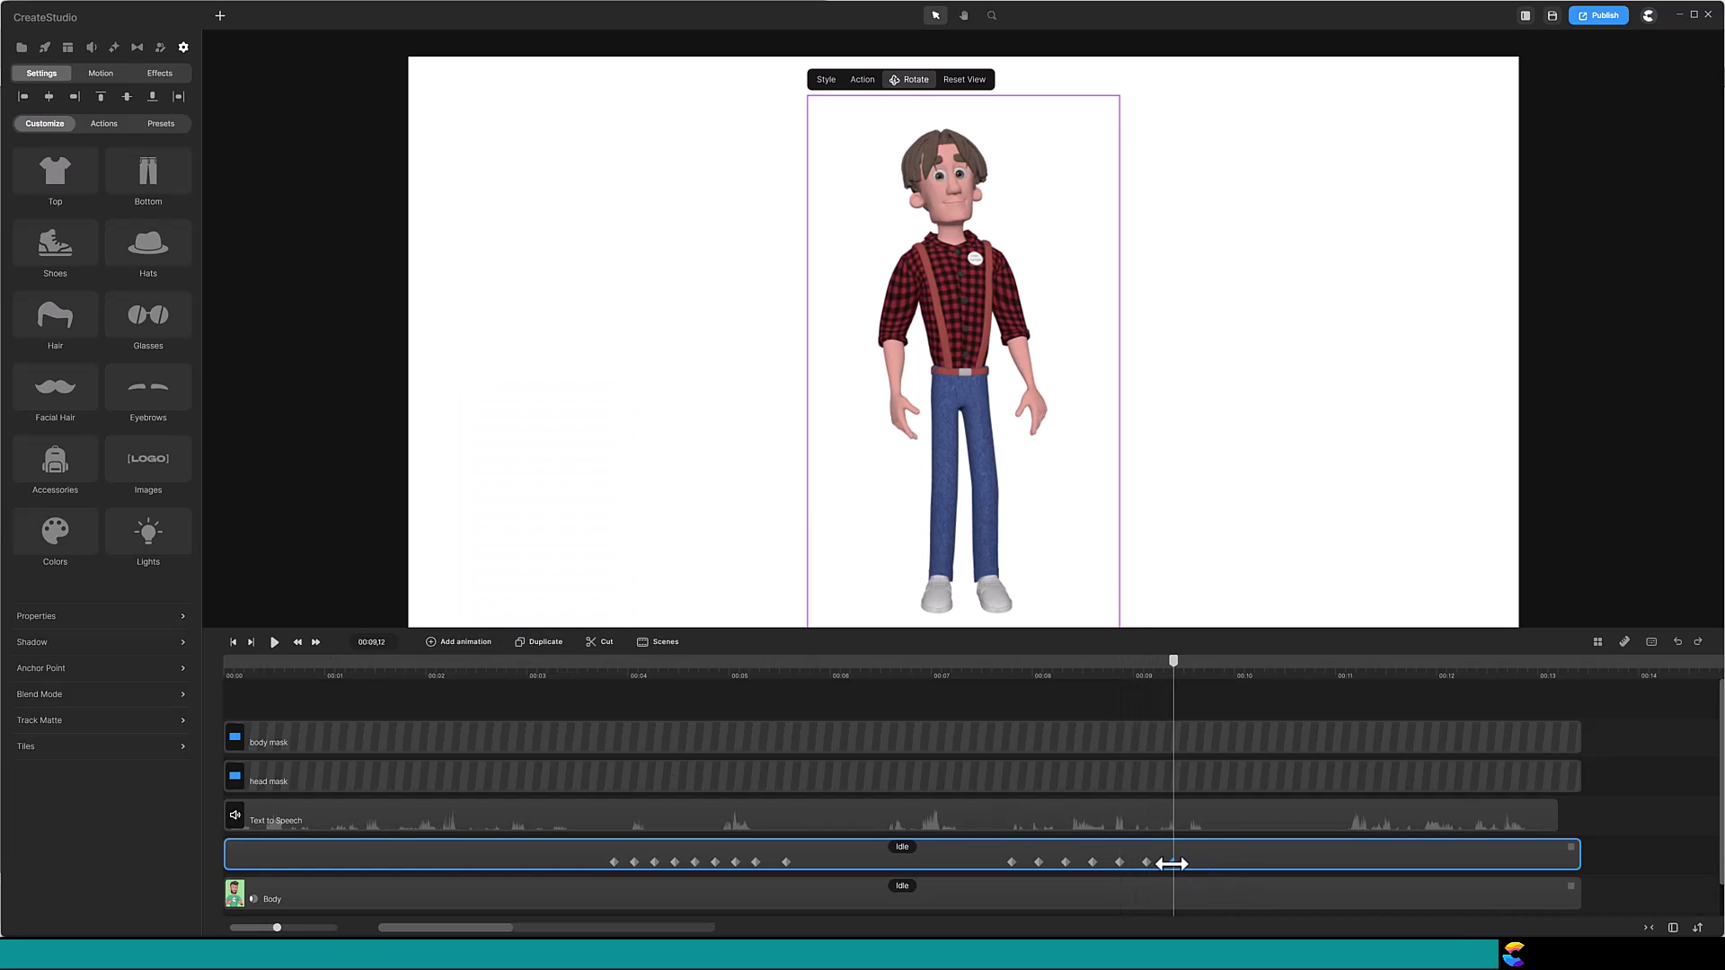
- Pose the head side to side at each shake keyframe and move the last to 00:09,21
left_click(1037, 861)
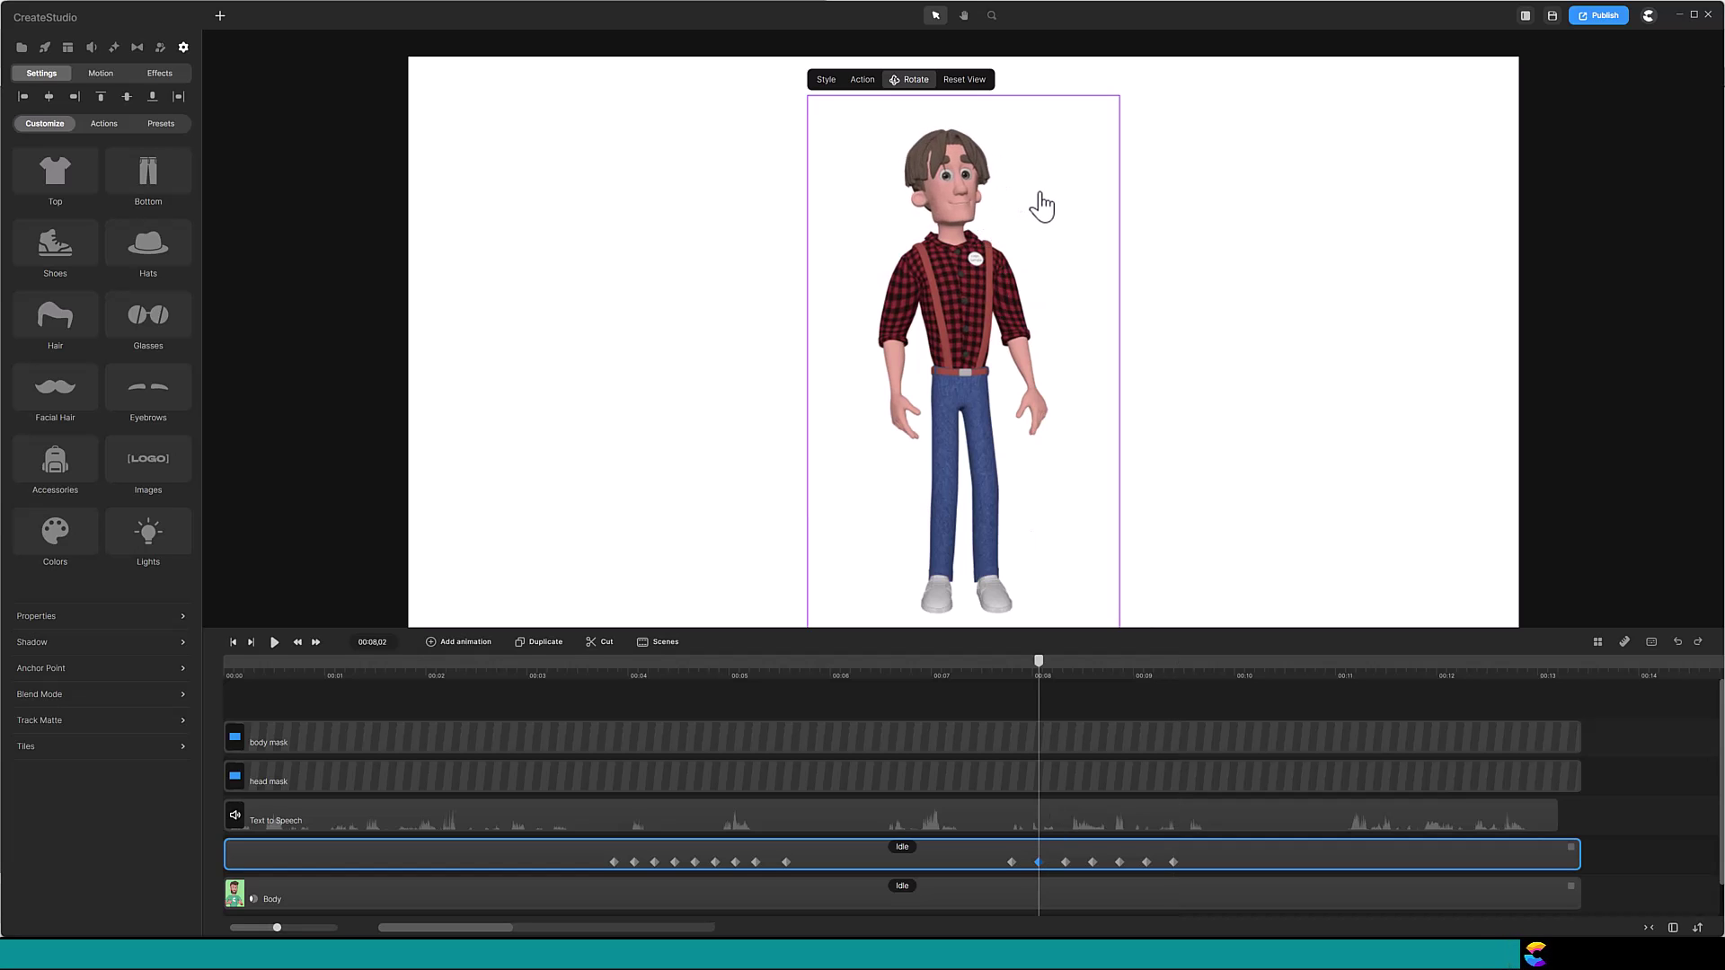
left_click(1066, 862)
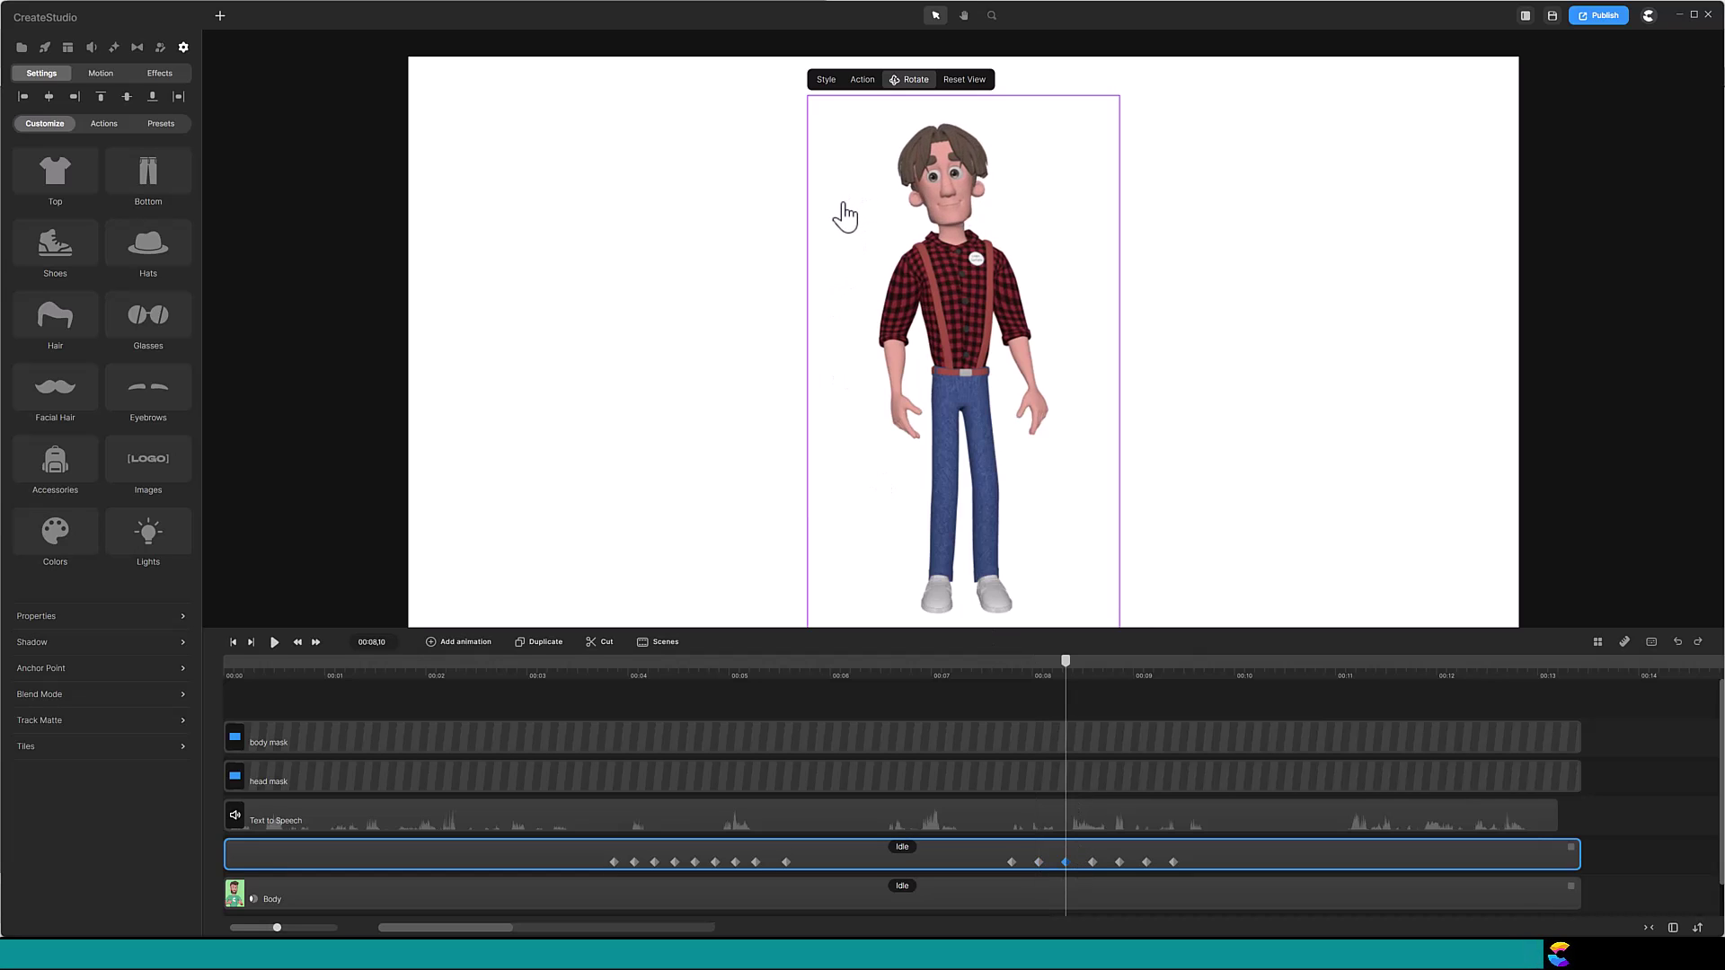
left_click(1092, 862)
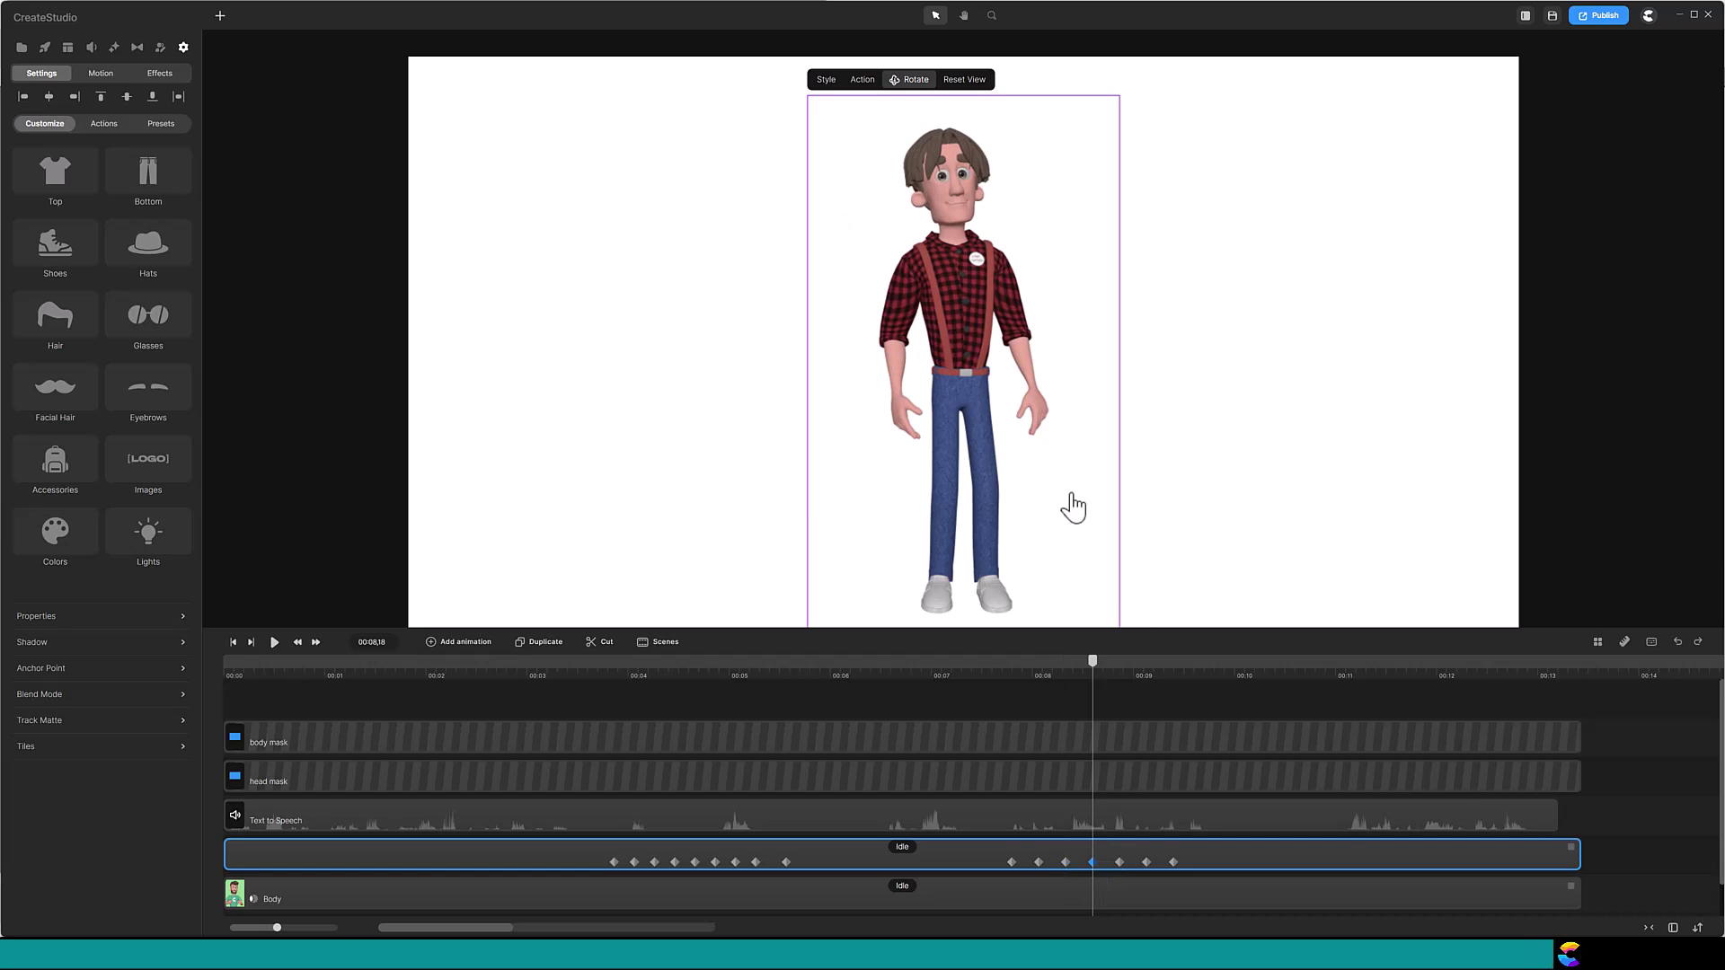
left_click(1120, 861)
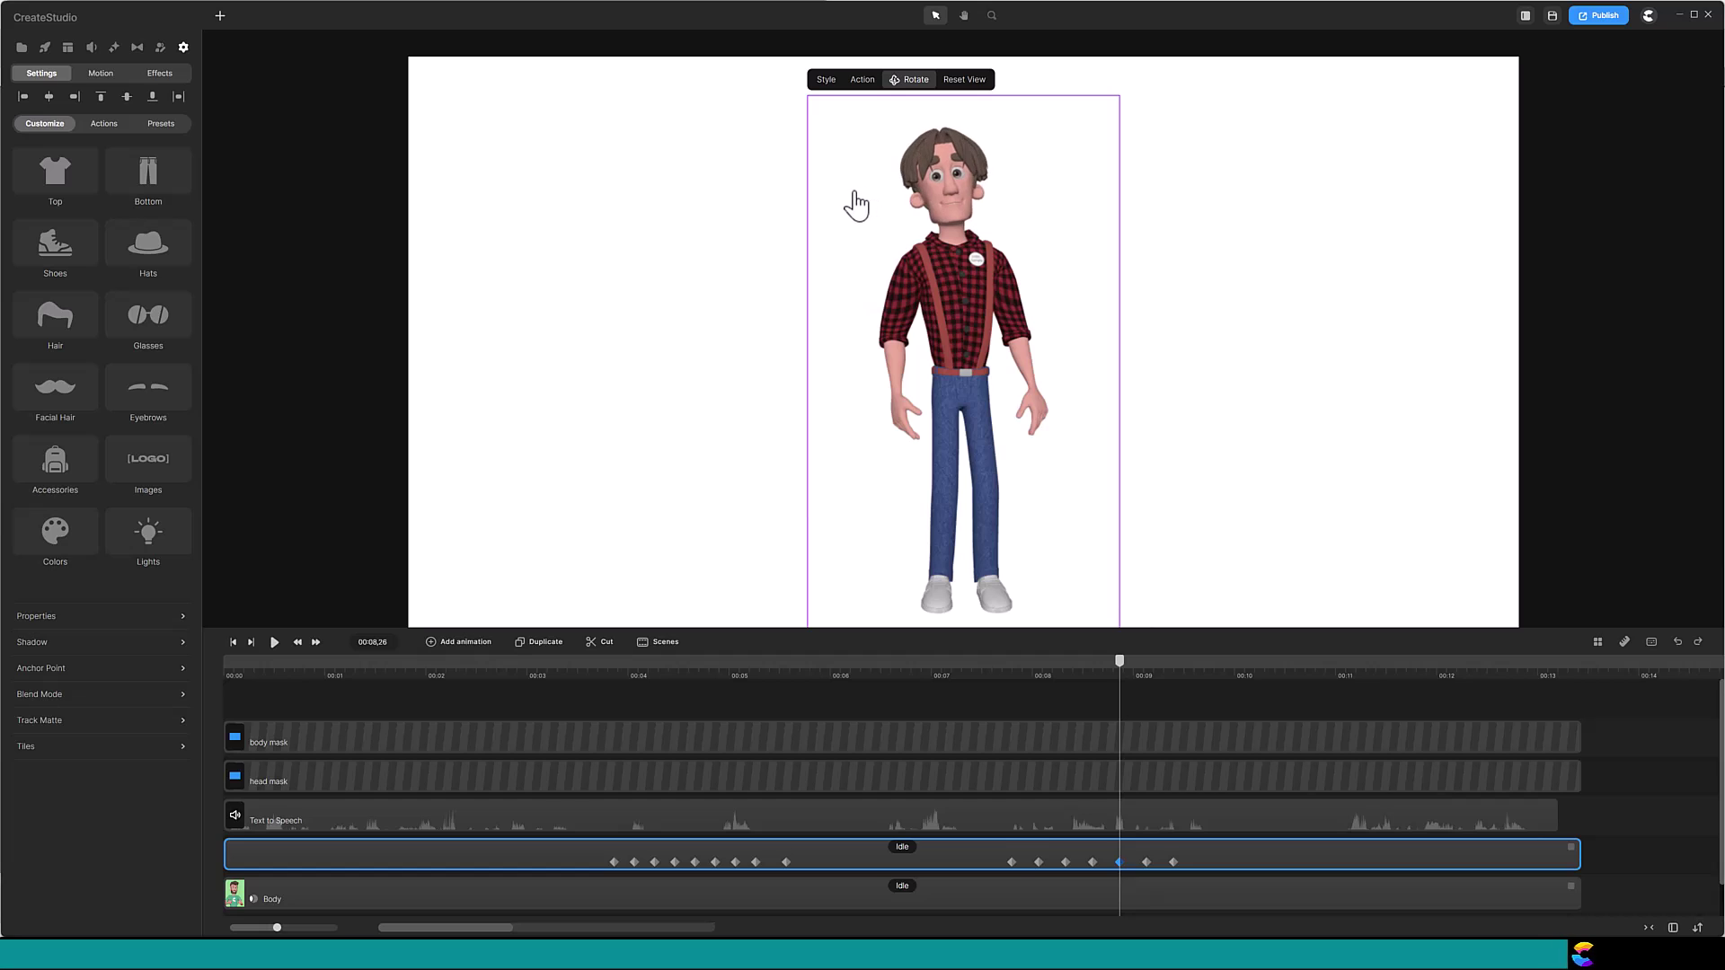
left_click(1147, 862)
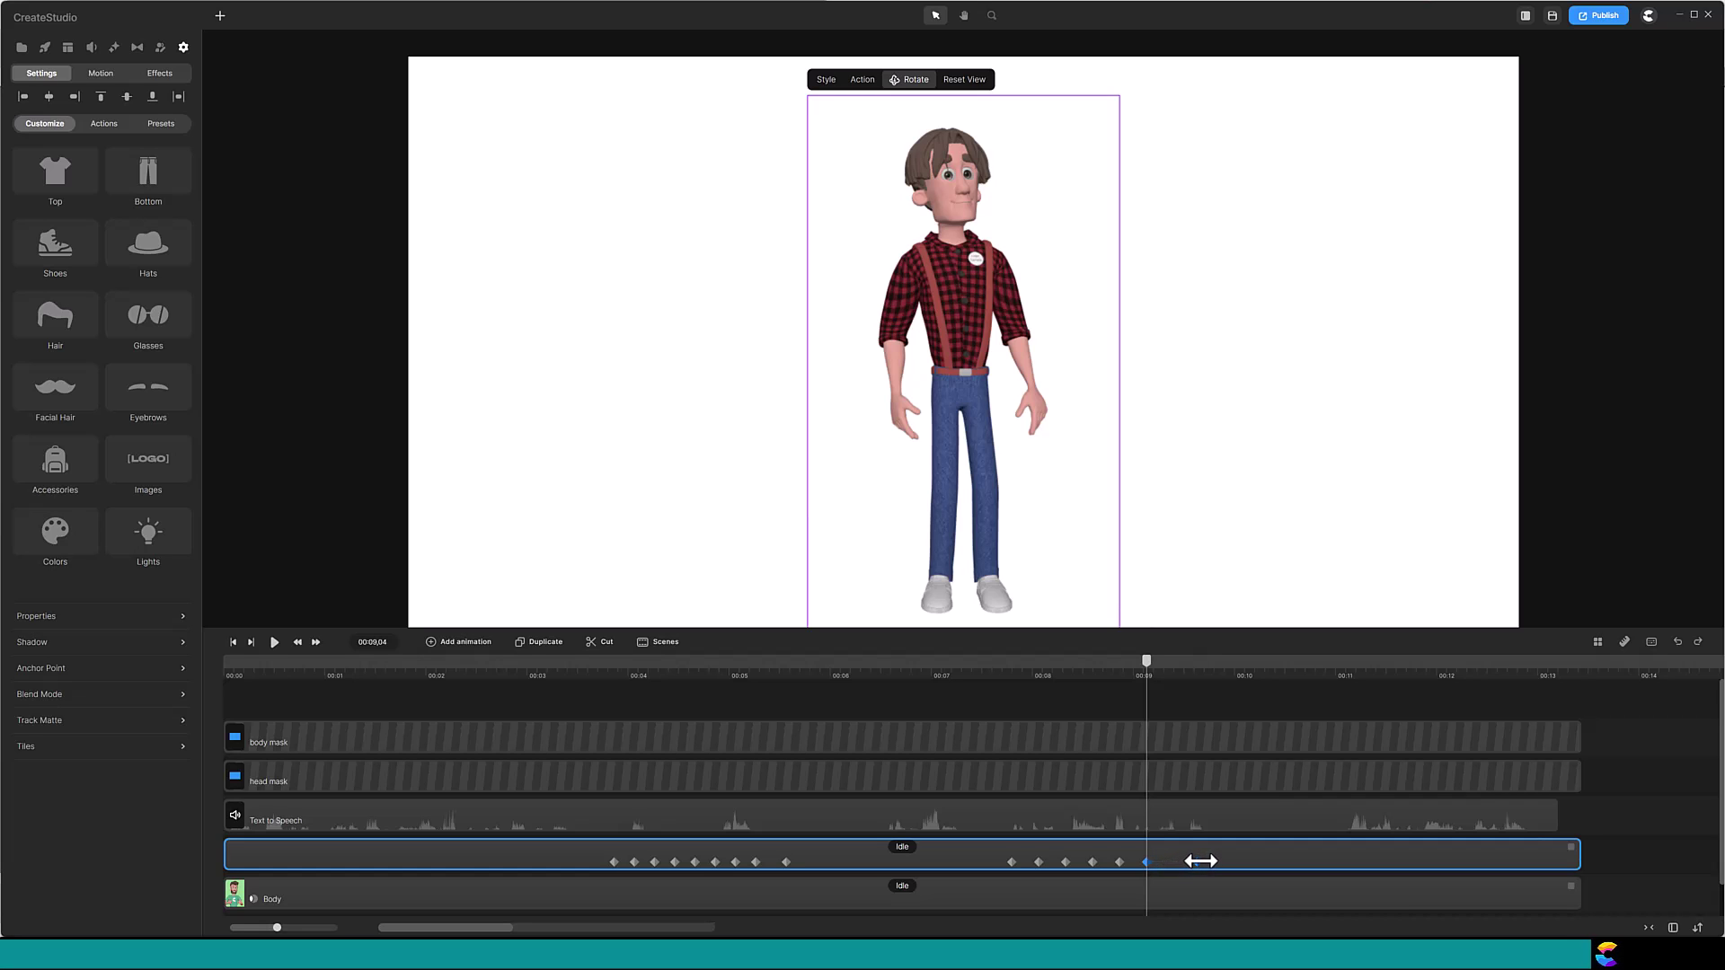
left_click_drag(1199, 855, 1204, 862)
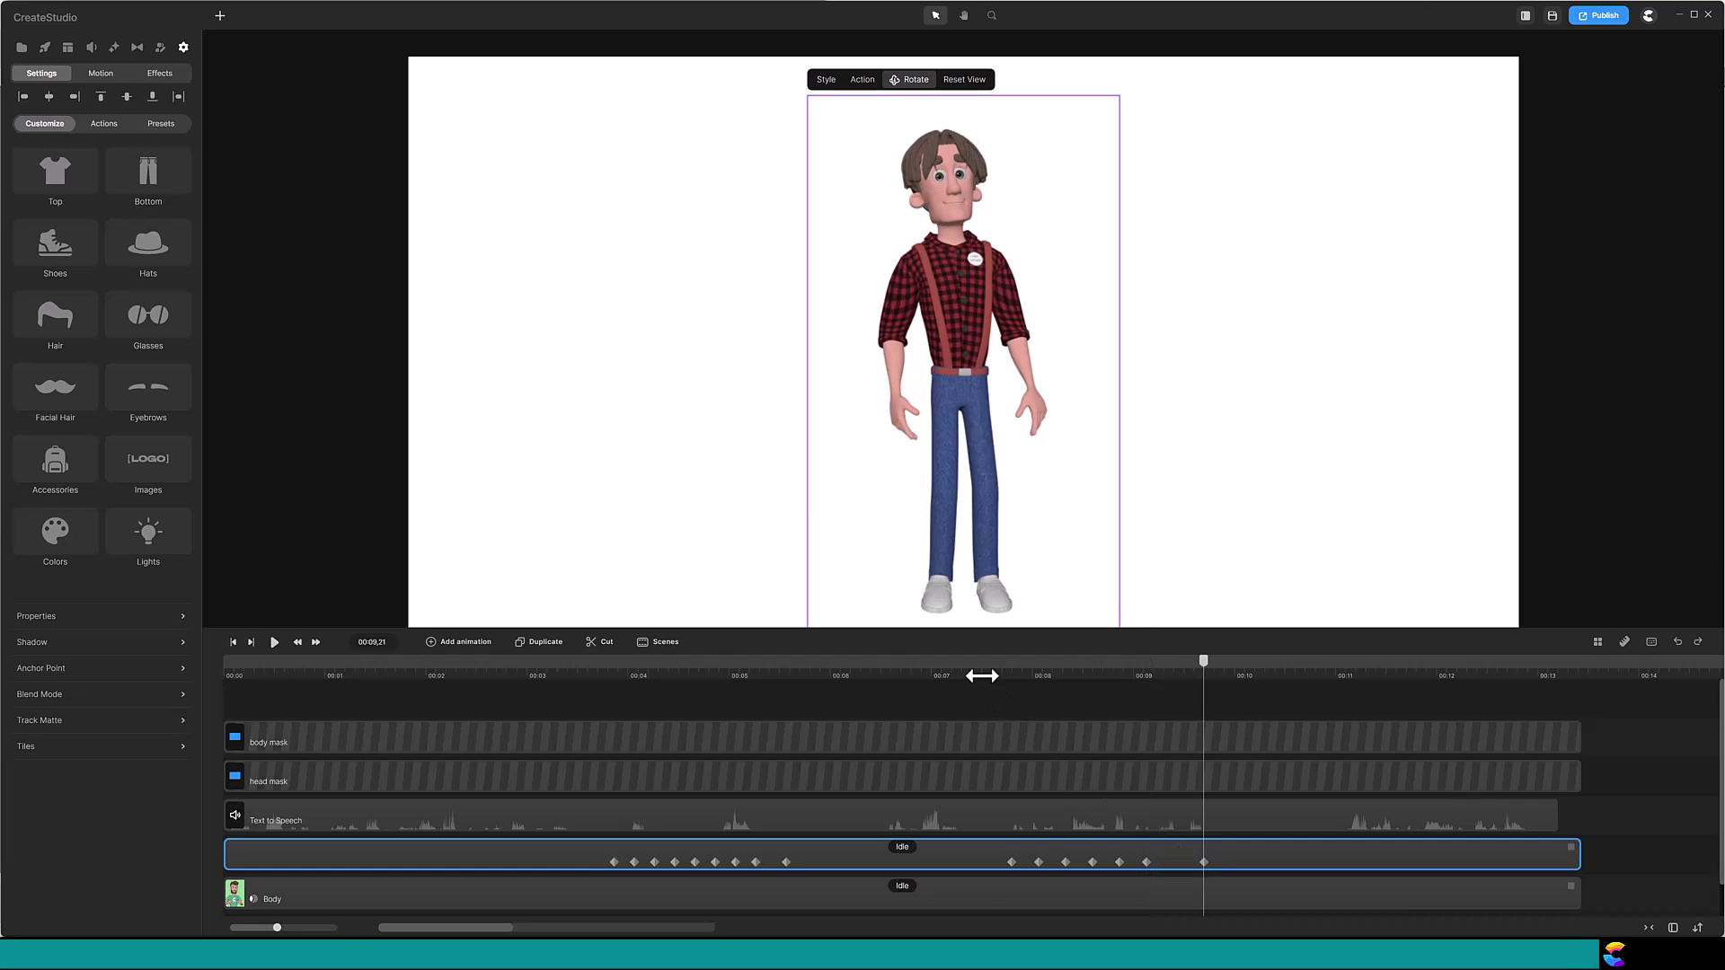
left_click(983, 676)
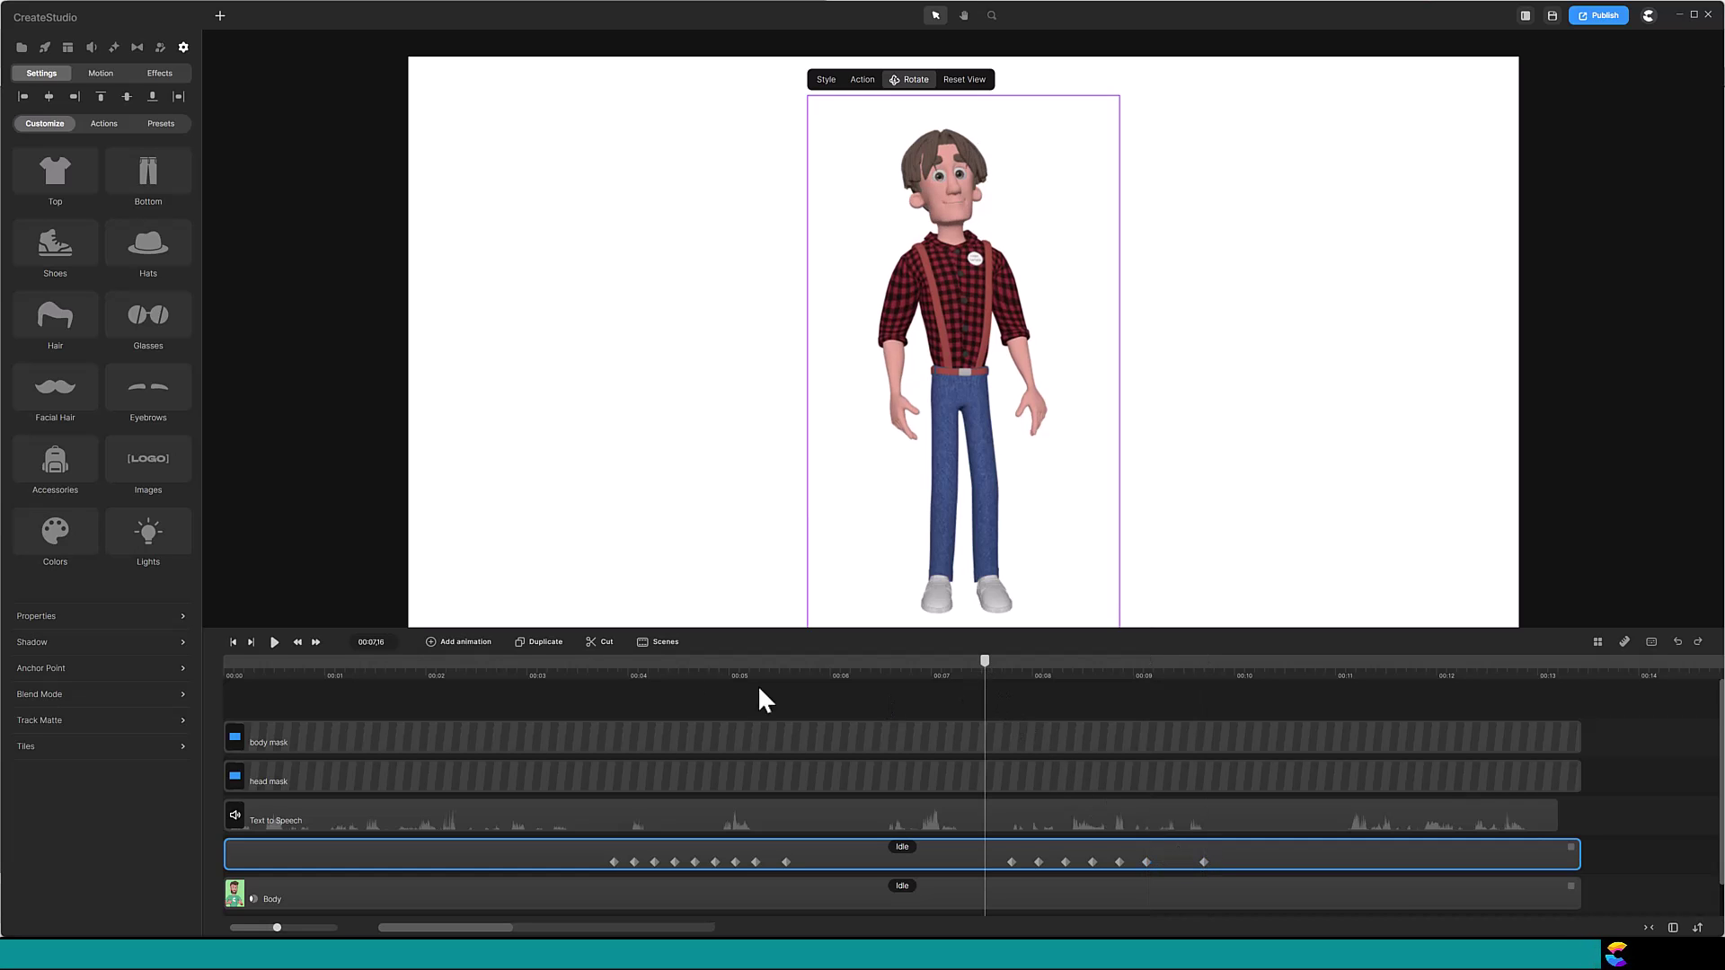
left_click(274, 643)
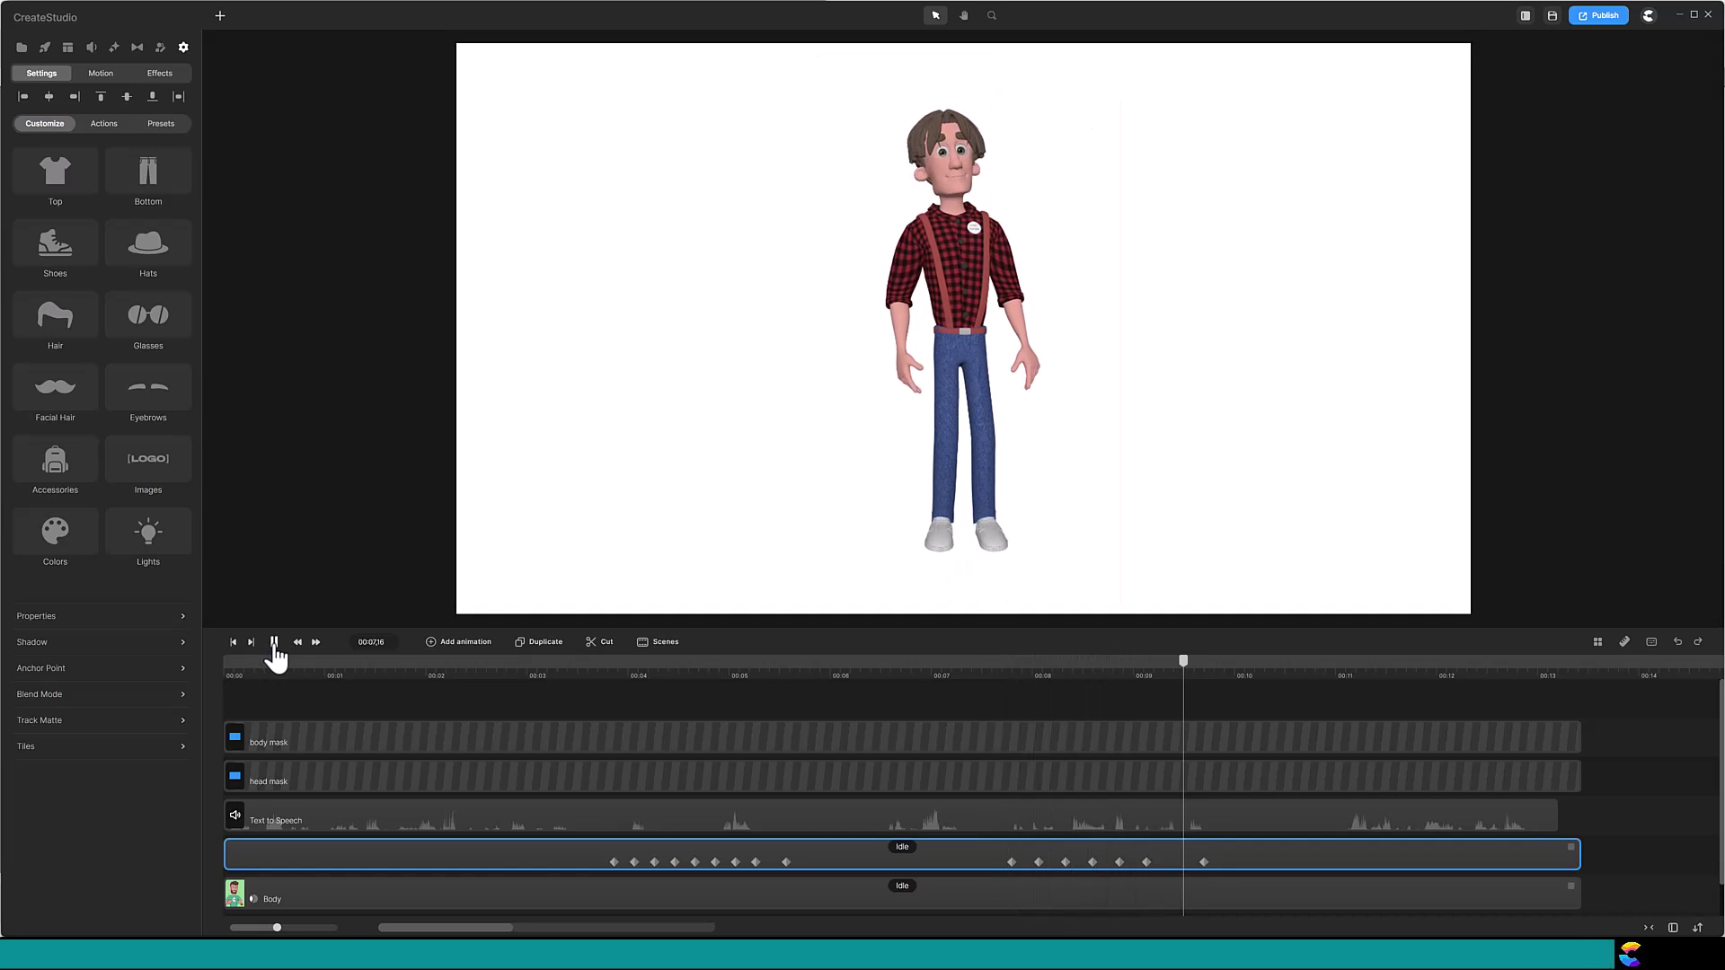
left_click(274, 643)
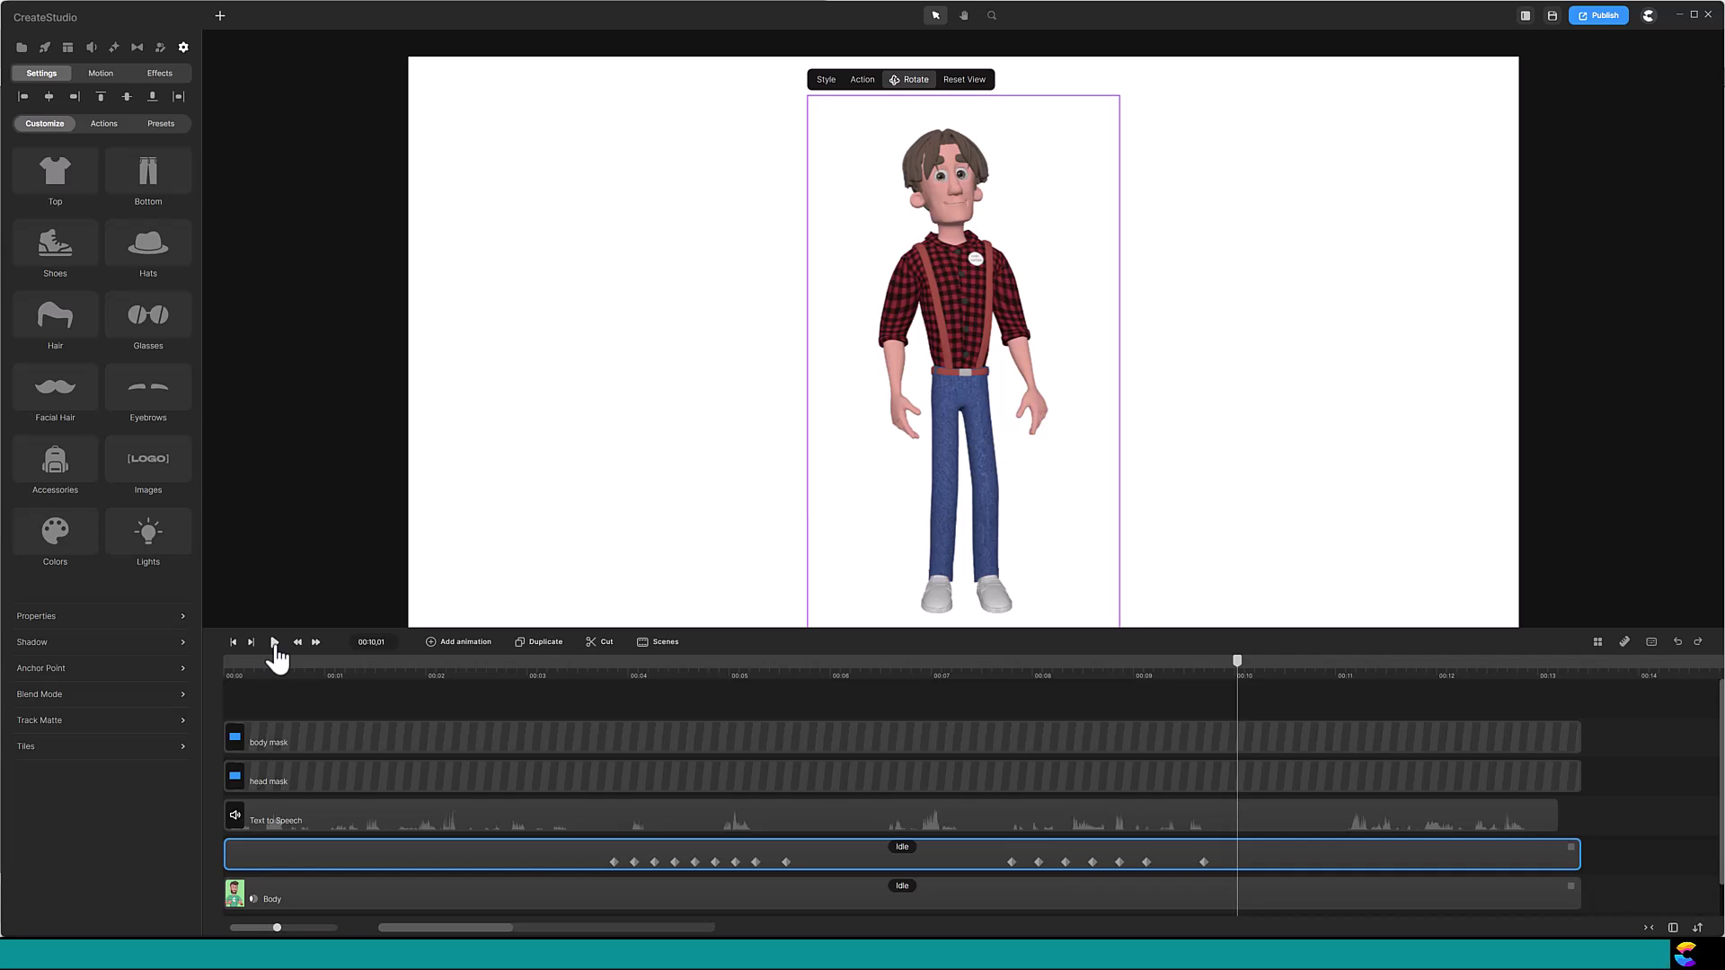
- Apply Sync with Head to the Text to Speech track so the Head track lip-syncs to it
left_click(320, 816)
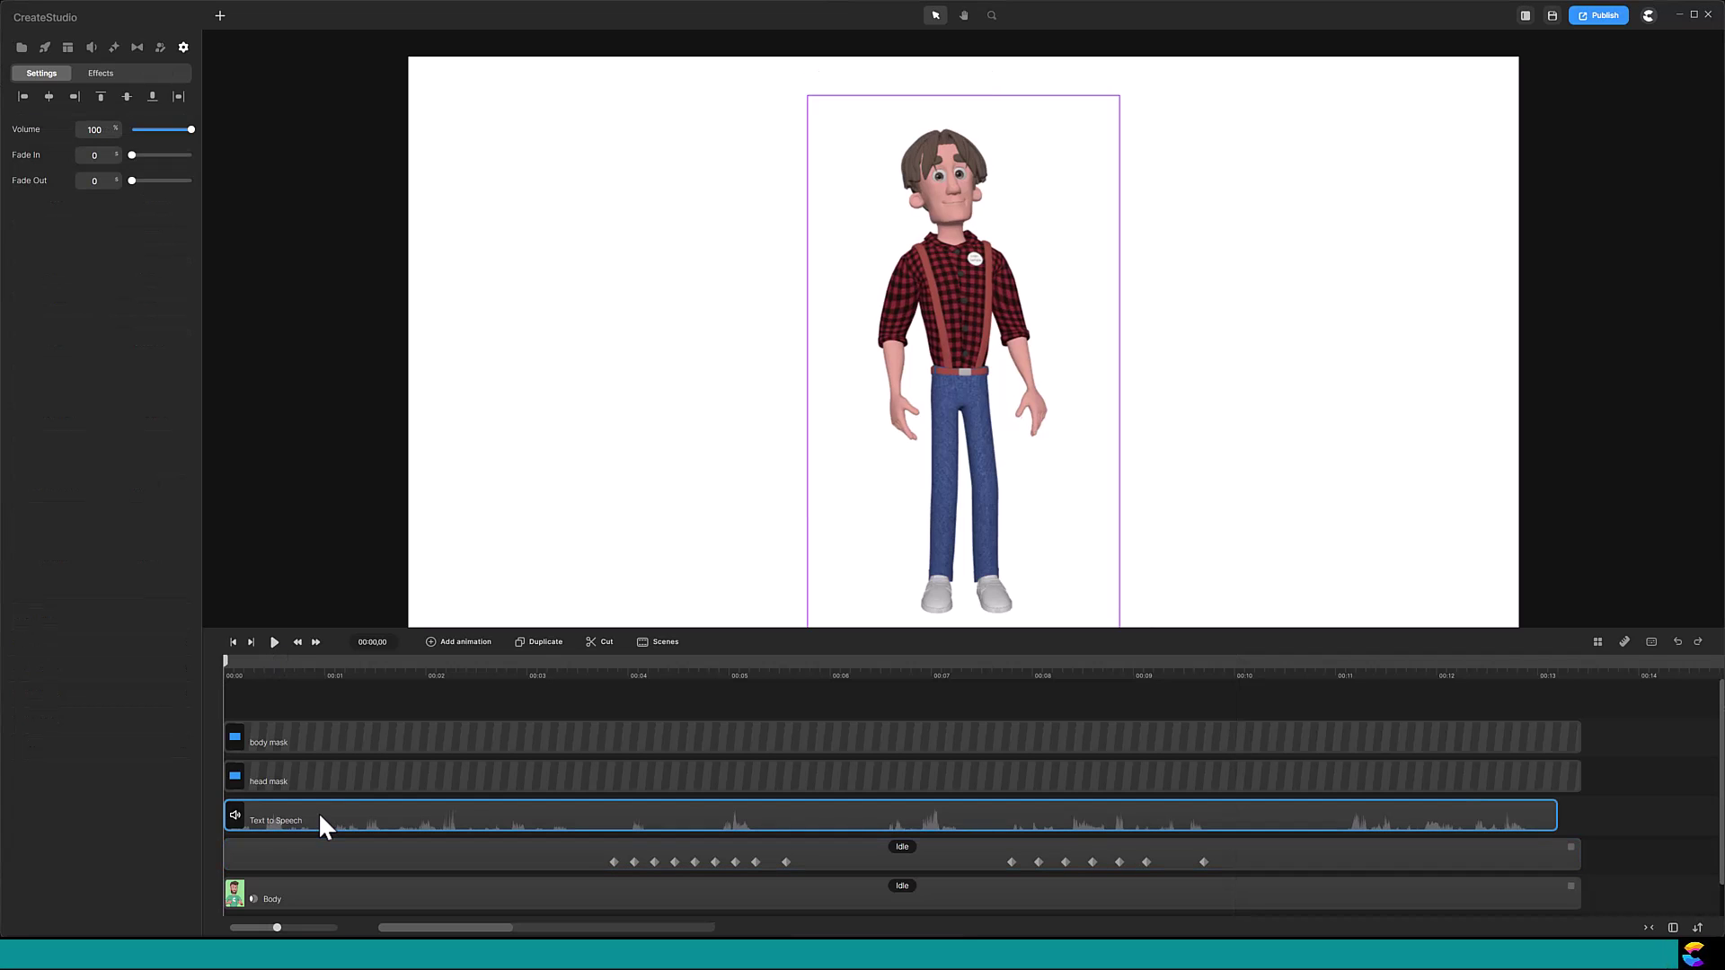
right_click(319, 816)
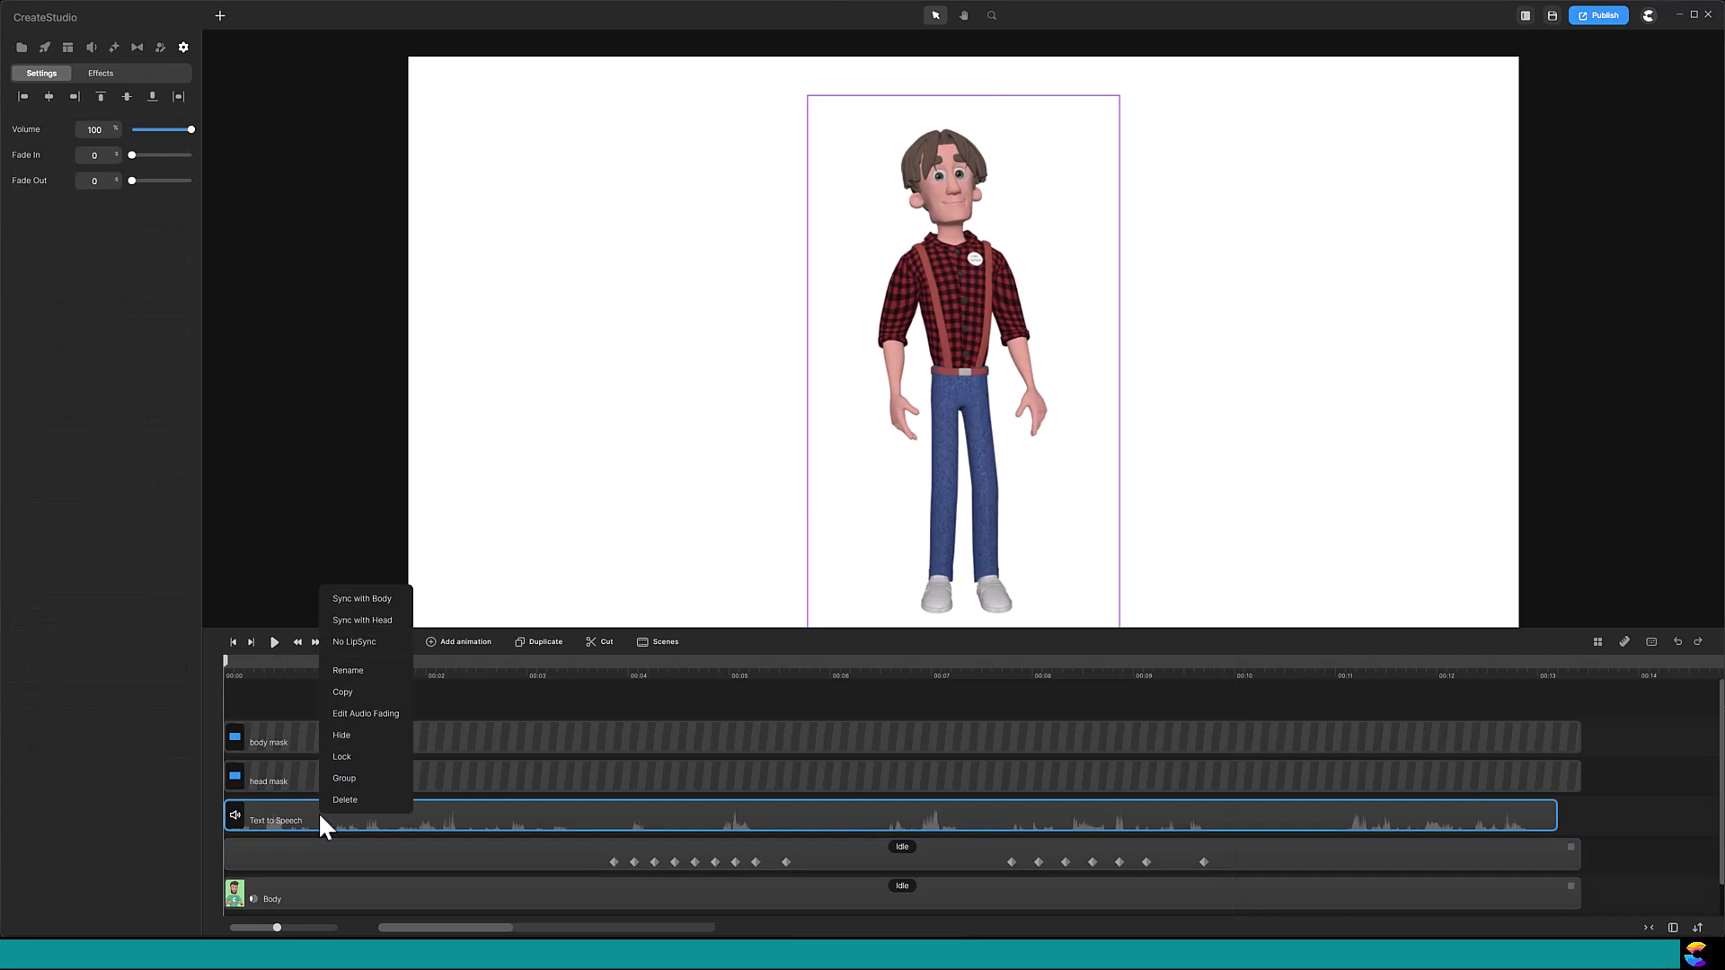
left_click(378, 620)
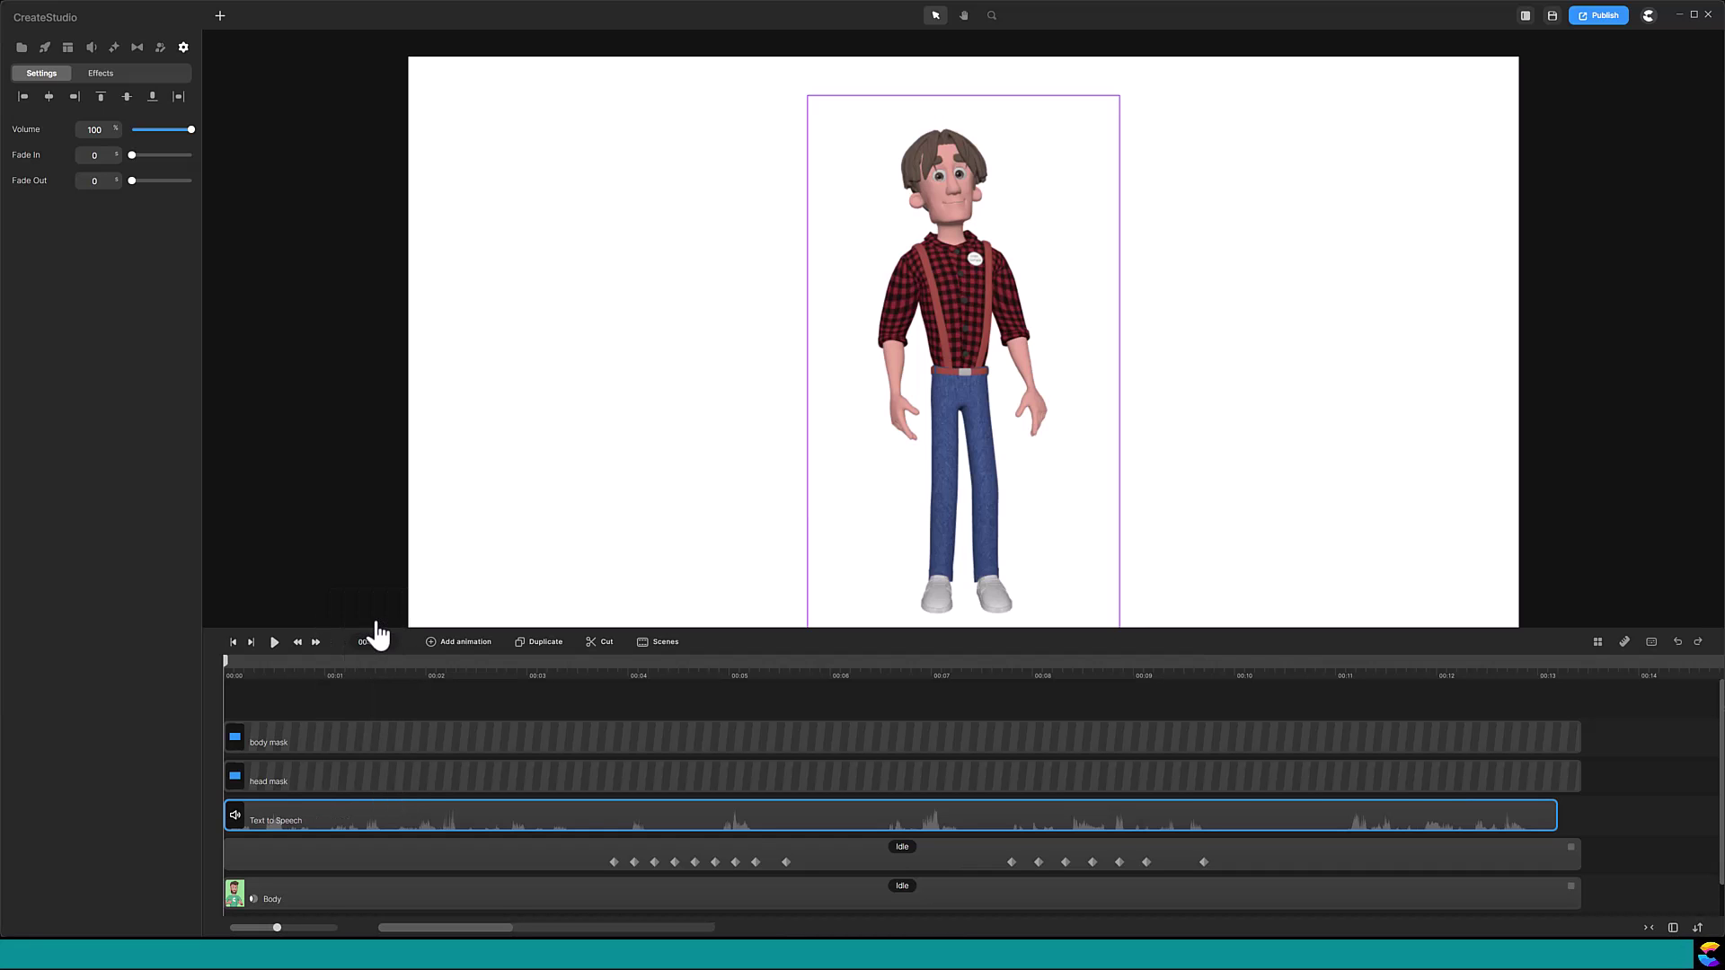